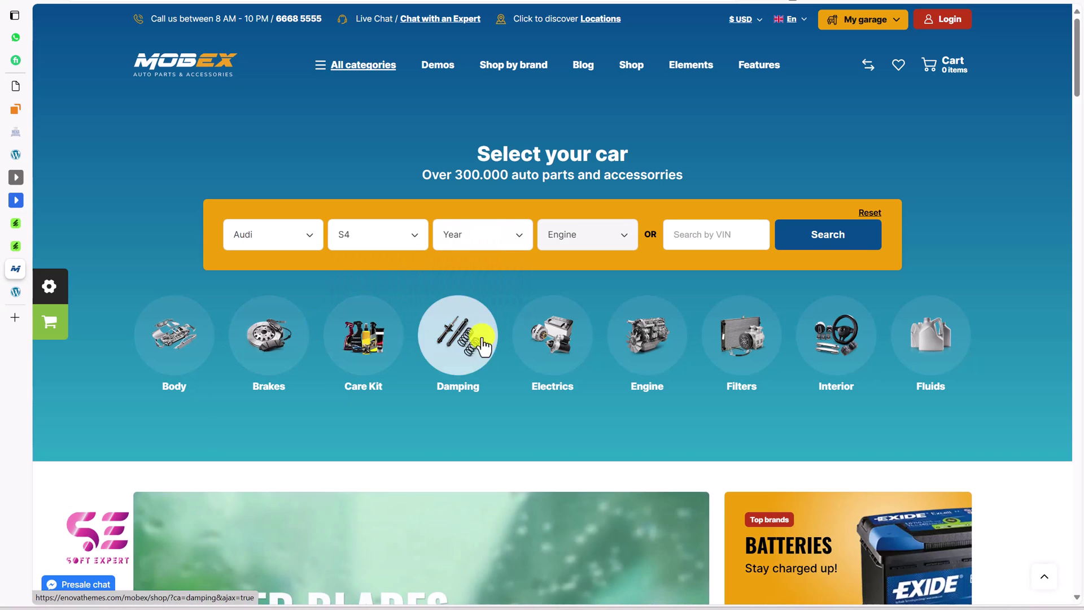
Step: Browse the demo home page to the featured products and preview the Ridex 469o0075 engine oil cooler in quick view
scroll(1079, 88, "down", 7)
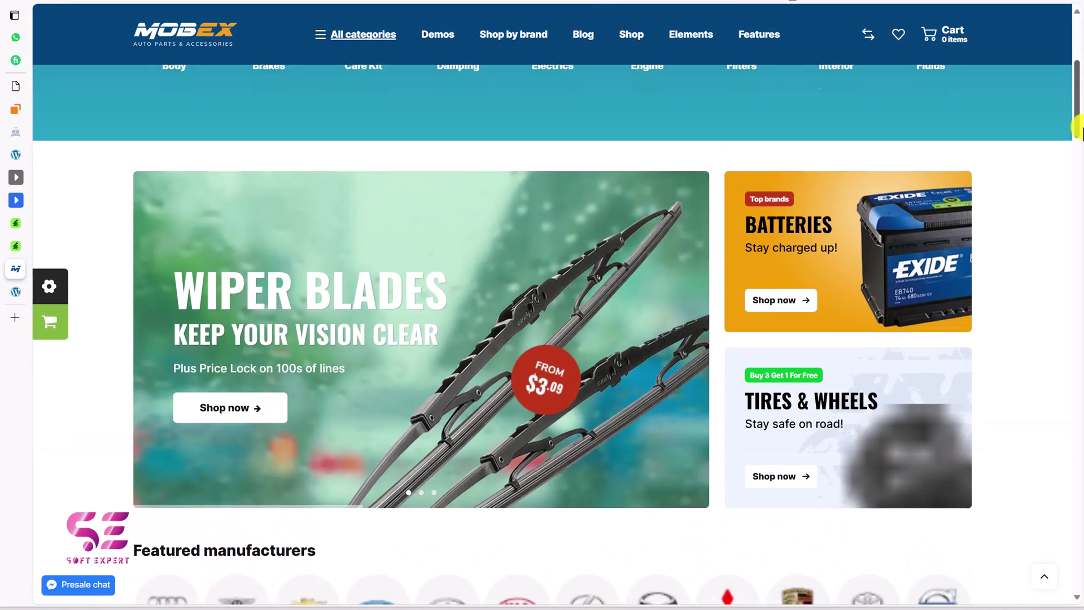
scroll(574, 285, "down", 3)
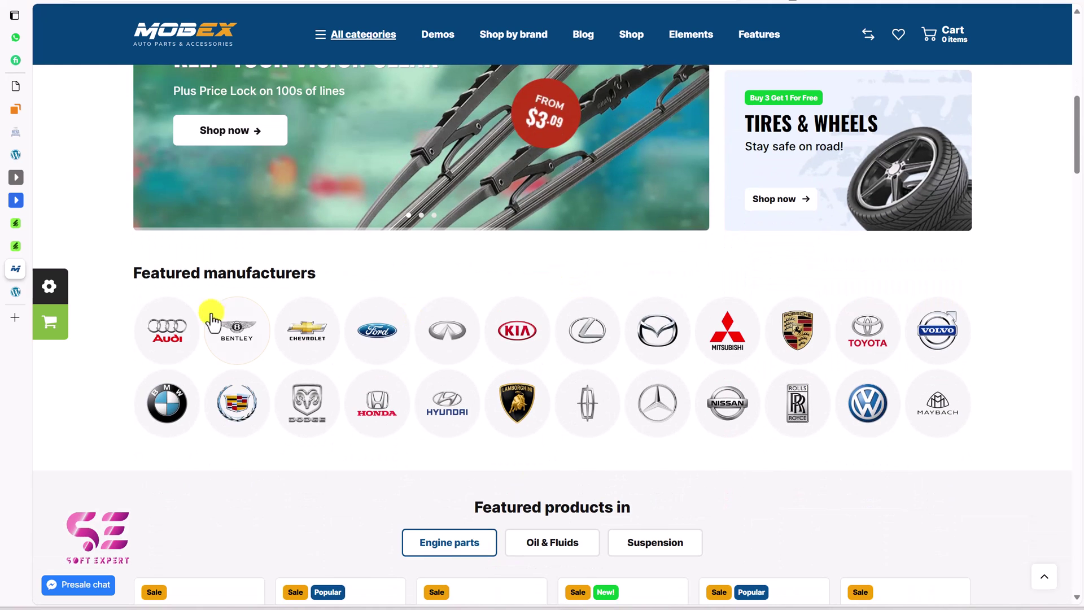
scroll(575, 358, "down", 7)
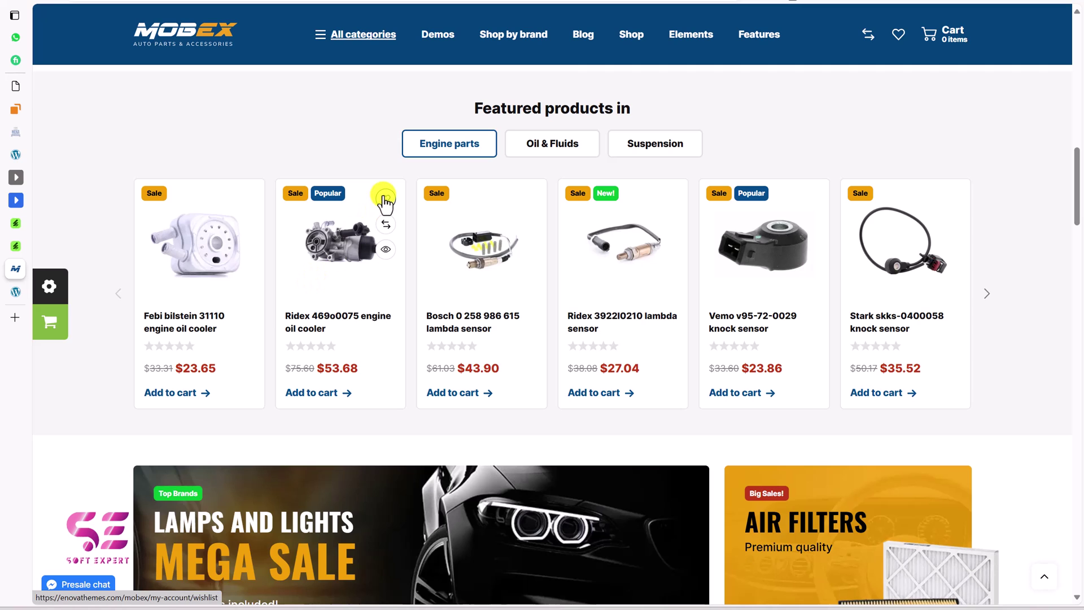
left_click(386, 249)
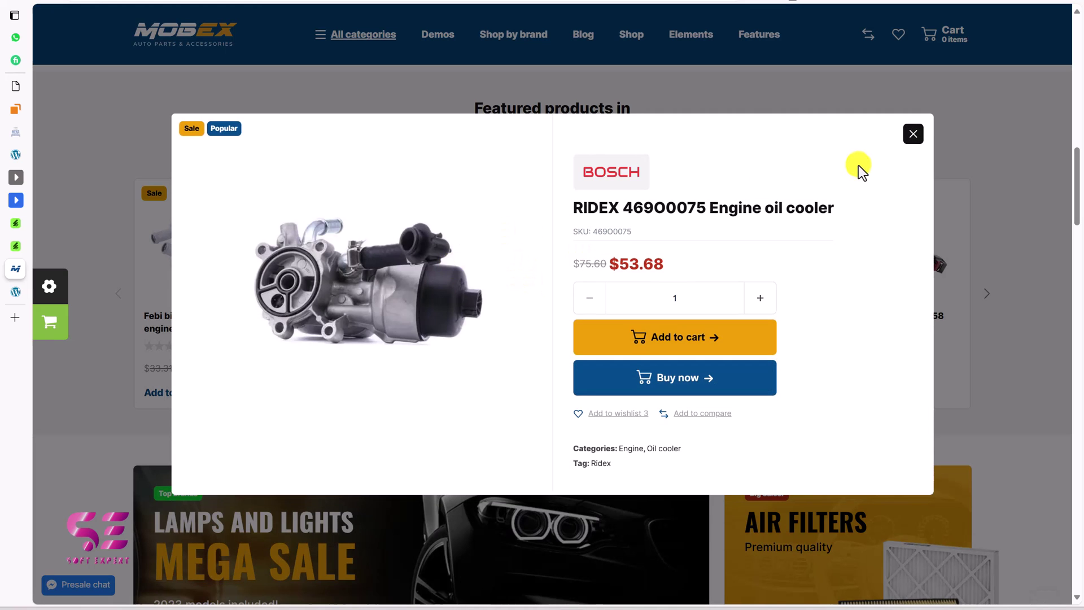
left_click(910, 135)
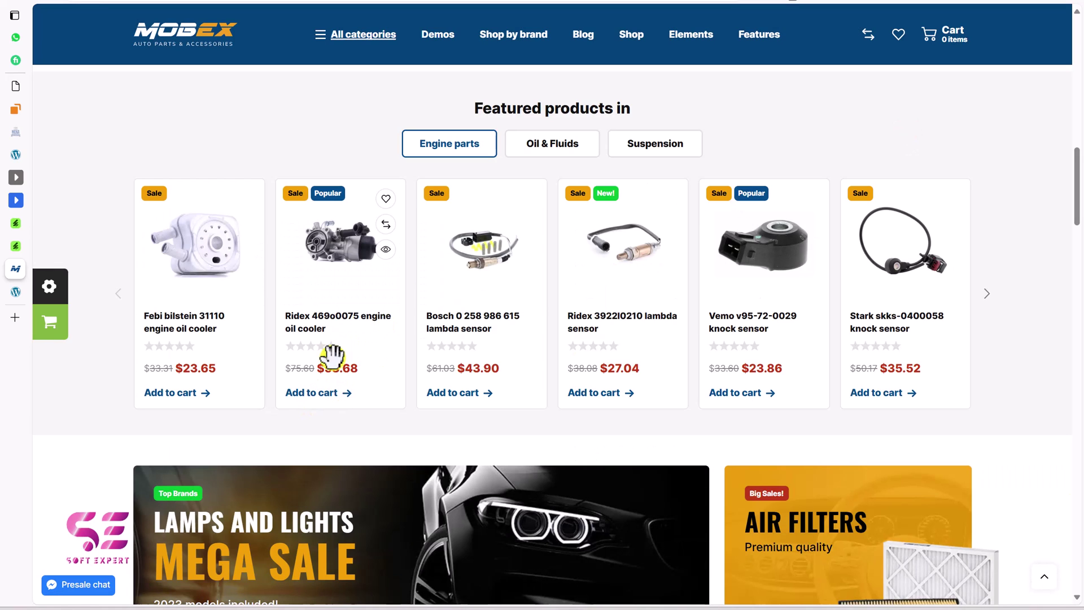
Step: Examine the promotional banners and the Best Deals of the week products on the rest of the demo home page
scroll(508, 308, "down", 10)
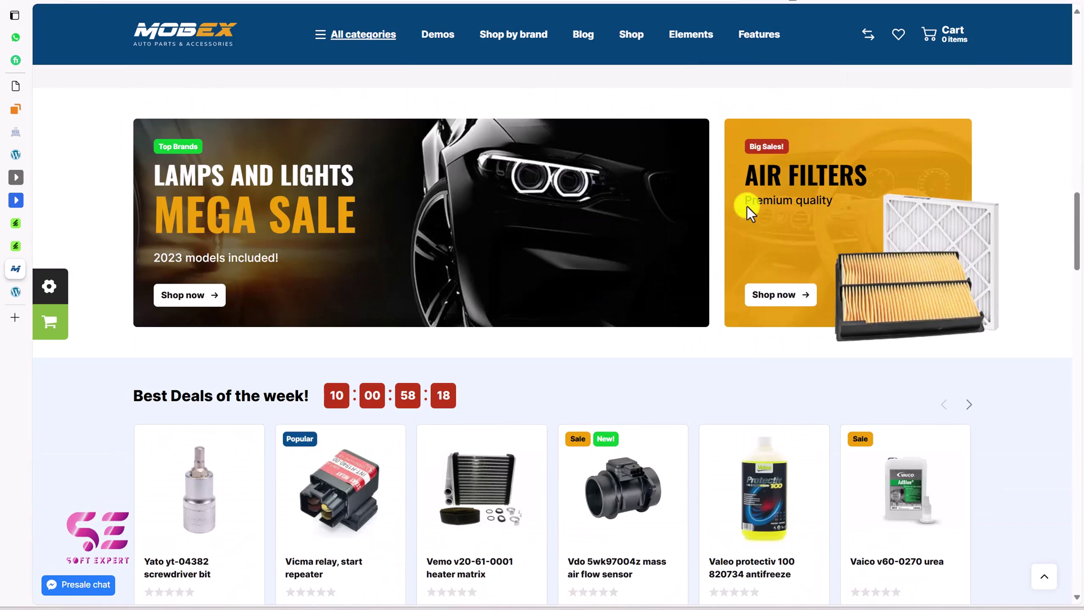
scroll(791, 221, "down", 2)
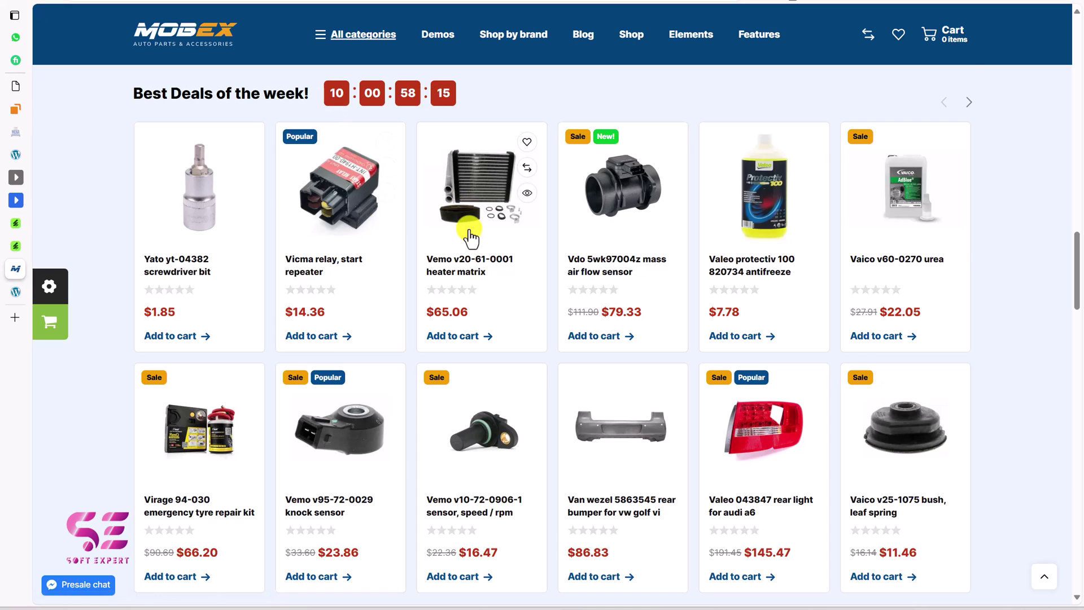
scroll(471, 237, "down", 9)
scroll(791, 205, "down", 4)
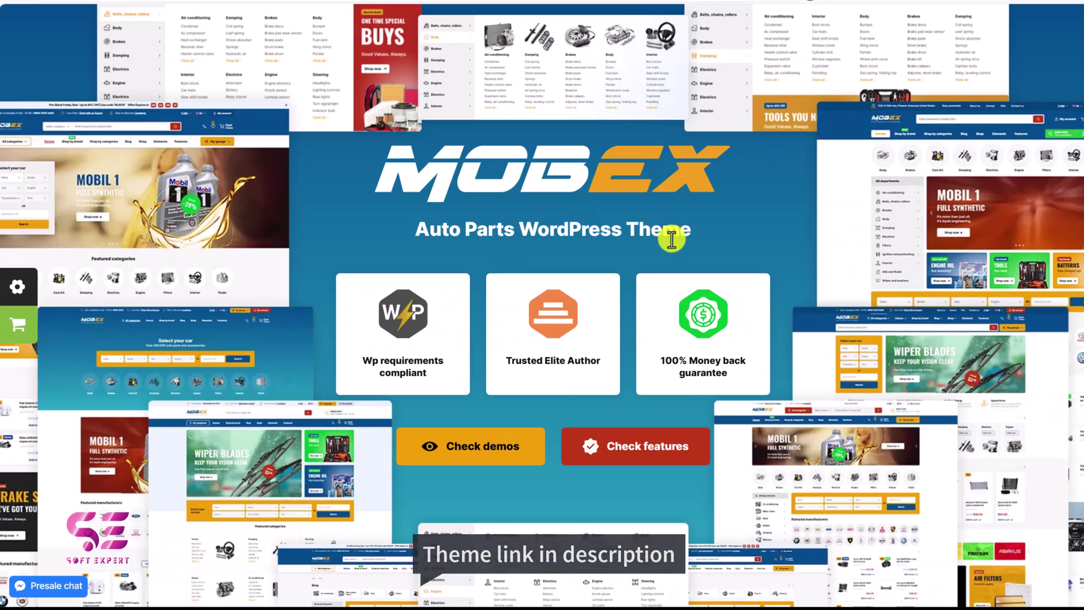
Step: Review the home demos, the shop and inner pages, and the blog page layouts on the Mobex theme's presentation page
scroll(672, 238, "down", 3)
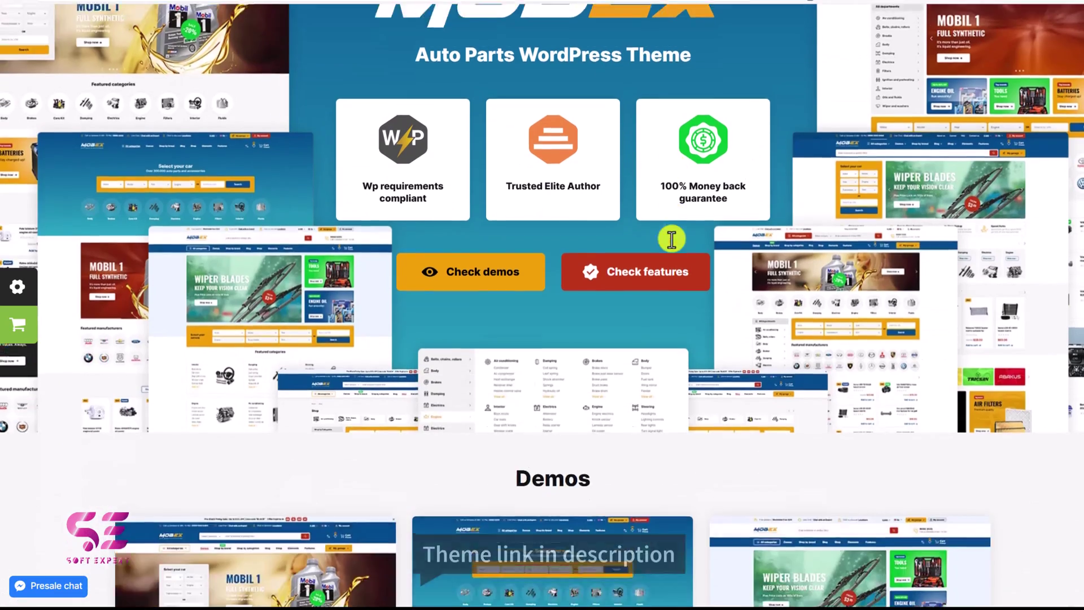
scroll(672, 238, "down", 8)
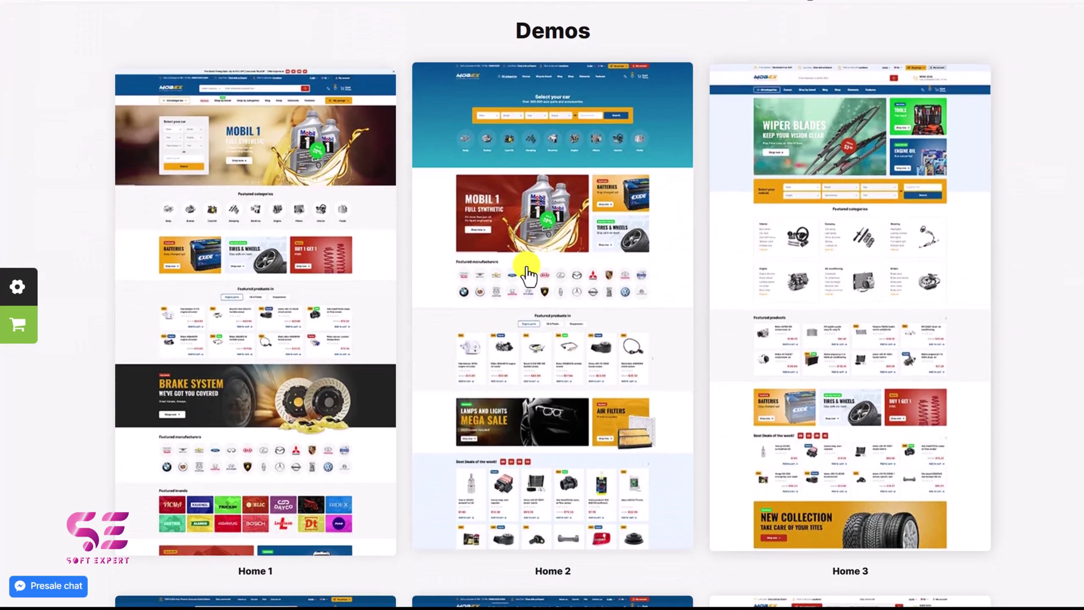
scroll(436, 296, "down", 10)
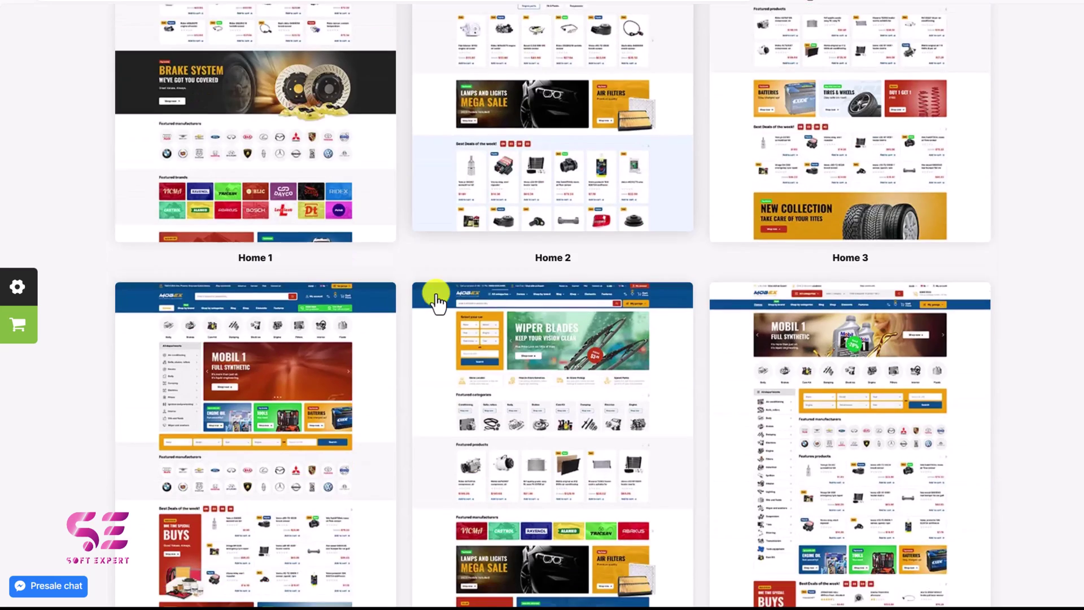
scroll(436, 302, "down", 10)
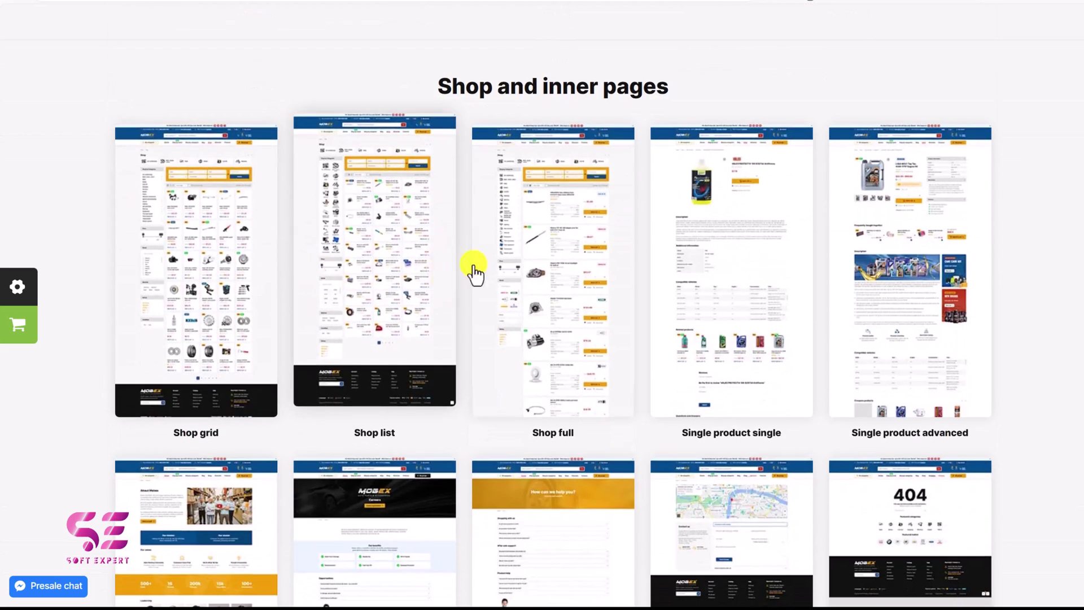
scroll(954, 254, "down", 5)
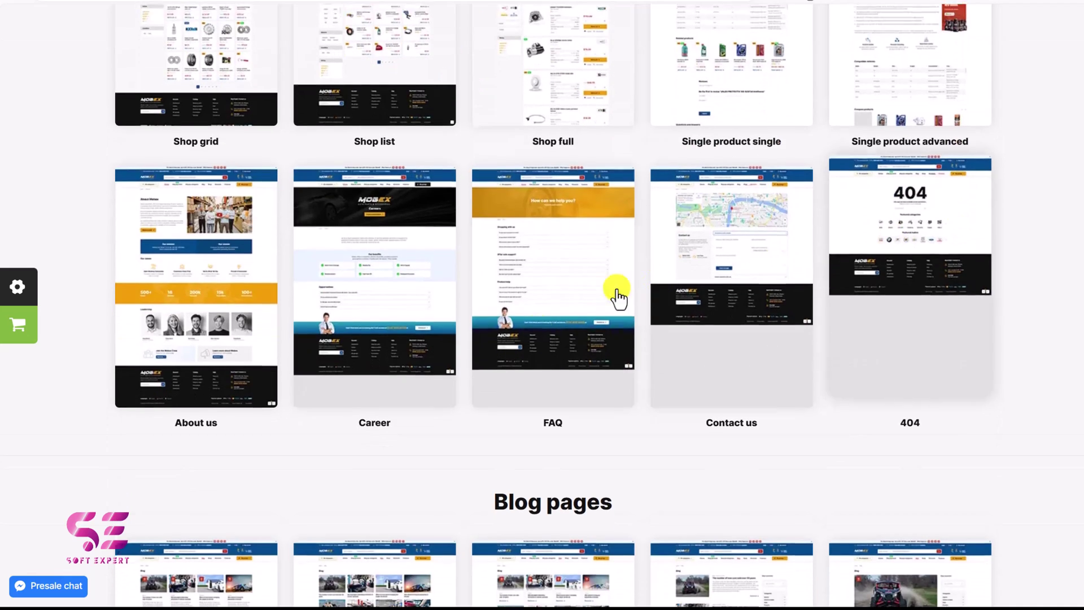
scroll(545, 307, "down", 6)
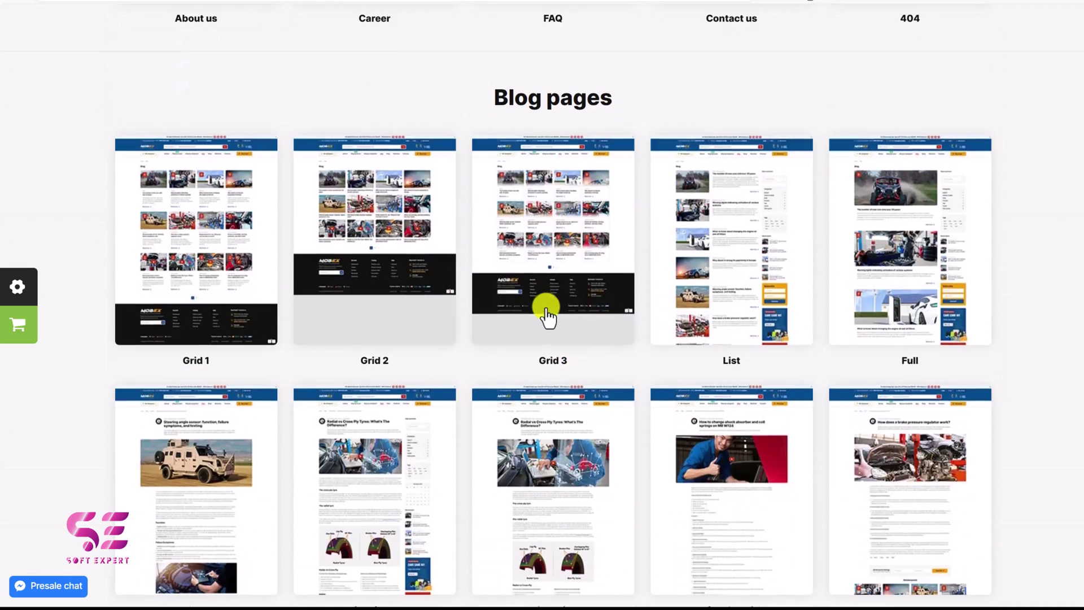
Step: Examine the Elementor section covering the header, footer and megamenu builders, custom widgets and extended container options
scroll(547, 316, "down", 13)
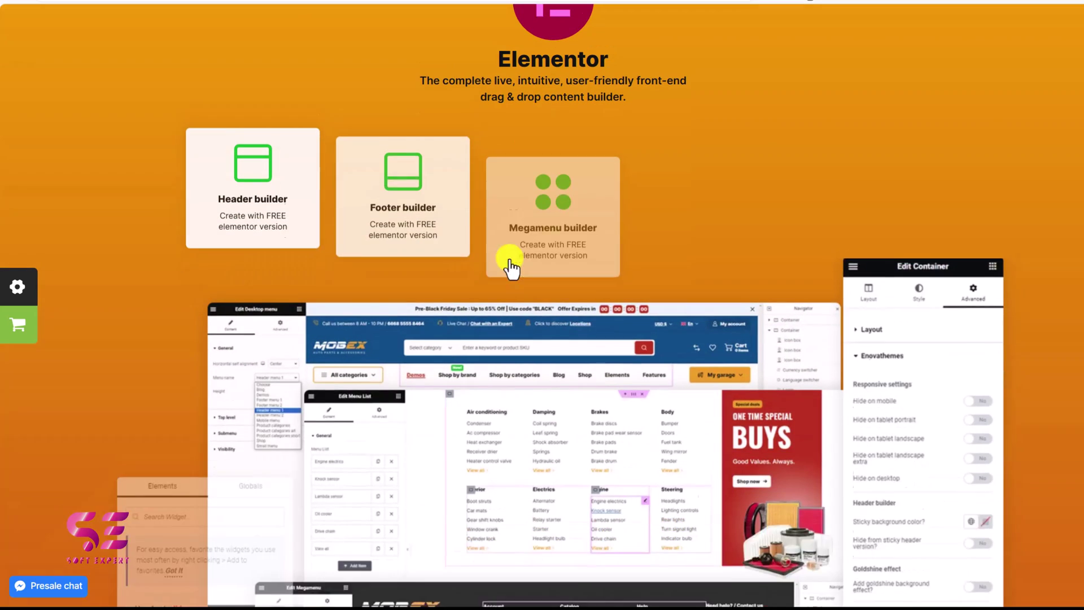
scroll(468, 304, "up", 1)
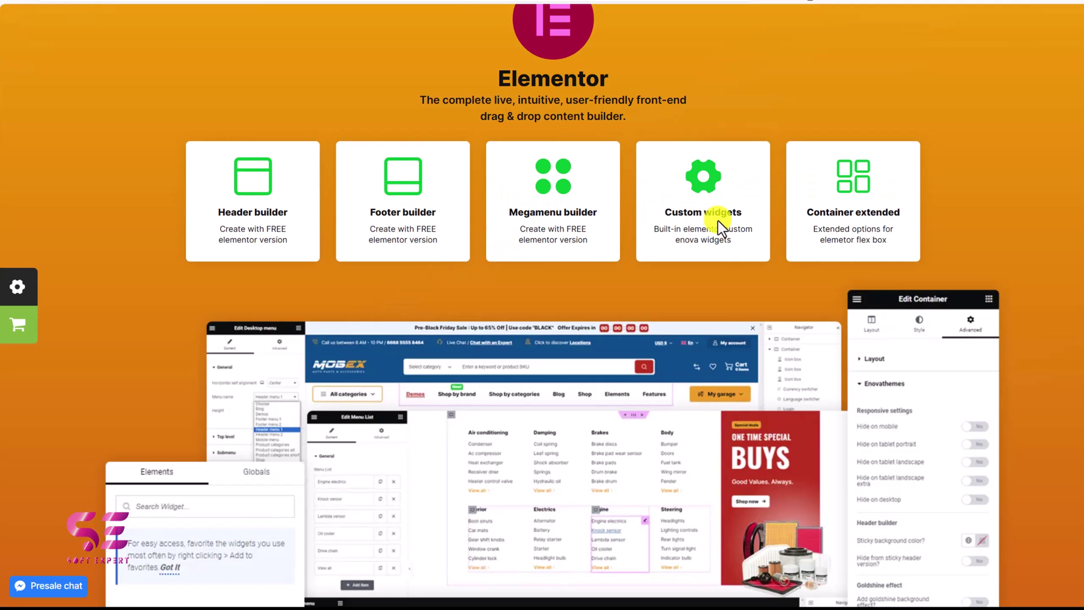
scroll(542, 305, "down", 6)
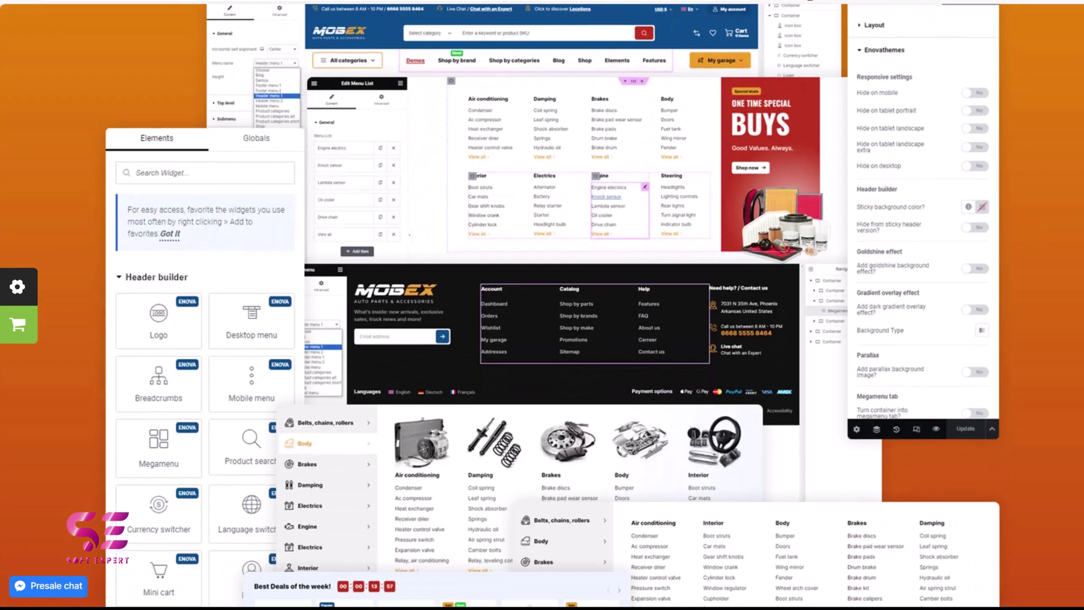
scroll(542, 305, "down", 4)
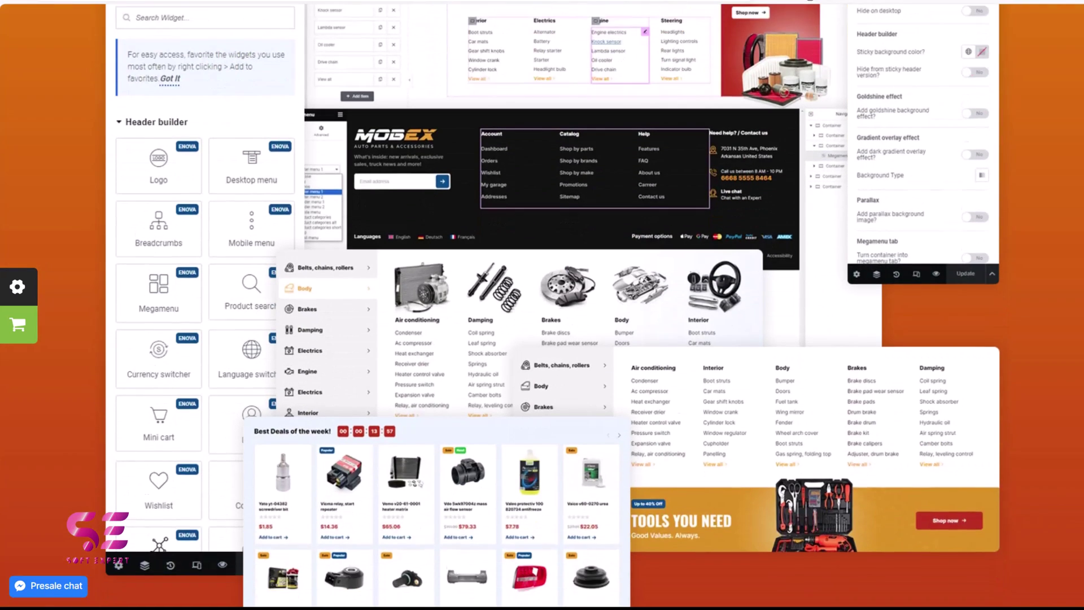
Step: Review the theme's car filter, vehicle CSV import, My garage, VIN decode API and mobile UX feature sections
scroll(542, 305, "down", 10)
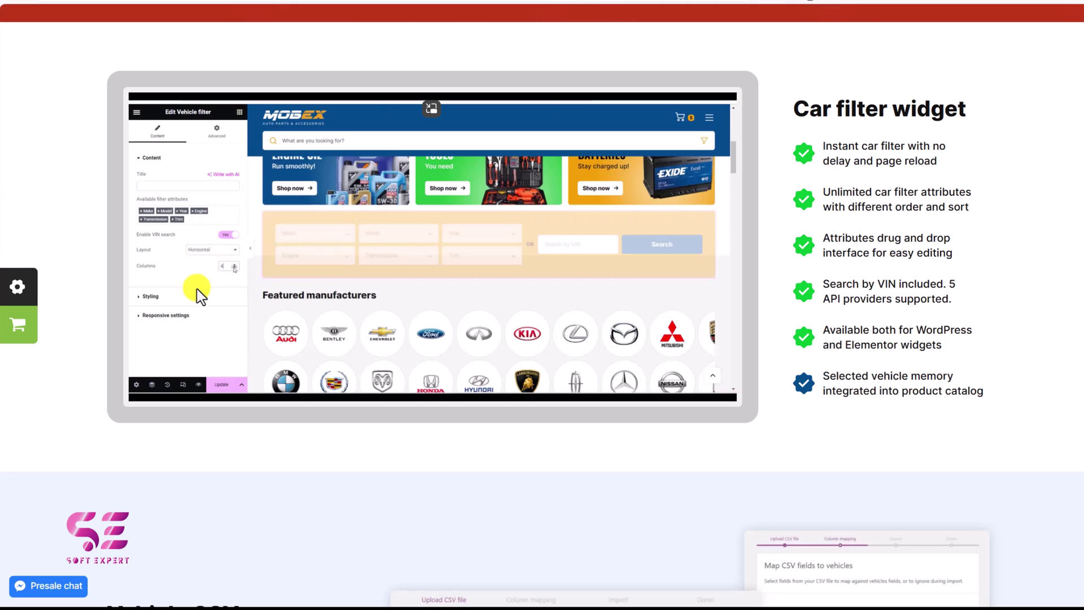
scroll(605, 291, "down", 8)
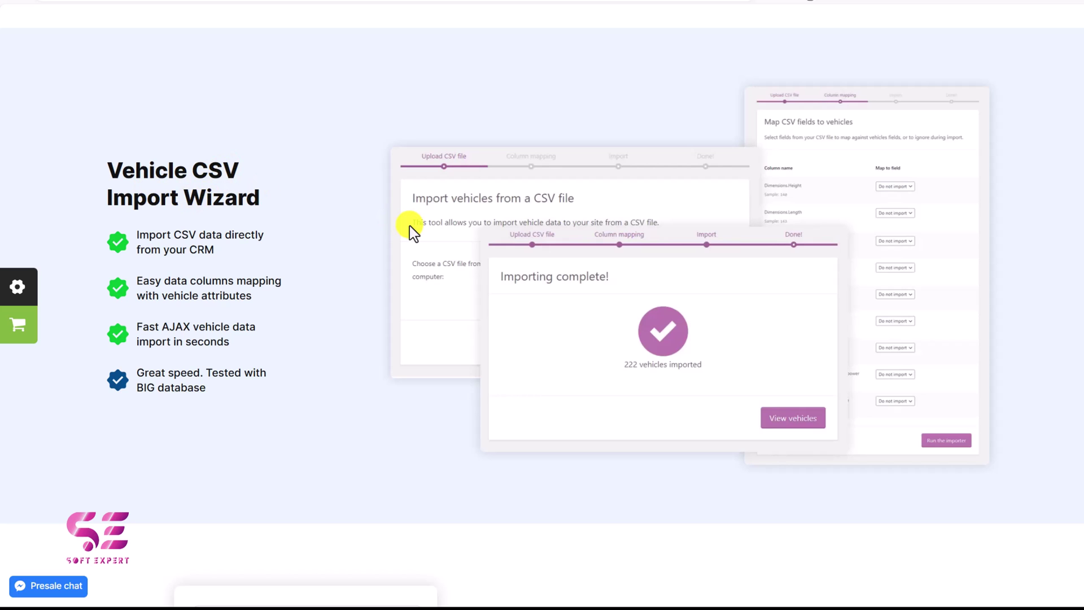
scroll(745, 234, "down", 8)
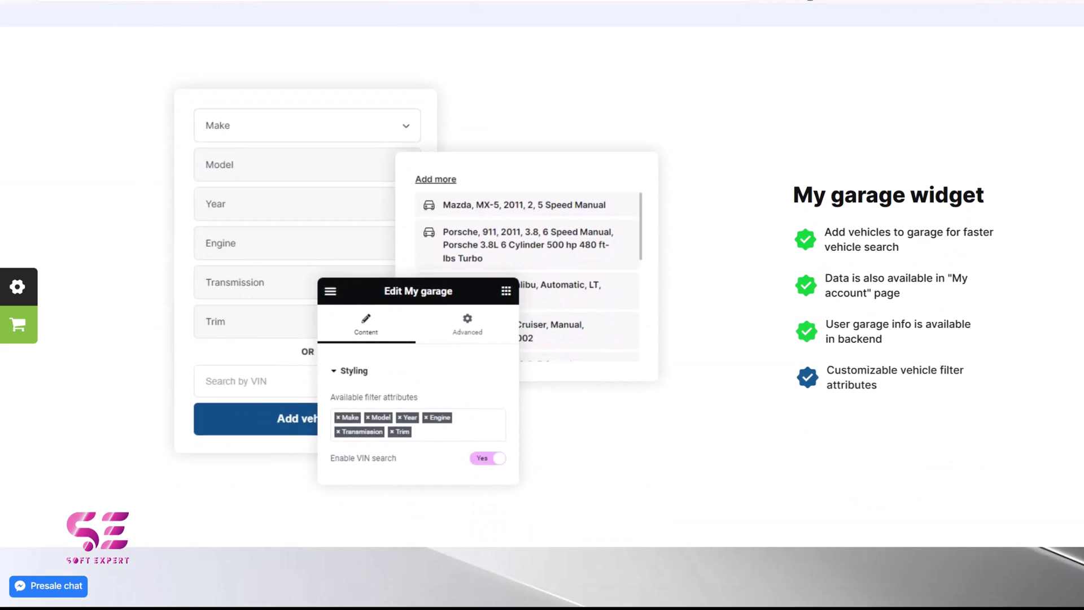
scroll(542, 305, "down", 8)
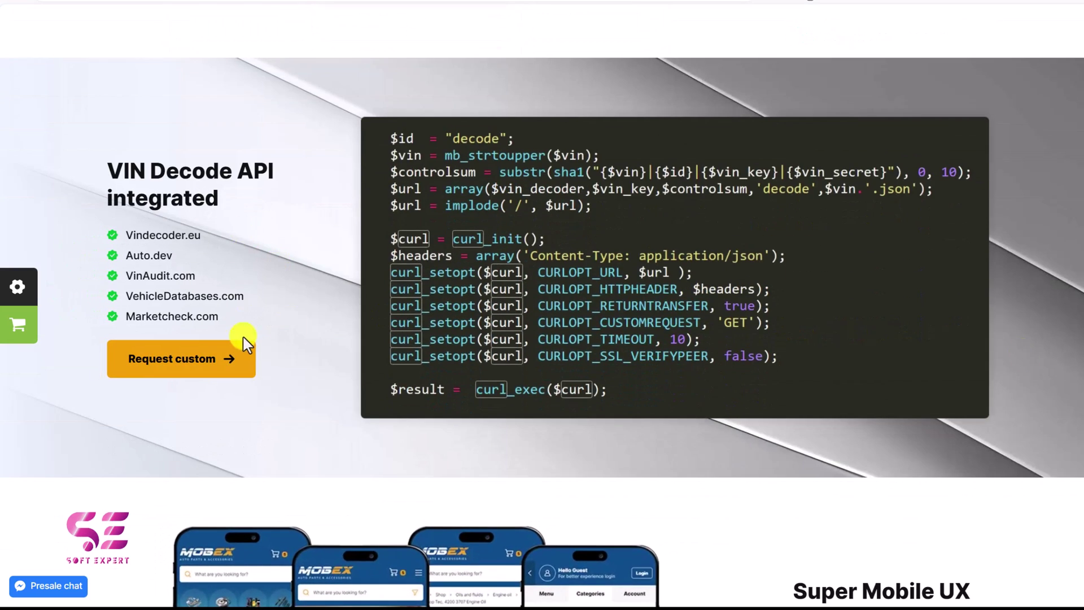
scroll(829, 269, "down", 7)
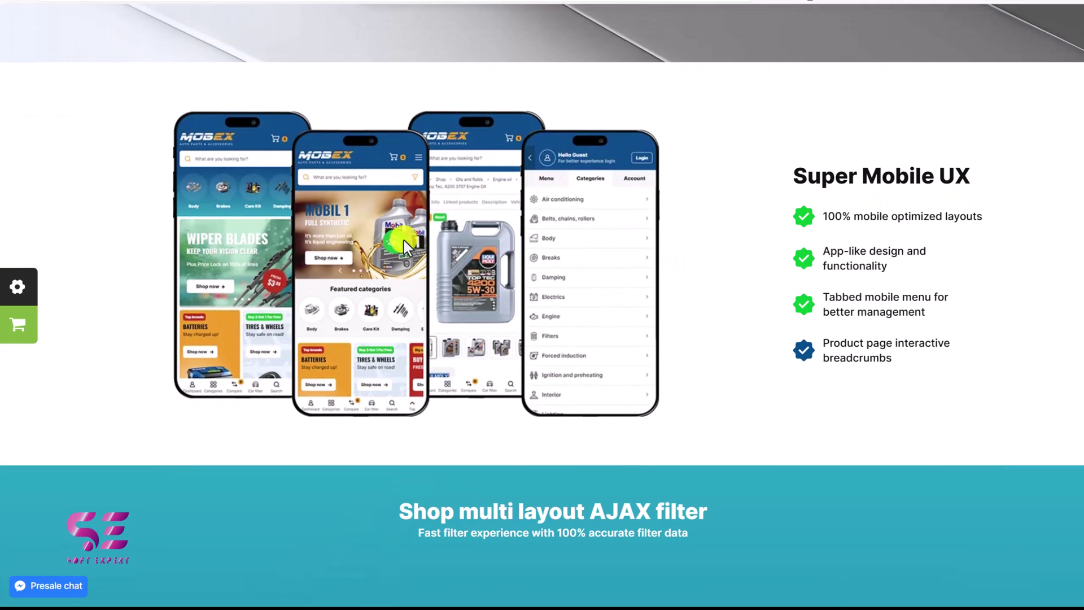
Step: Examine the shop feature sections from the AJAX filter and product comparison to compatible vehicles, product search and the account page
scroll(612, 213, "down", 10)
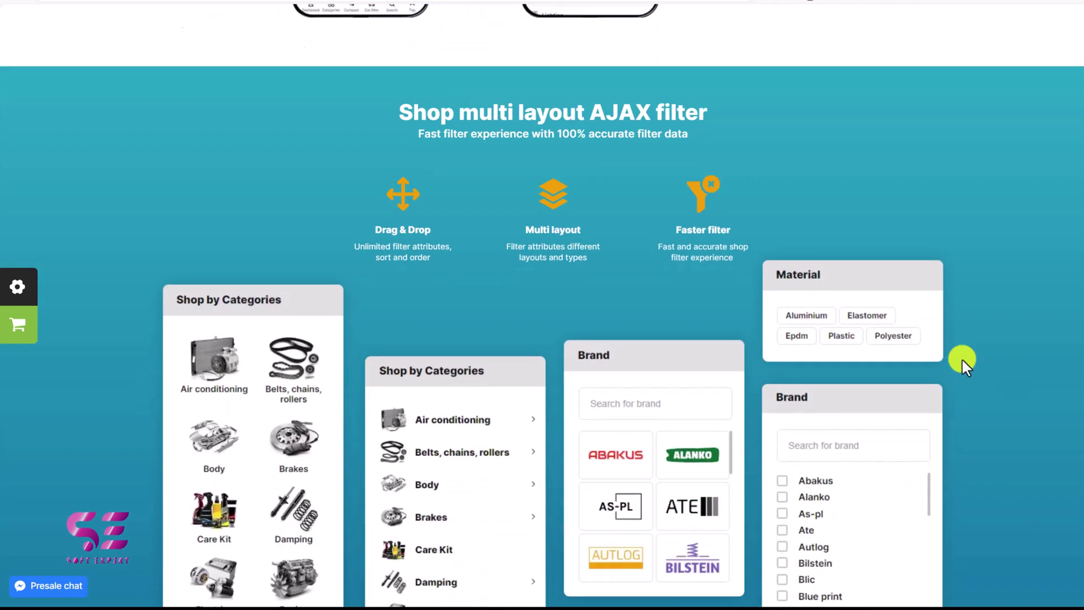
scroll(542, 305, "down", 8)
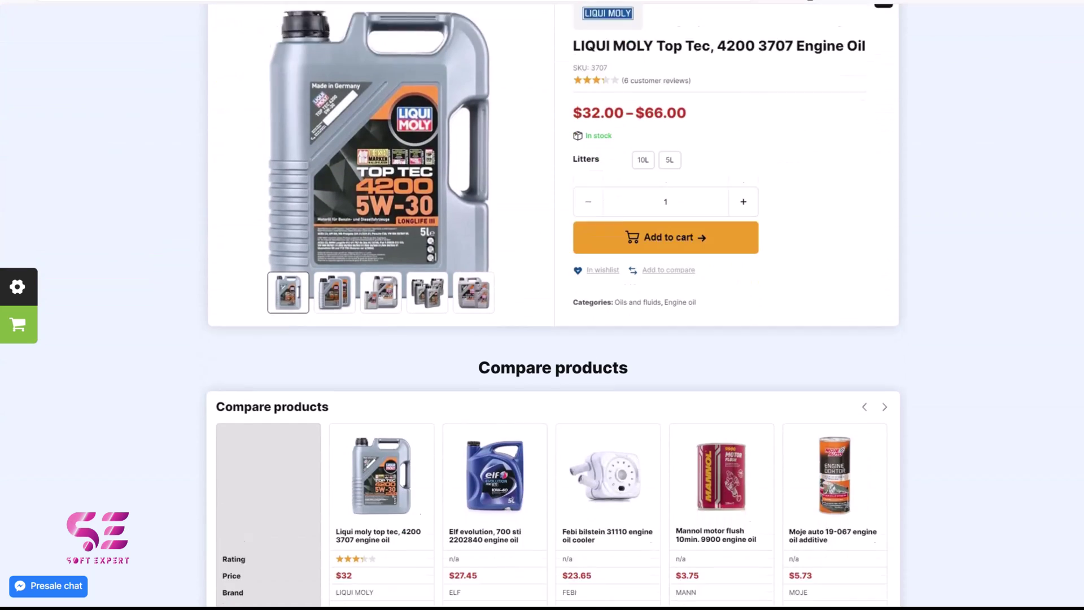
scroll(542, 305, "down", 6)
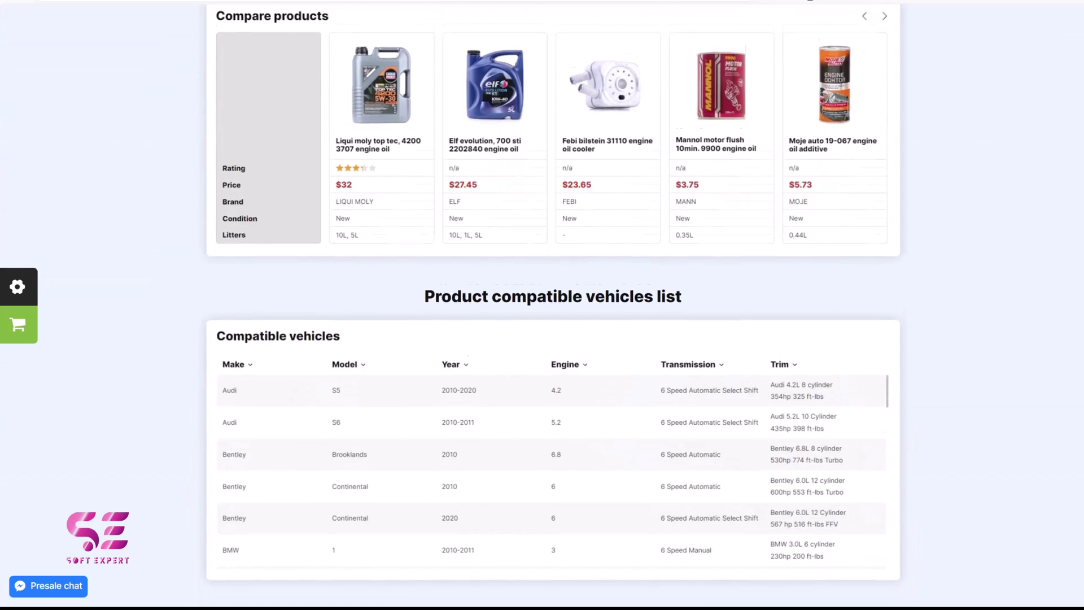
scroll(542, 304, "down", 8)
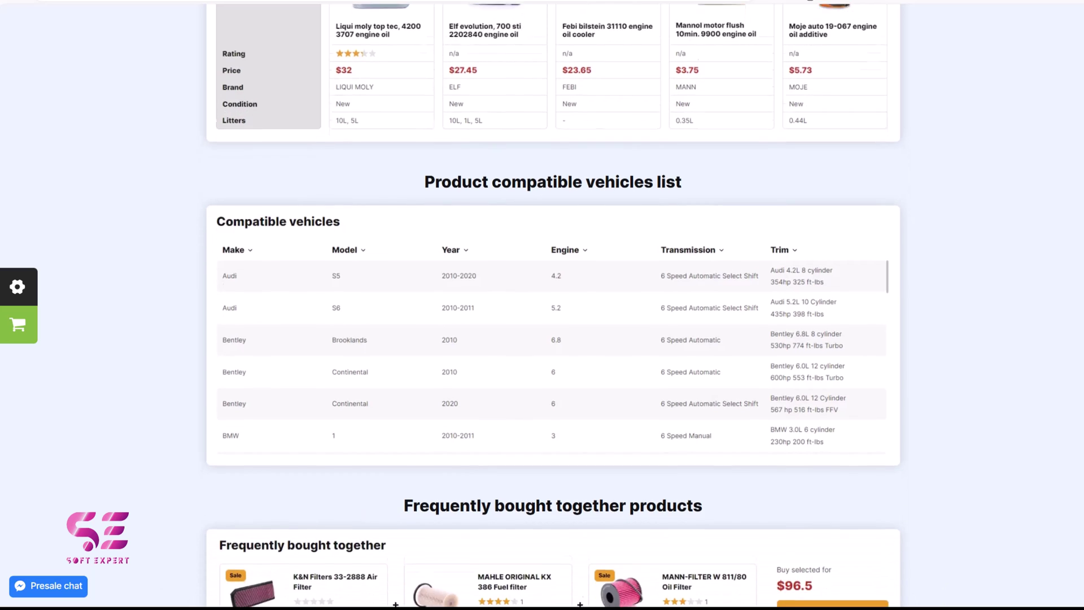
scroll(541, 305, "down", 3)
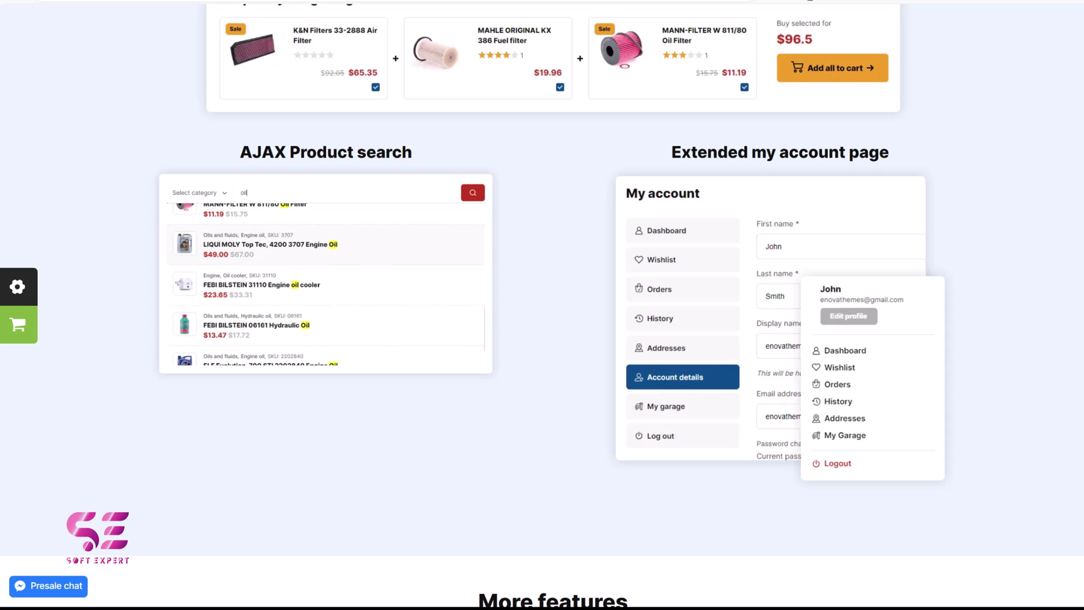
Step: Return to the Demos section, open the Home 2 demo, and look at its Shop by brand menu
scroll(1081, 148, "down", 10)
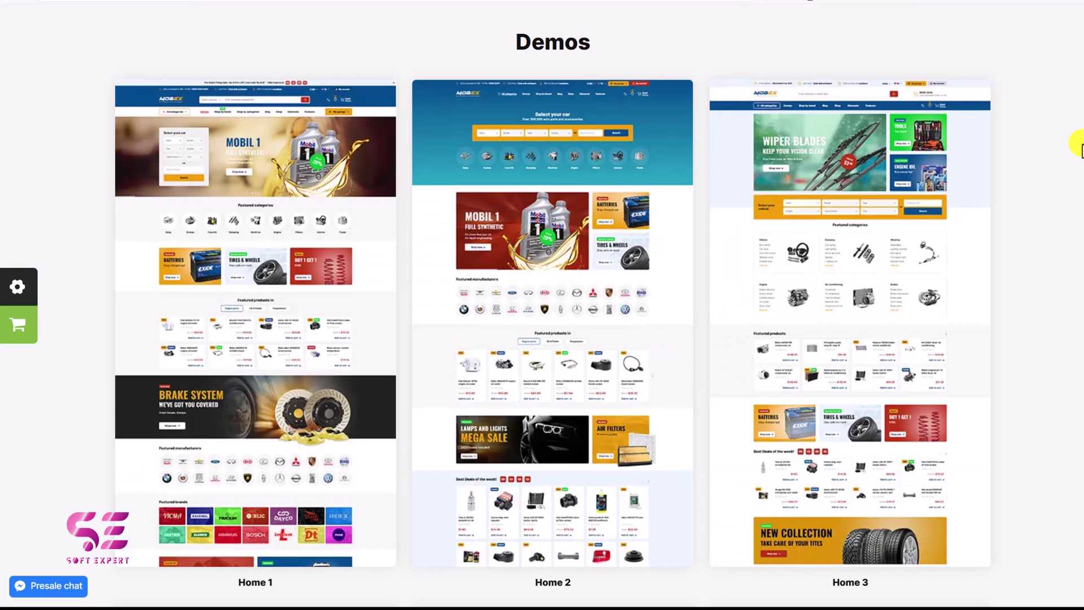
scroll(1081, 148, "down", 1)
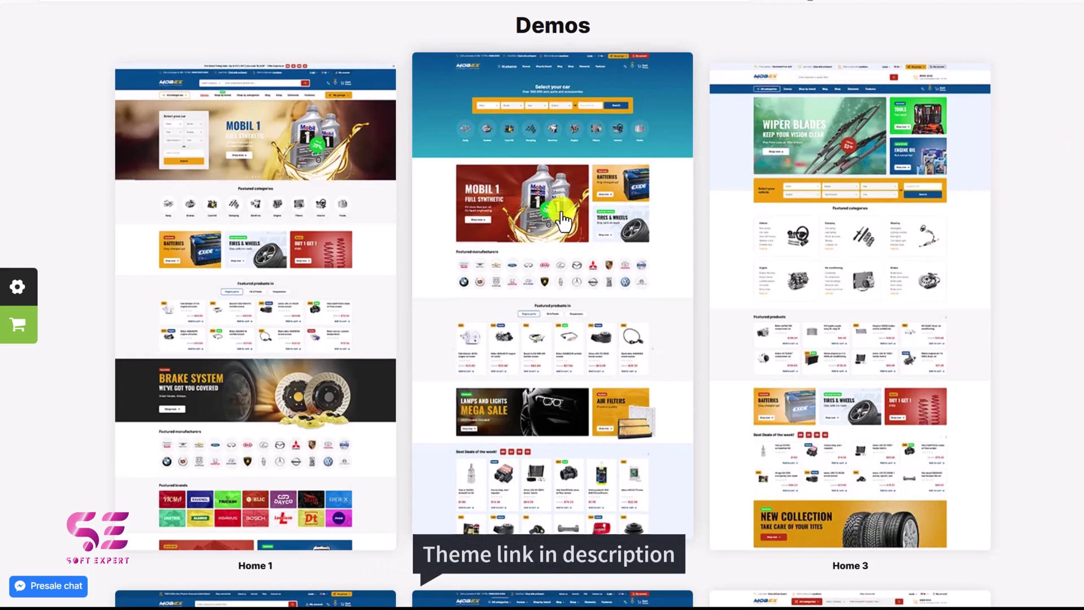
left_click(527, 243)
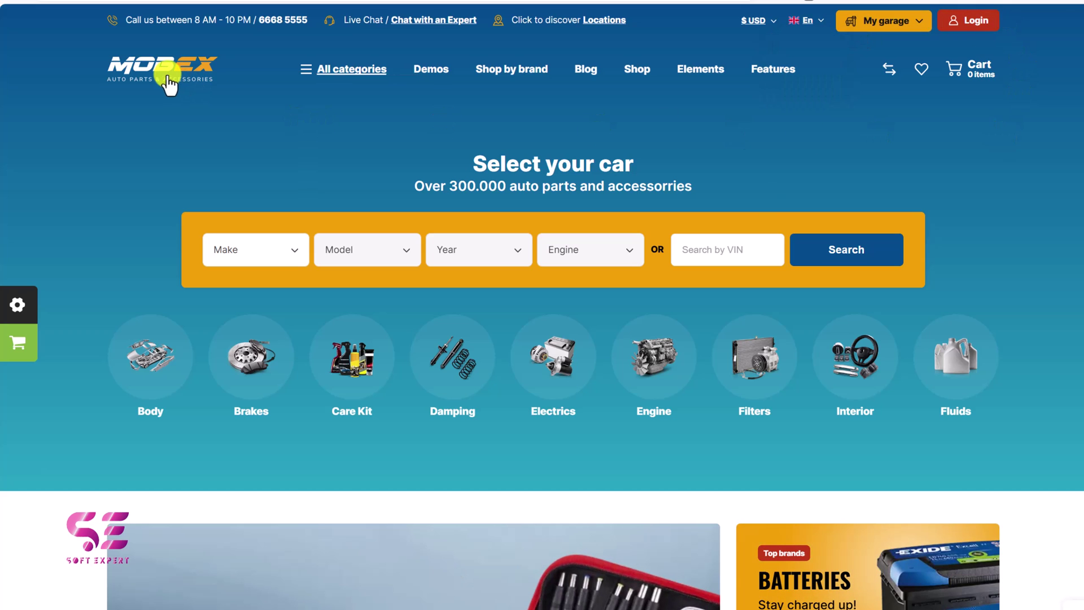
mouse_move(548, 74)
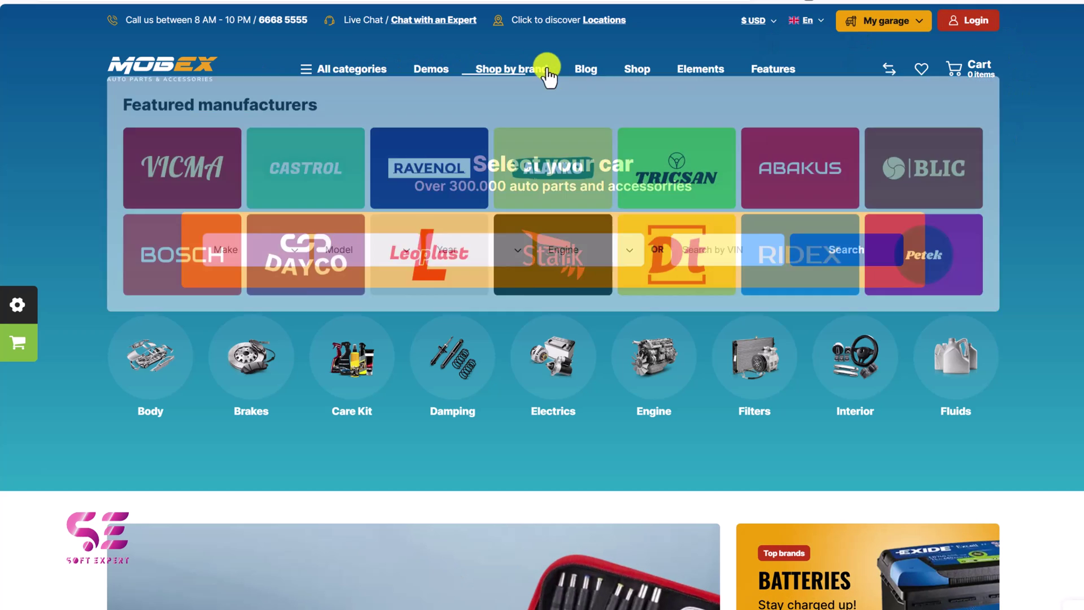
mouse_move(603, 70)
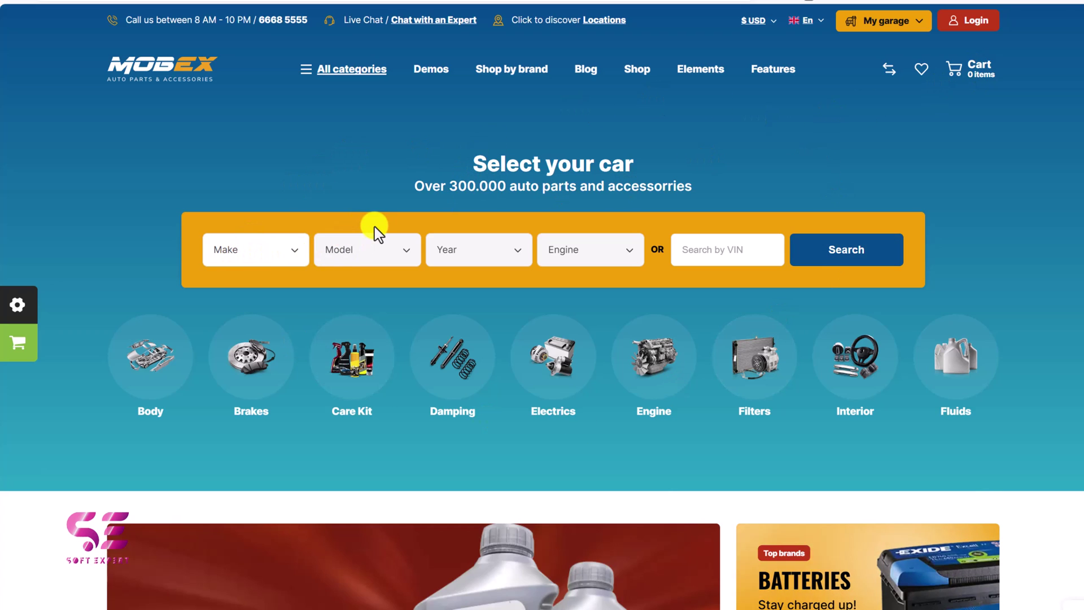
Step: Set the car selector's make to Audi and its model to S4
left_click(278, 249)
left_click(274, 317)
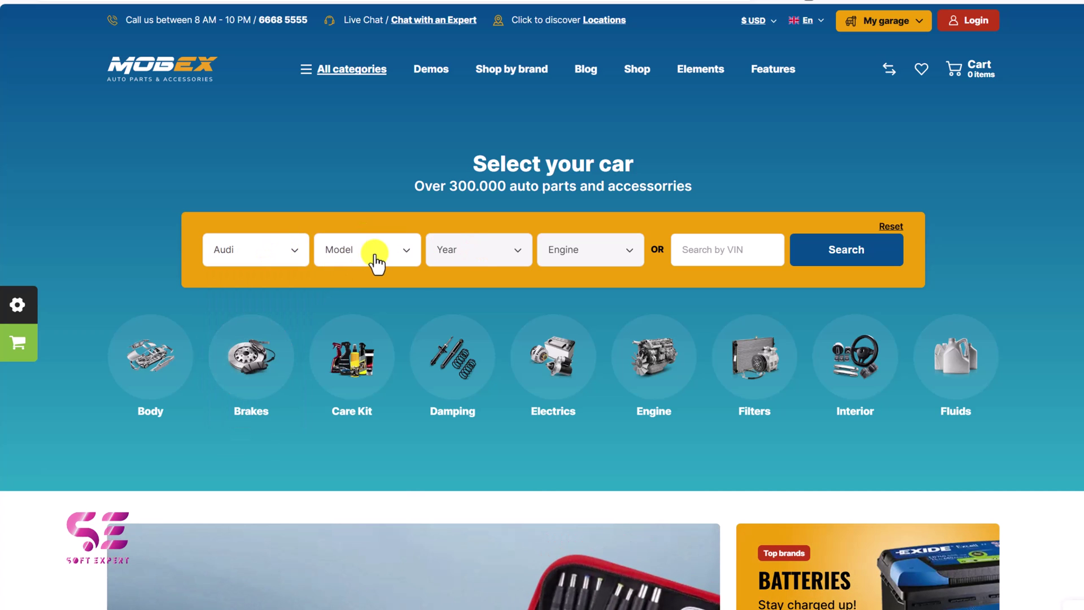
left_click(374, 255)
left_click(351, 317)
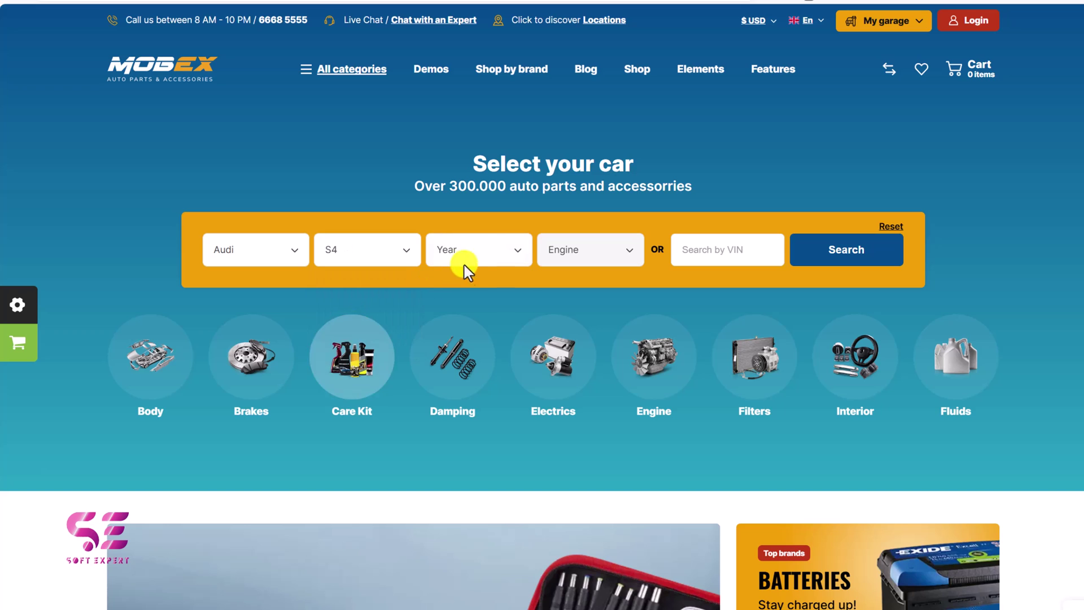
Step: Check the car selector's year options and look at the Home 2 promo banners and featured manufacturers
left_click(484, 256)
left_click(485, 261)
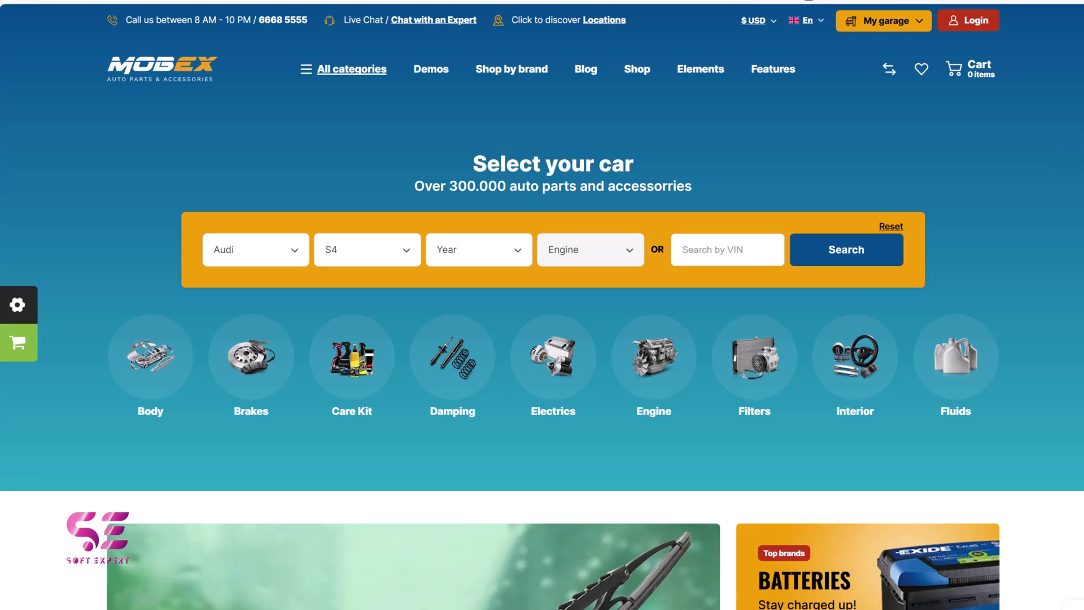
scroll(542, 305, "down", 7)
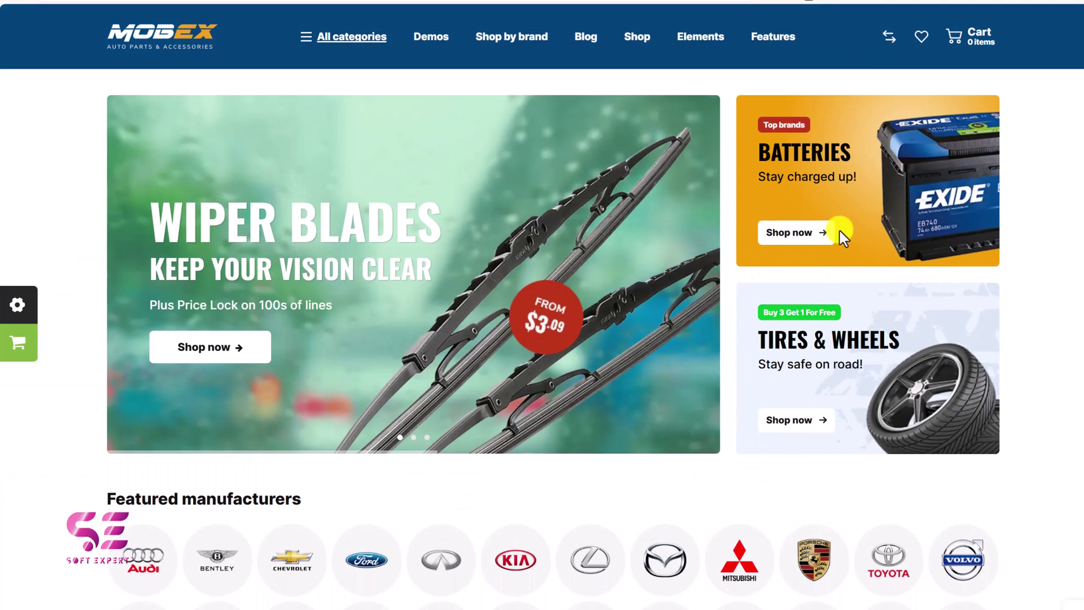
scroll(577, 305, "down", 3)
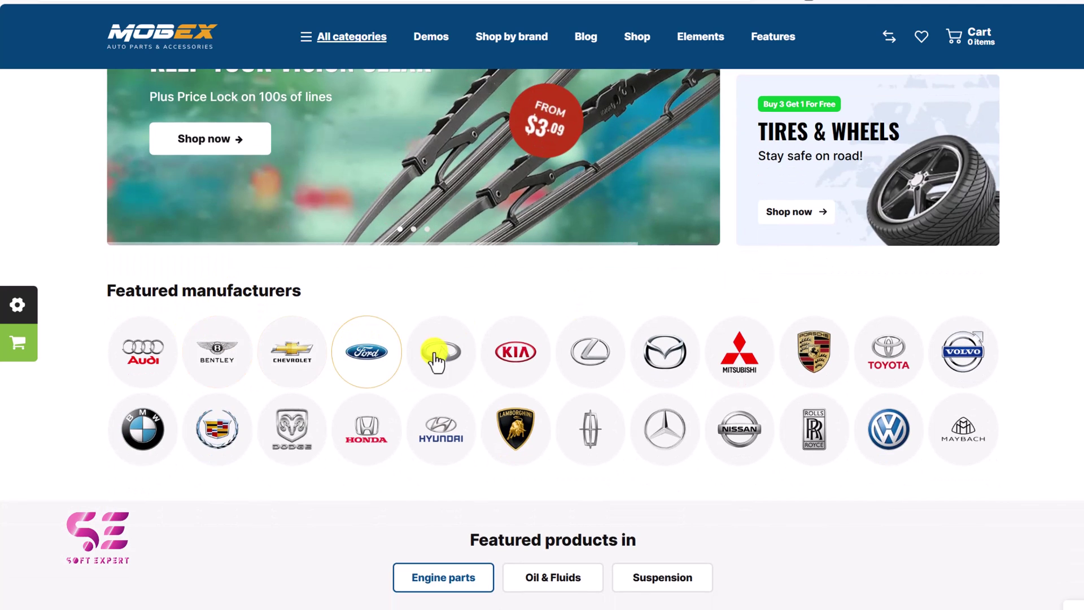
Step: View the quick preview of the Ridex 469O0075 engine oil cooler in the featured products, and close it
scroll(581, 382, "down", 7)
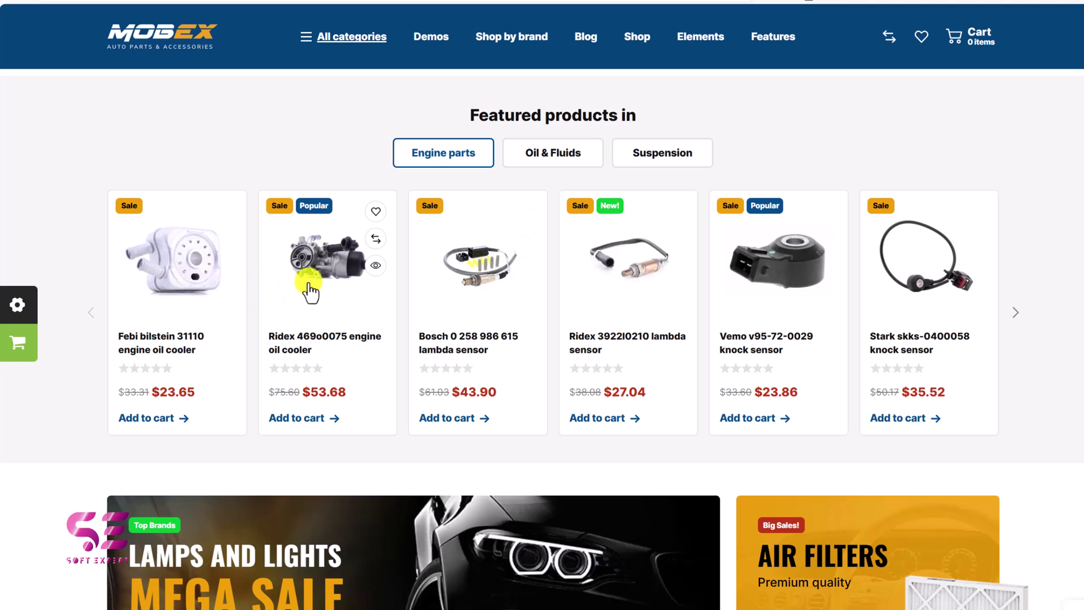
left_click(375, 267)
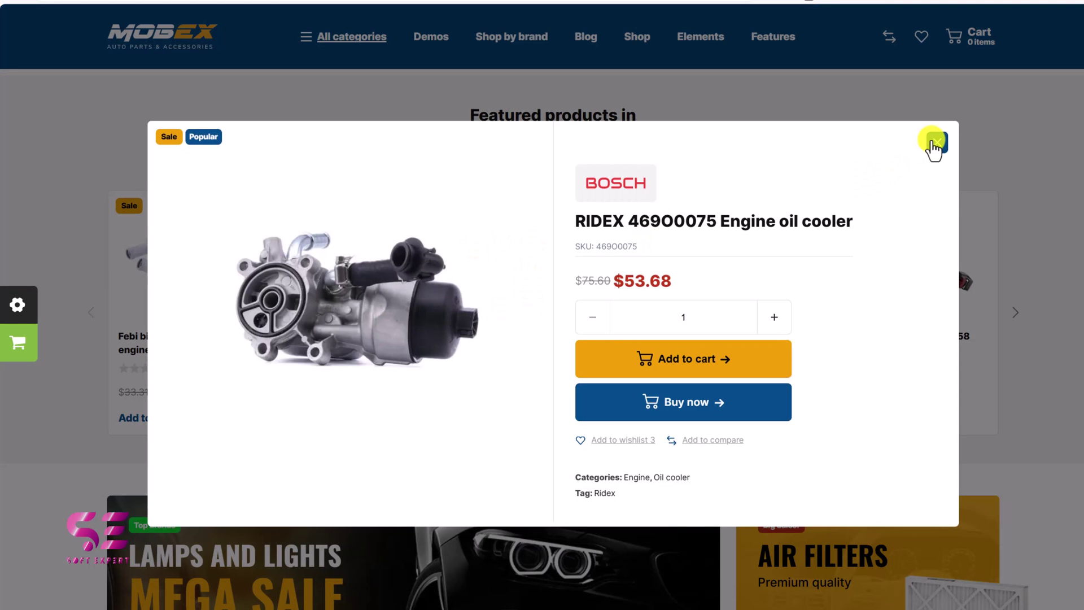
left_click(935, 142)
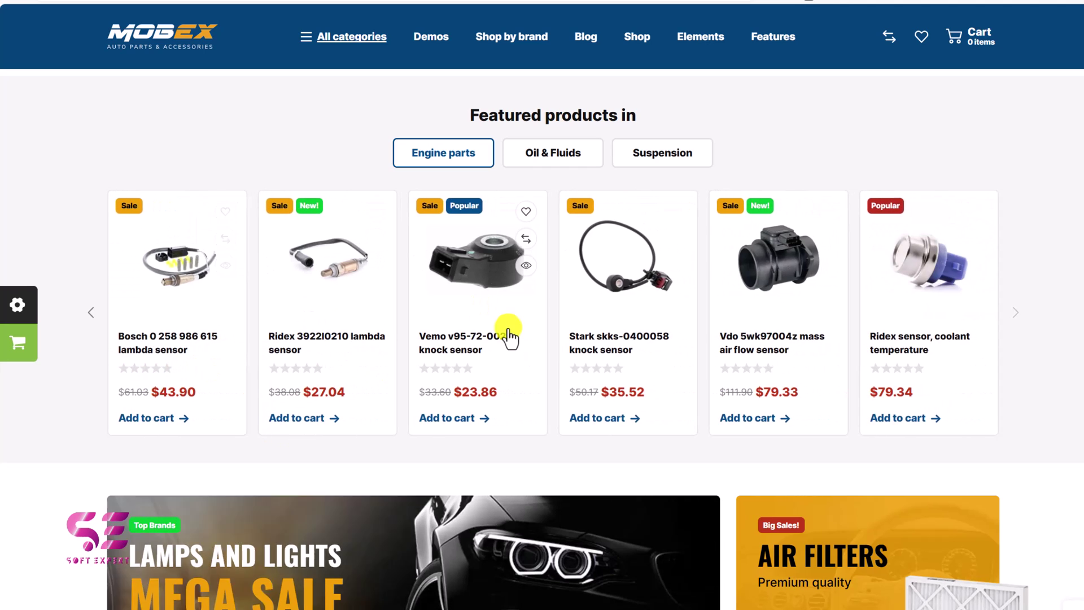
Step: Look through the rest of the Home 2 page, from the sale banners and weekly deals to the footer, and return to the car selector
scroll(508, 327, "down", 5)
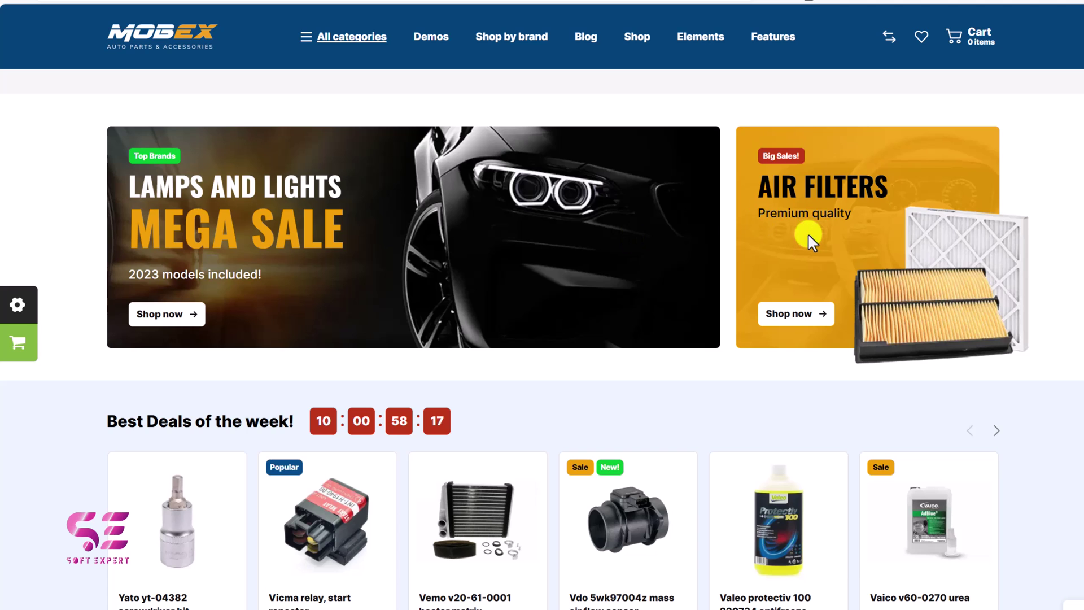
scroll(809, 237, "down", 5)
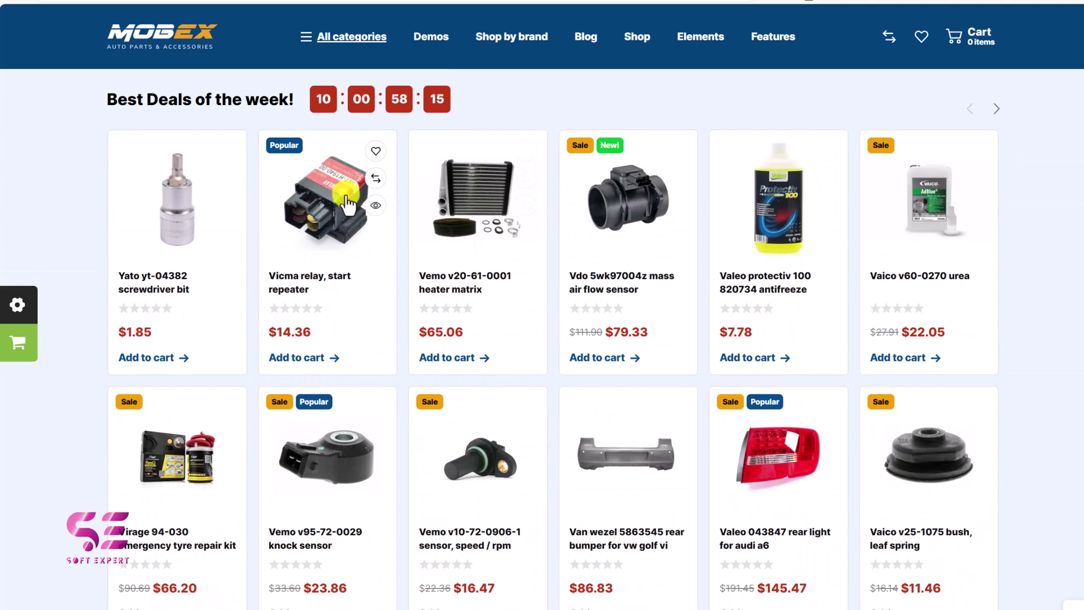
scroll(466, 254, "down", 10)
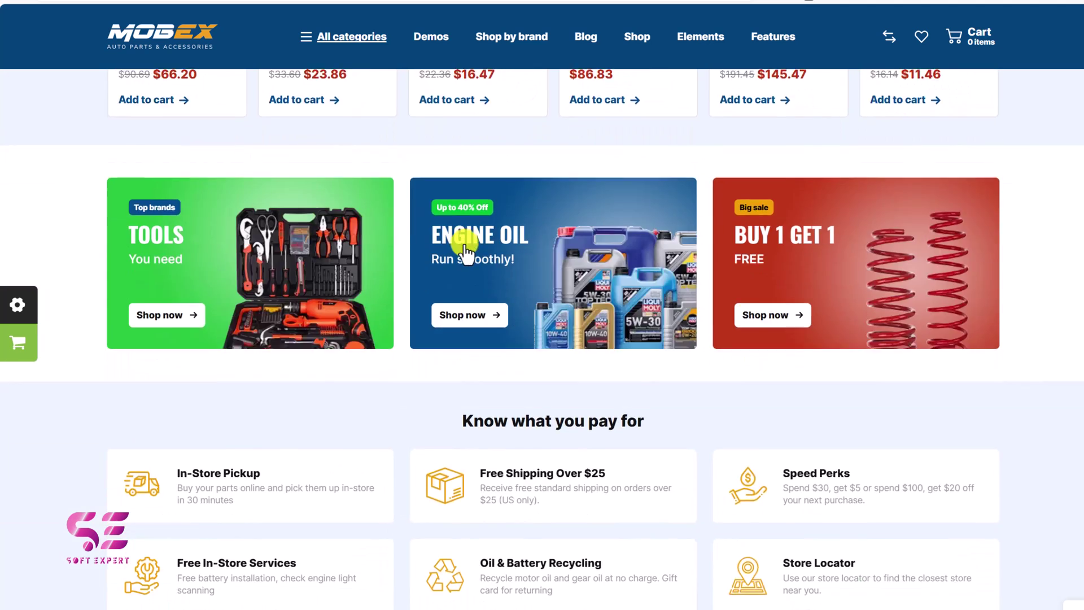
scroll(806, 215, "down", 3)
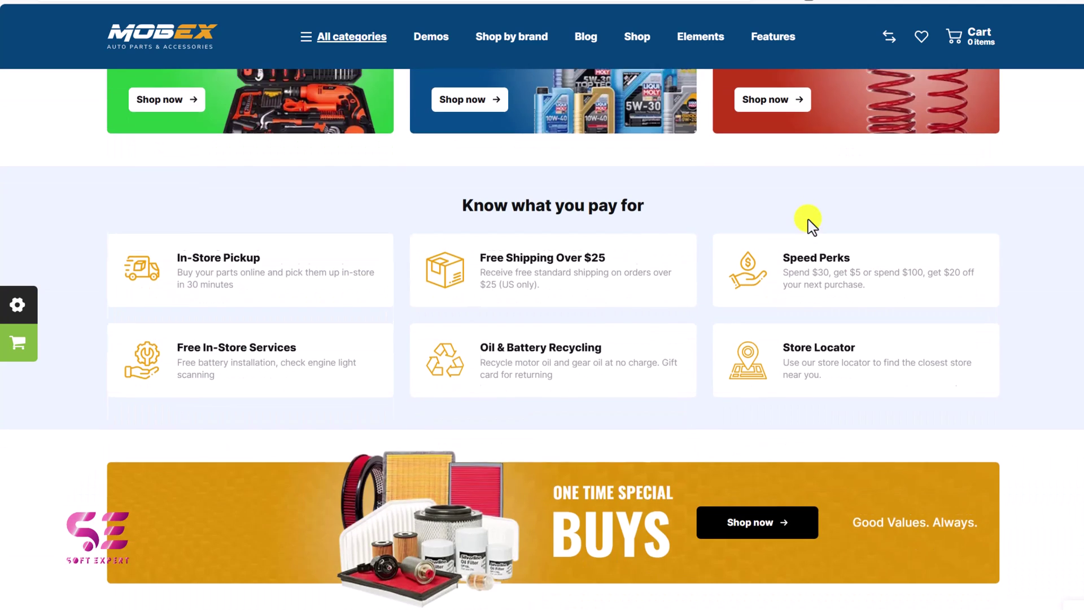
scroll(519, 251, "down", 8)
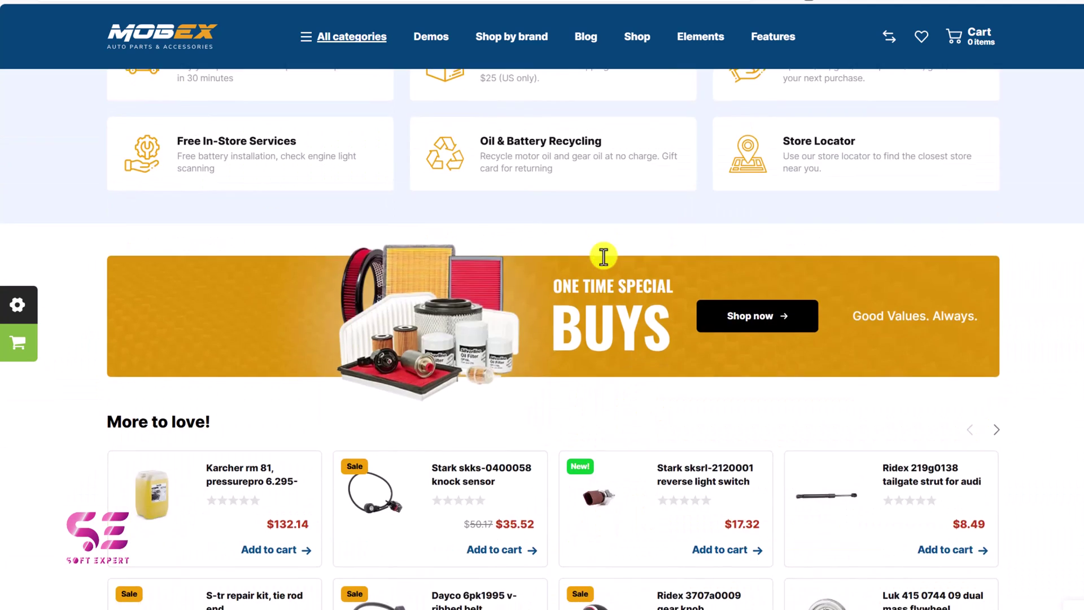
scroll(704, 286, "down", 9)
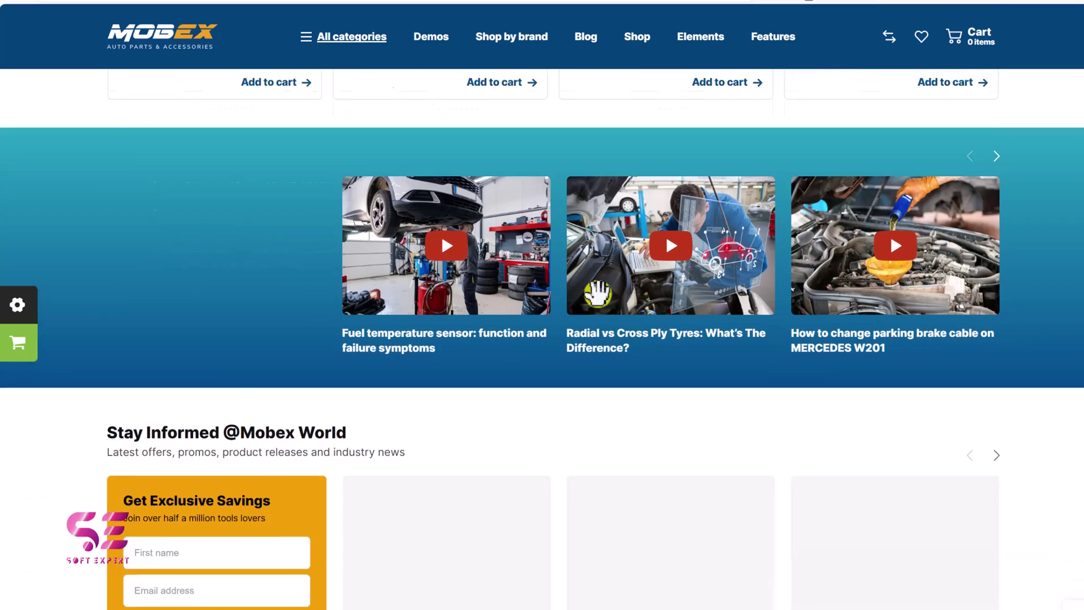
scroll(464, 290, "down", 10)
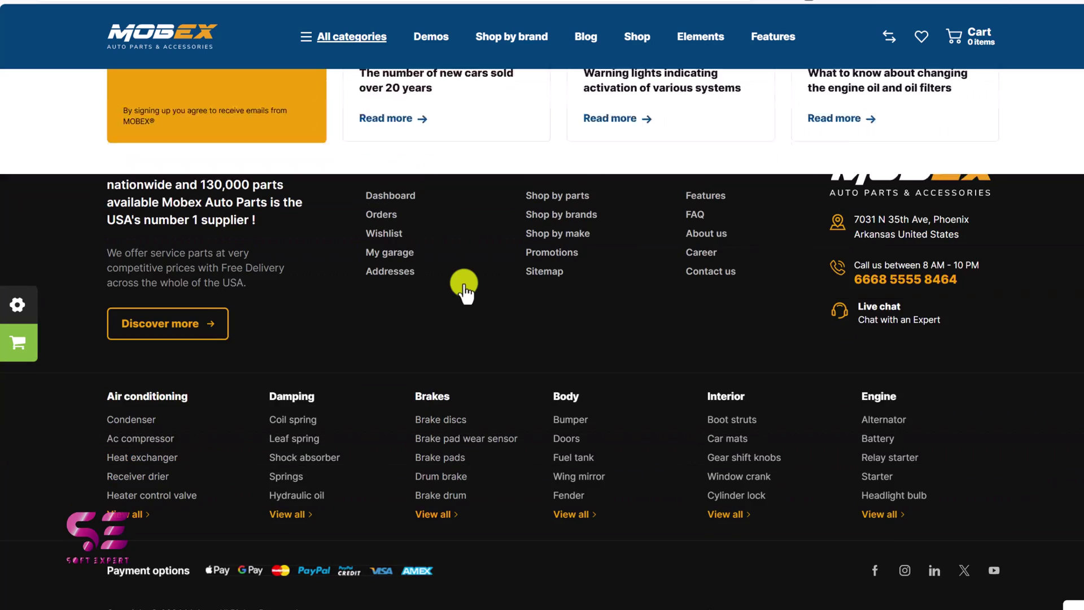
scroll(464, 289, "up", 19)
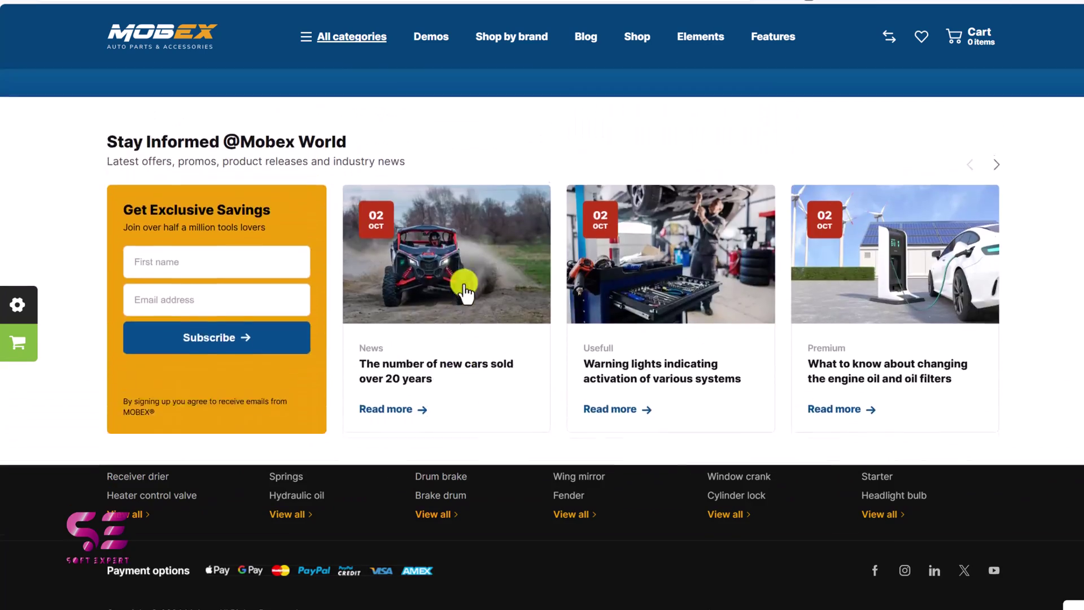
scroll(464, 289, "up", 20)
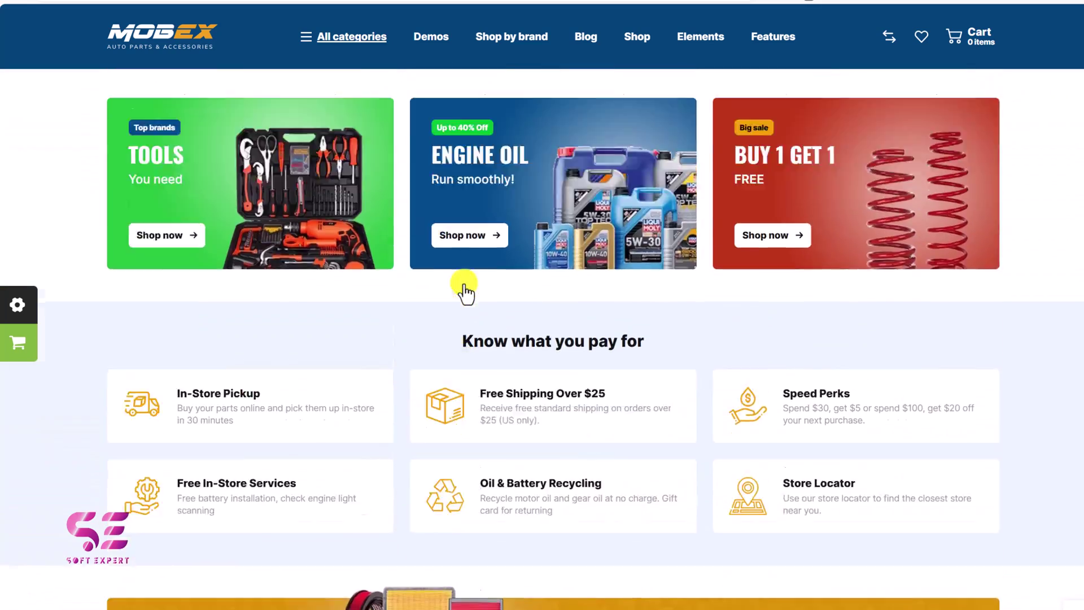
scroll(464, 291, "up", 10)
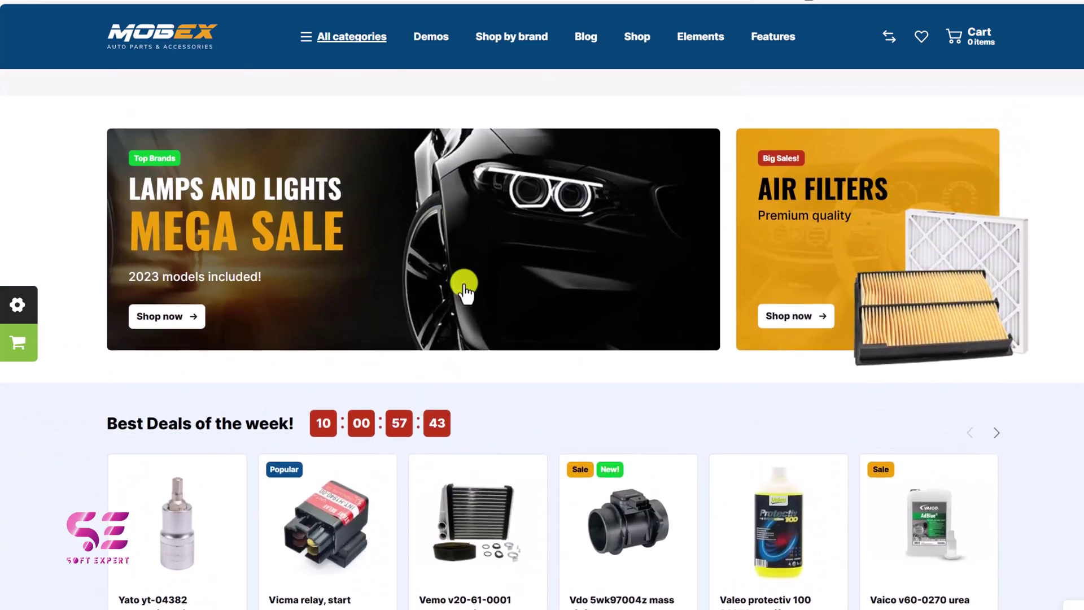
scroll(464, 289, "up", 12)
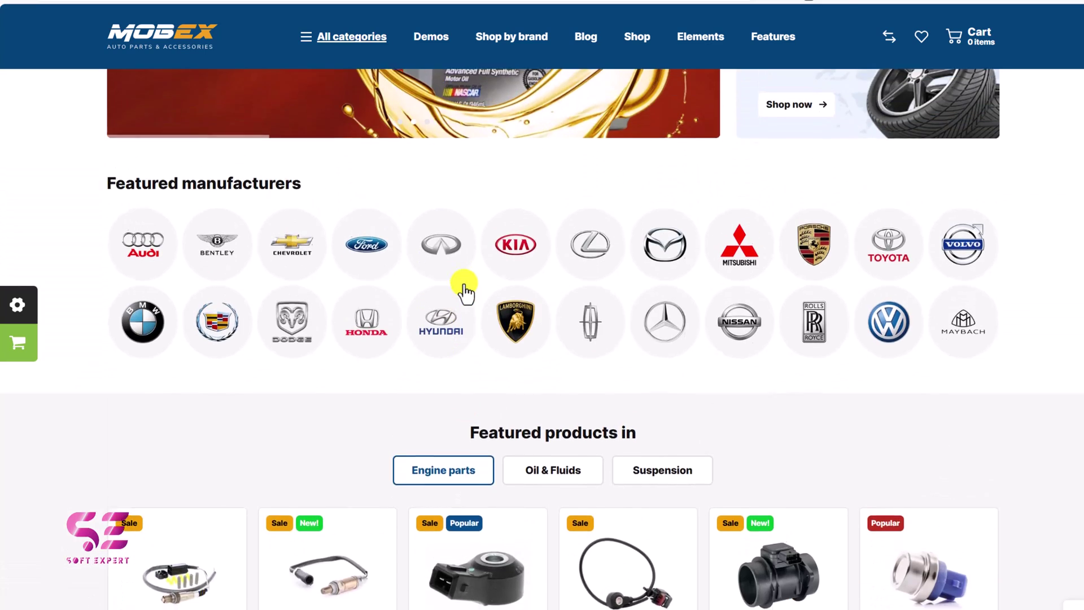
scroll(407, 260, "up", 3)
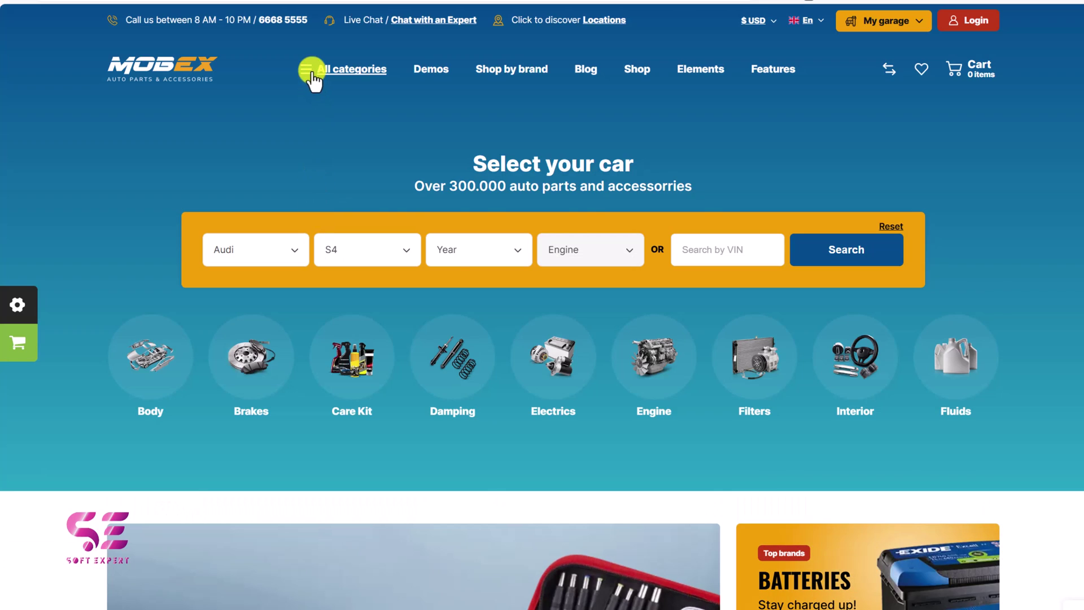
Step: Examine the All categories mega menu and its Body and Brakes entries
left_click(309, 71)
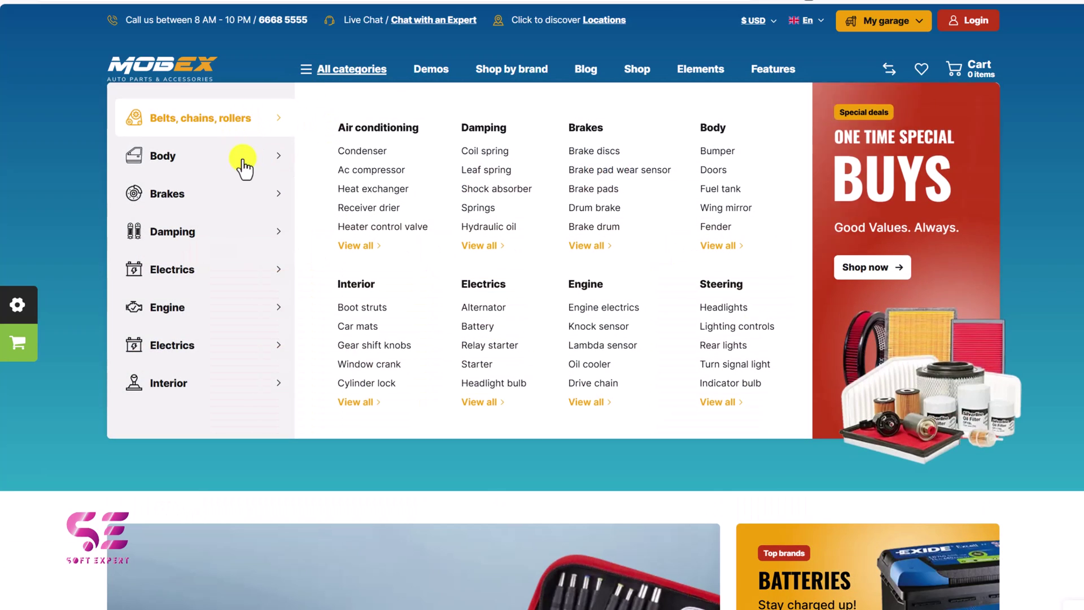
mouse_move(243, 161)
mouse_move(224, 204)
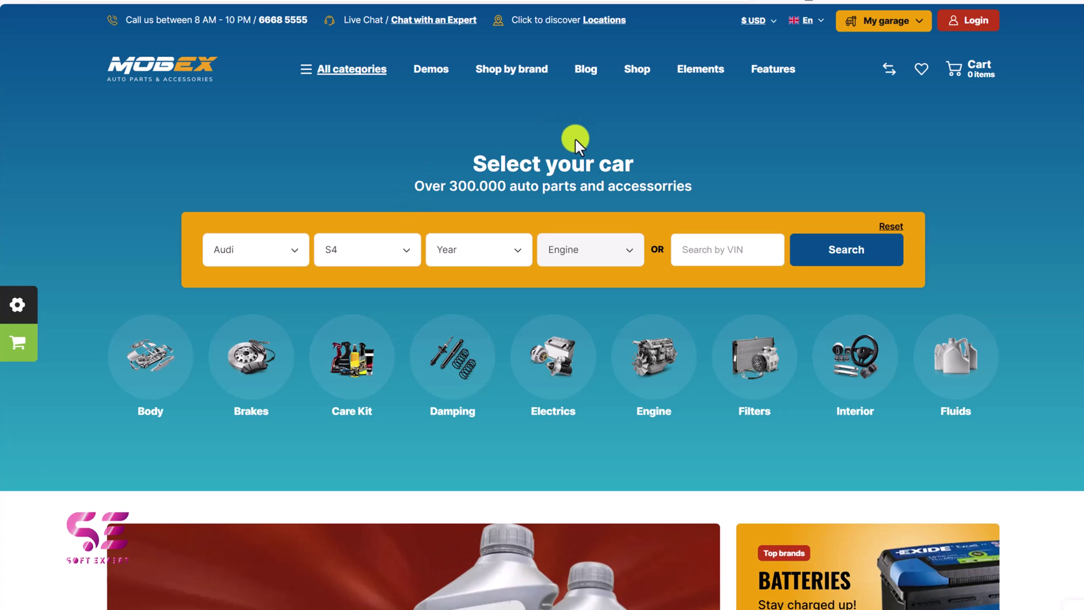
Step: Open the shop demo with full-width product rows and look through its categories, vehicle filter and product list
mouse_move(630, 79)
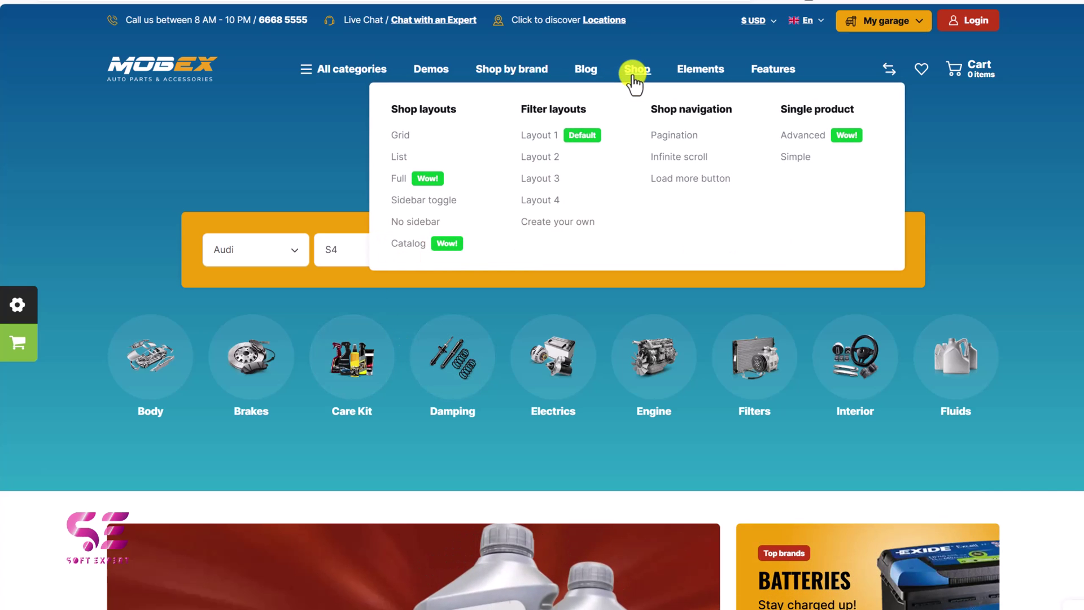
left_click(553, 129)
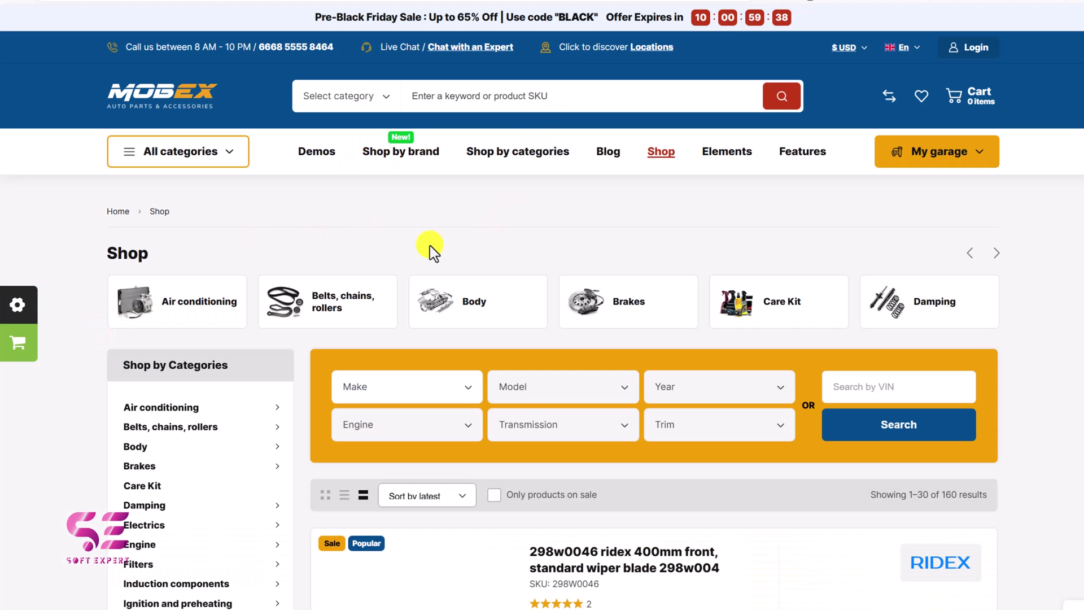
scroll(429, 245, "down", 2)
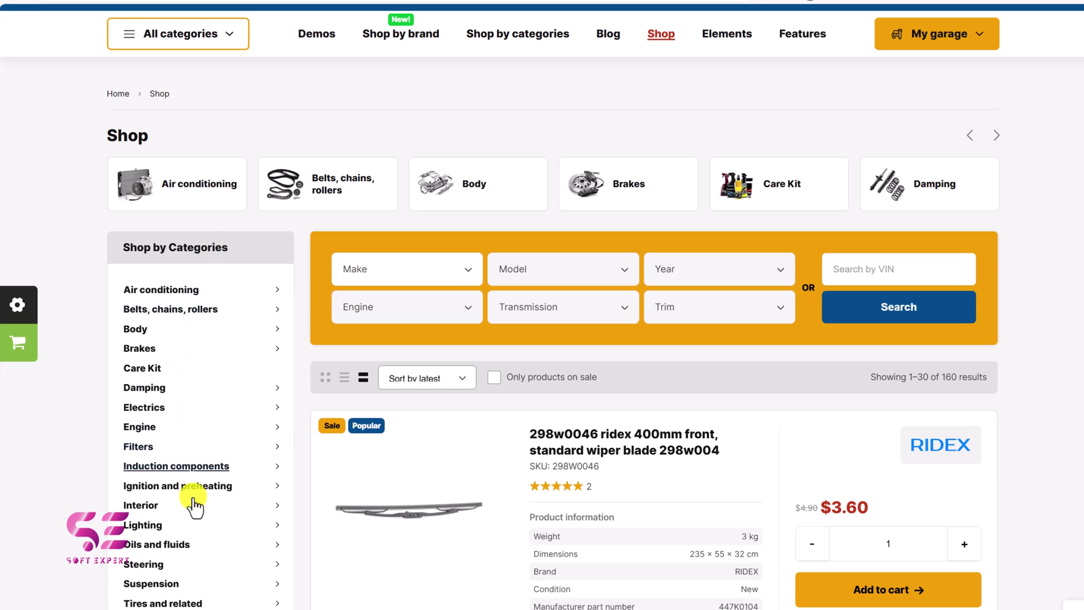
scroll(588, 309, "down", 3)
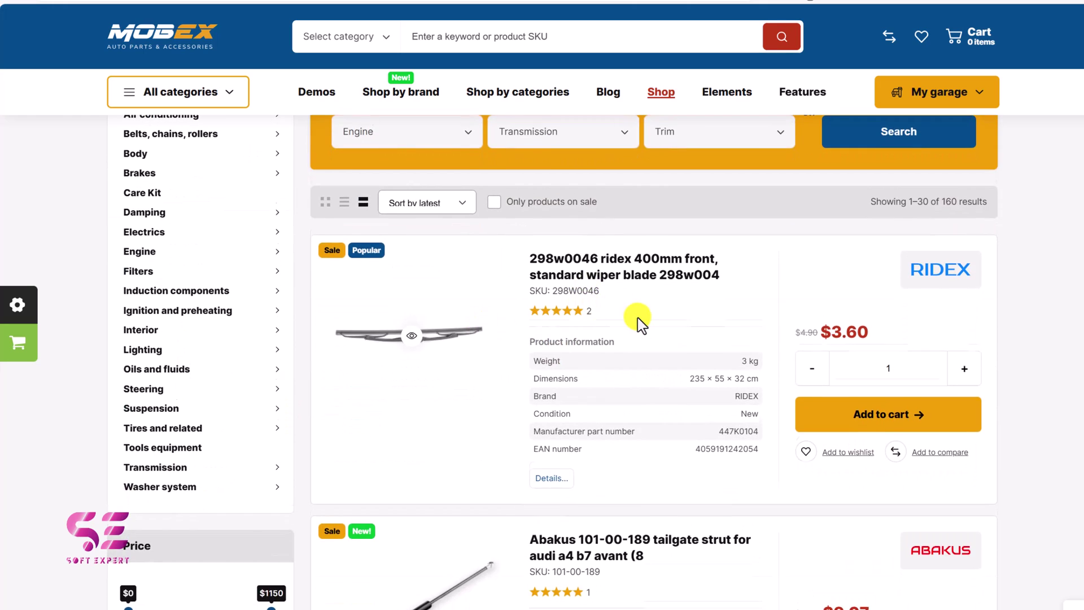
scroll(642, 323, "down", 12)
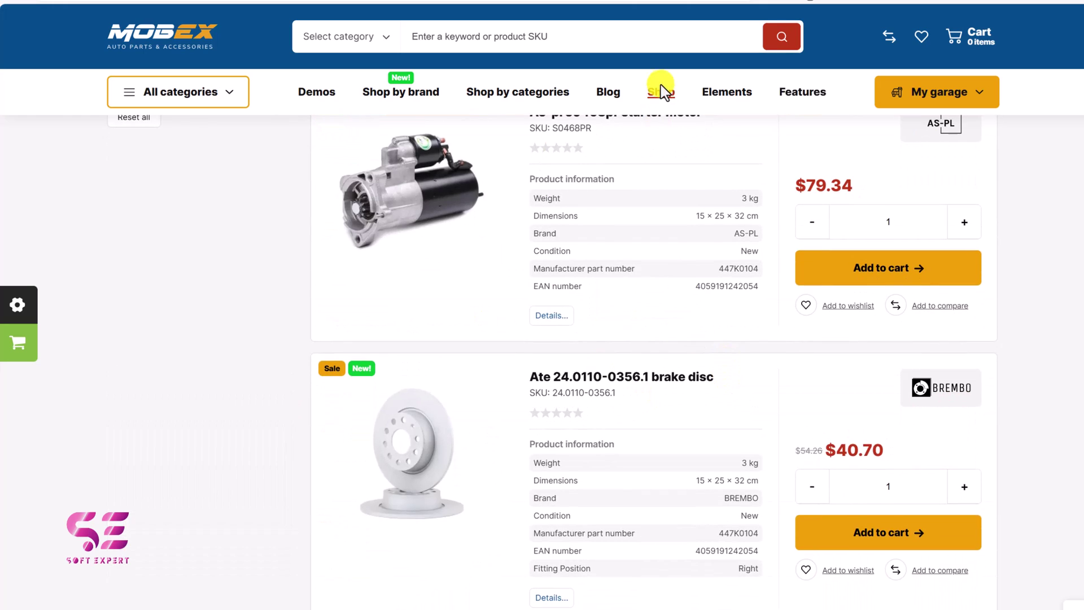
Step: Switch to the Grid shop layout and look through its product listing
mouse_move(660, 93)
left_click(424, 169)
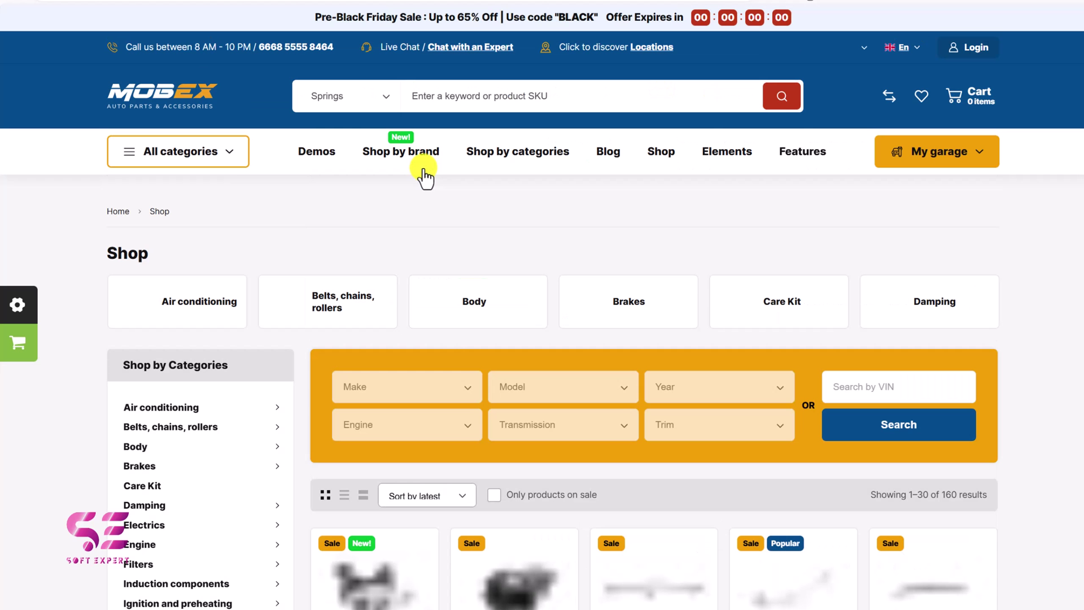
scroll(442, 358, "down", 9)
scroll(643, 379, "down", 12)
scroll(644, 379, "down", 5)
scroll(643, 380, "up", 20)
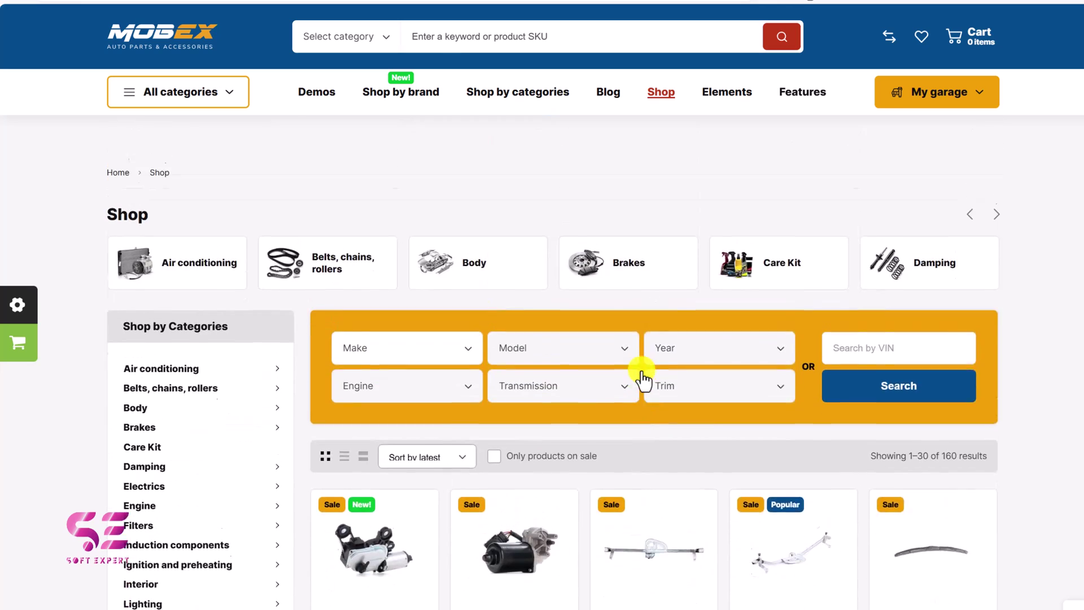
scroll(644, 380, "up", 2)
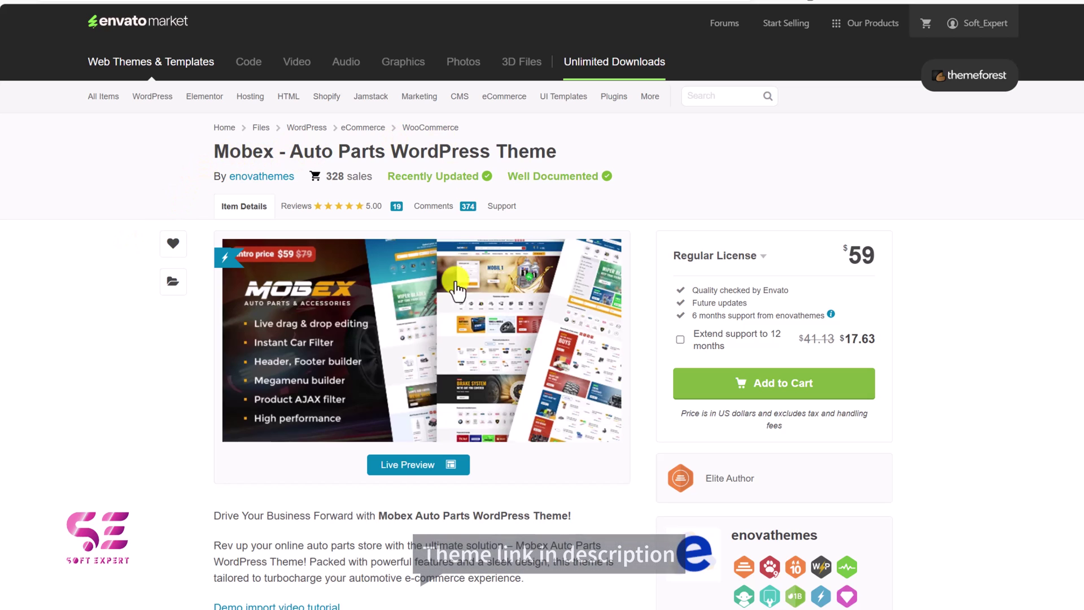
Step: Review the Mobex theme's ThemeForest page, add the theme to the cart with the Regular License, and proceed to checkout
scroll(452, 299, "down", 7)
scroll(456, 307, "down", 3)
scroll(456, 307, "up", 9)
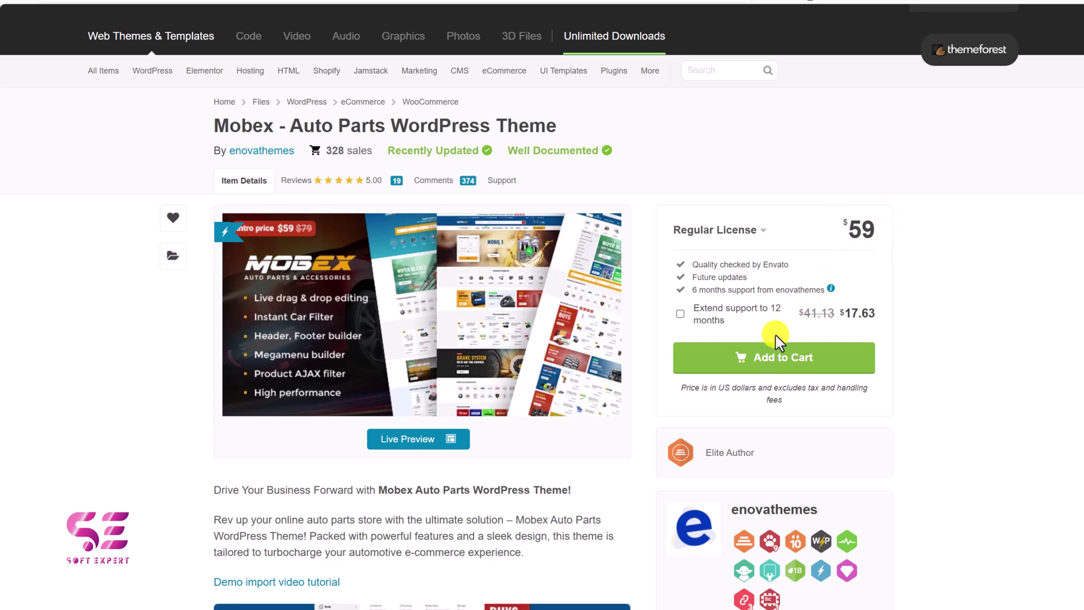
left_click(761, 367)
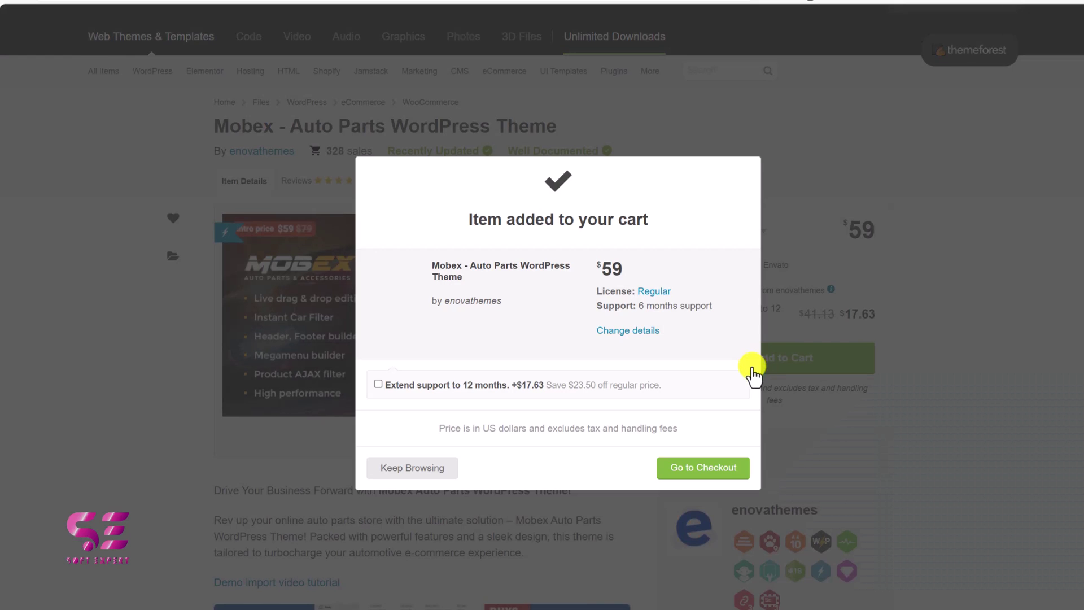
left_click(685, 468)
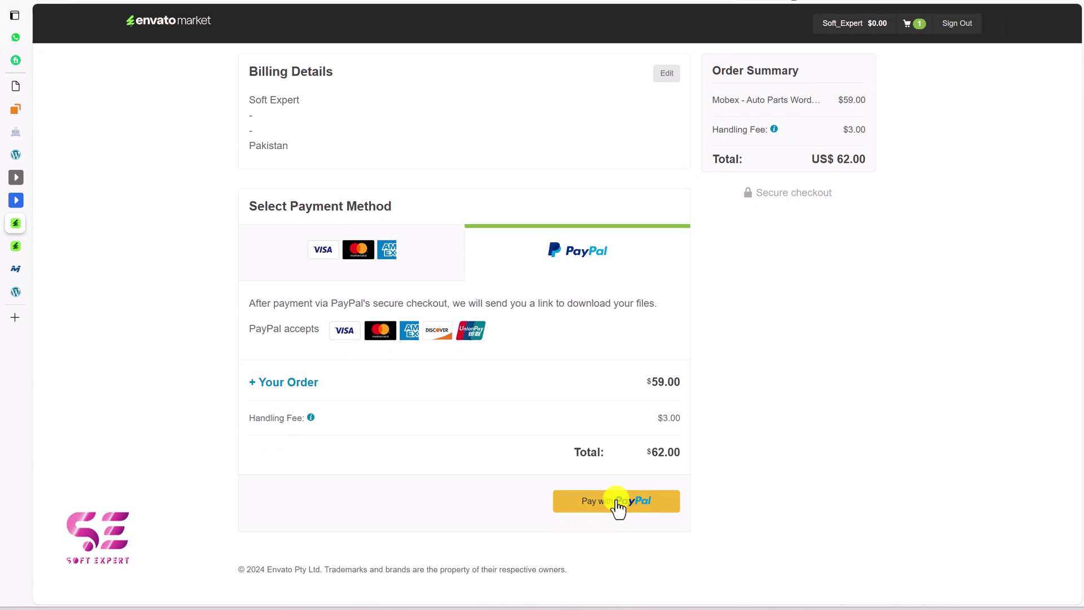
Step: Pay for the Mobex theme with PayPal using the saved account login, and open the downloads page
left_click(618, 504)
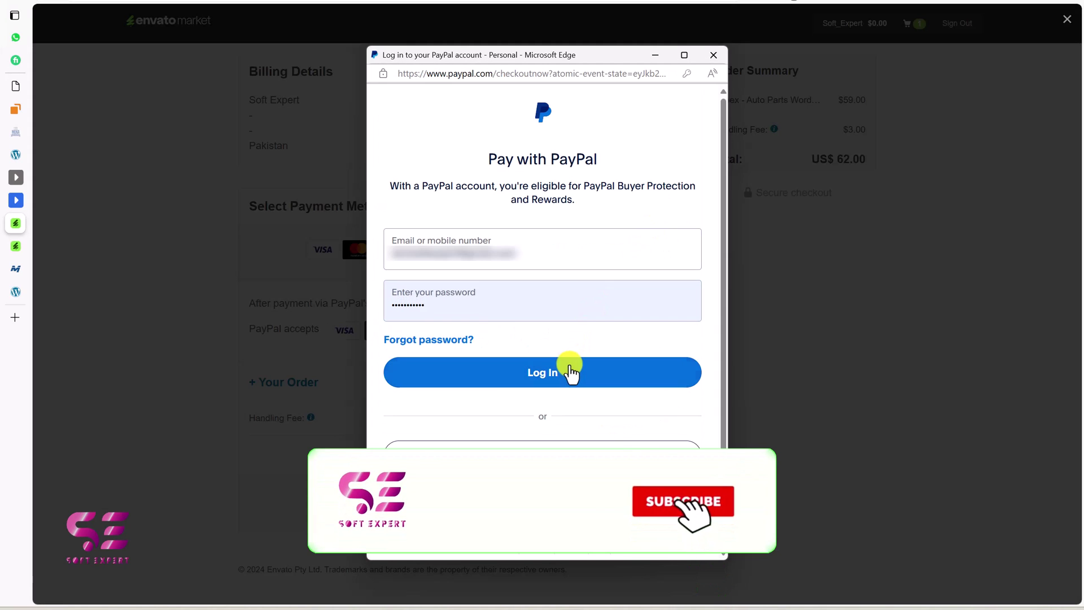
left_click(570, 368)
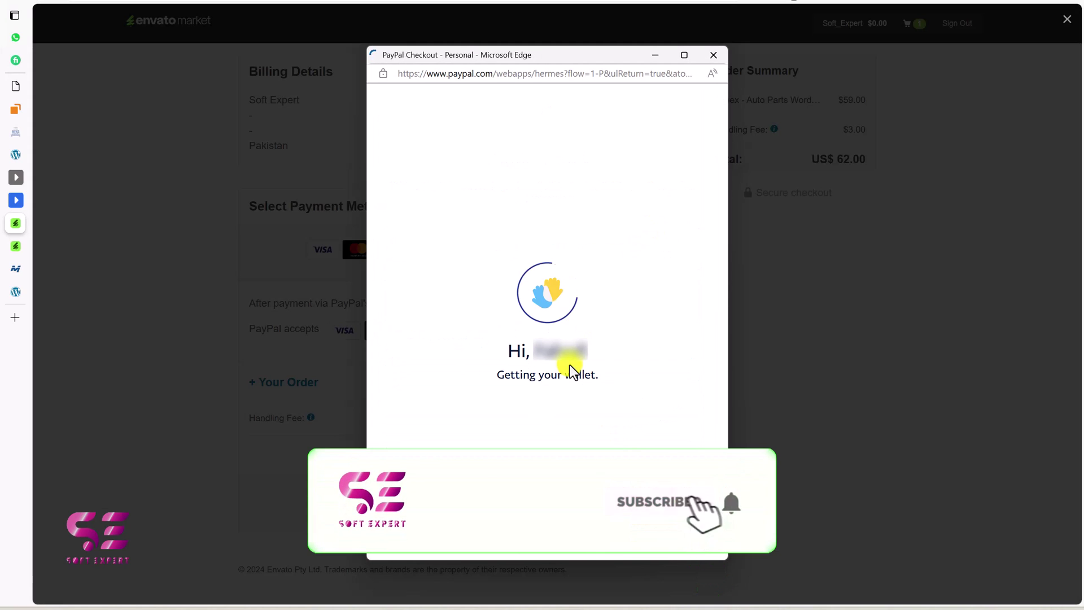
left_click(524, 355)
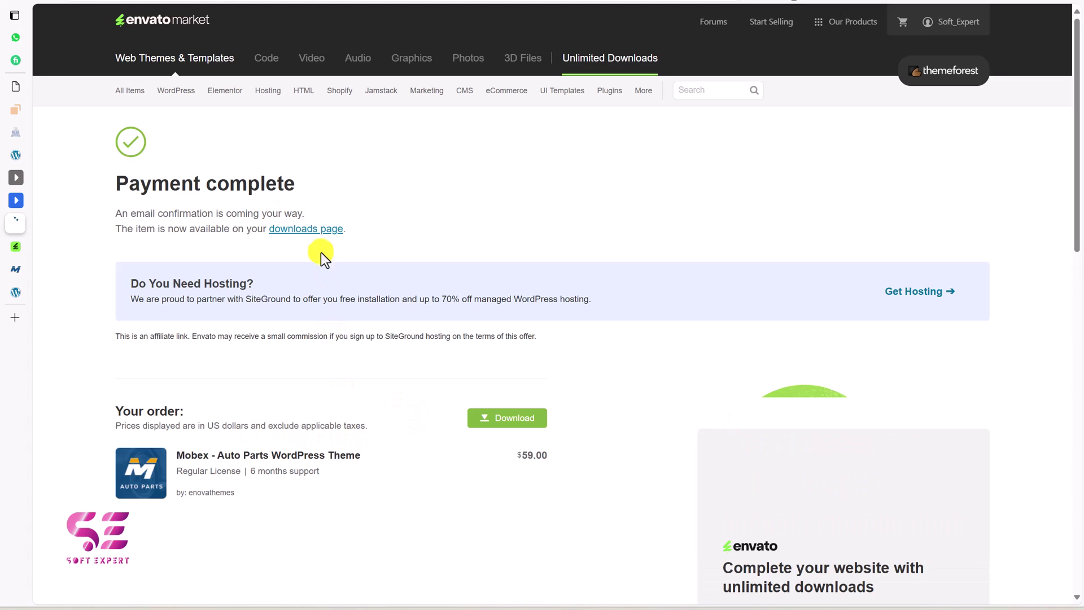
left_click(314, 231)
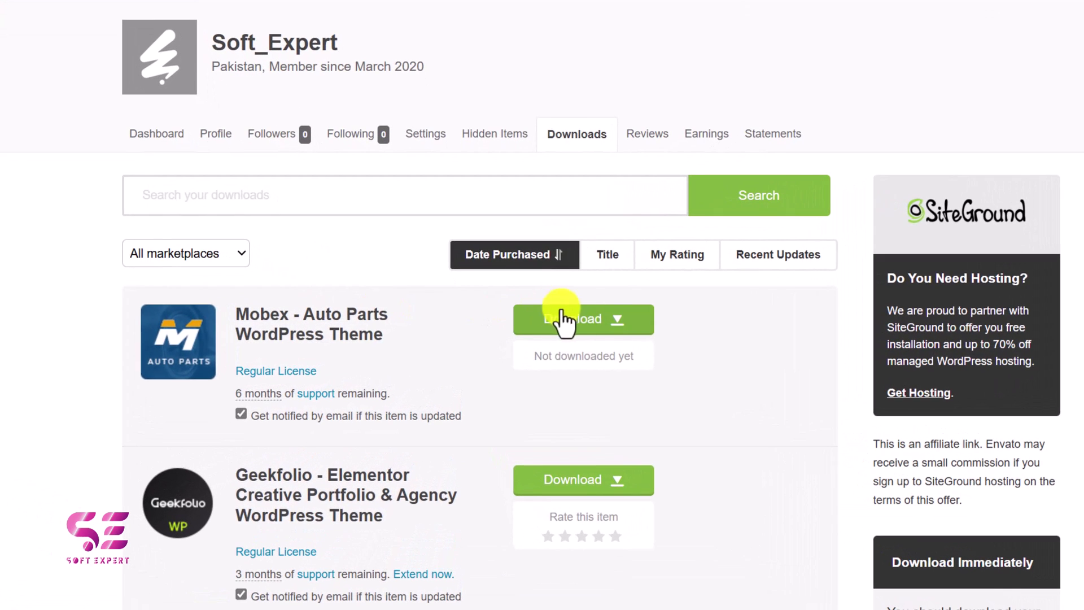
Step: Download the Mobex theme's installable WordPress file and its license certificate and purchase code as a PDF
left_click(624, 319)
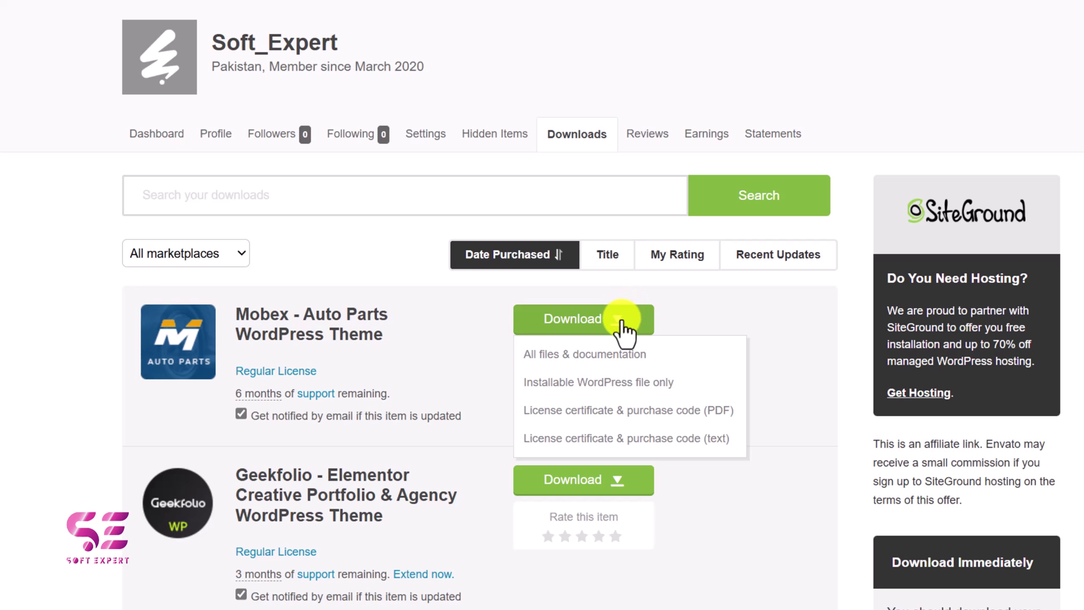
left_click(619, 384)
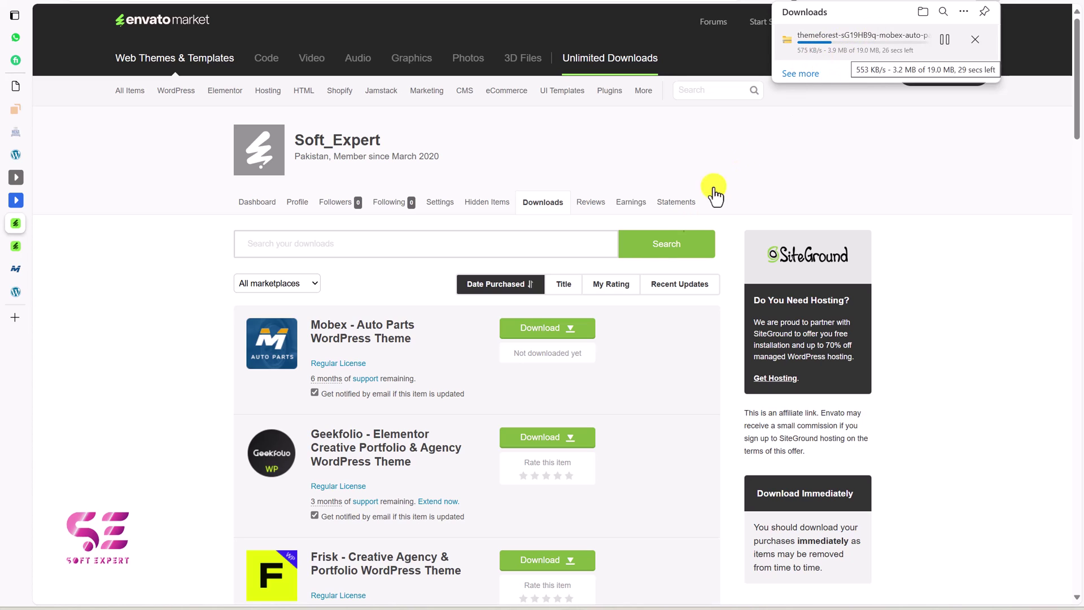
left_click(542, 328)
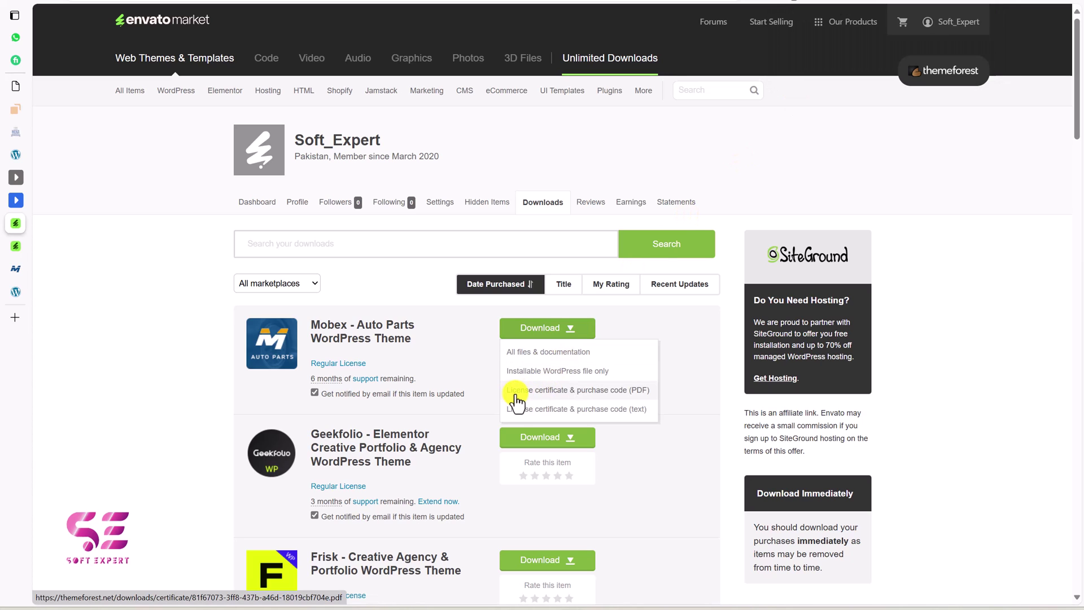
left_click(548, 391)
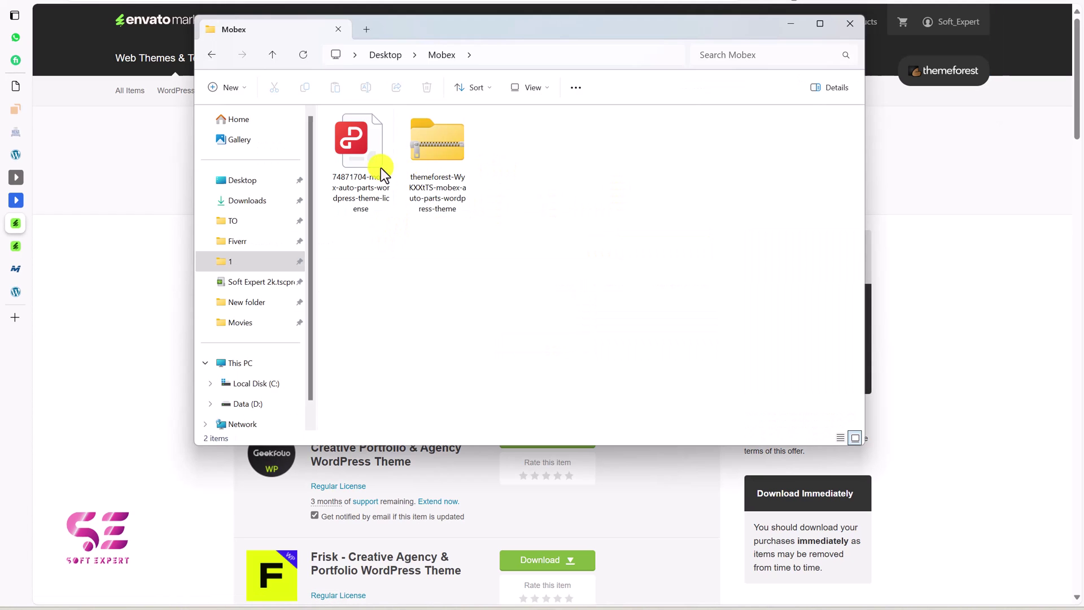
Step: Extract the downloaded Mobex theme archive in the Mobex folder and locate the mobex zip among the extracted files
right_click(446, 137)
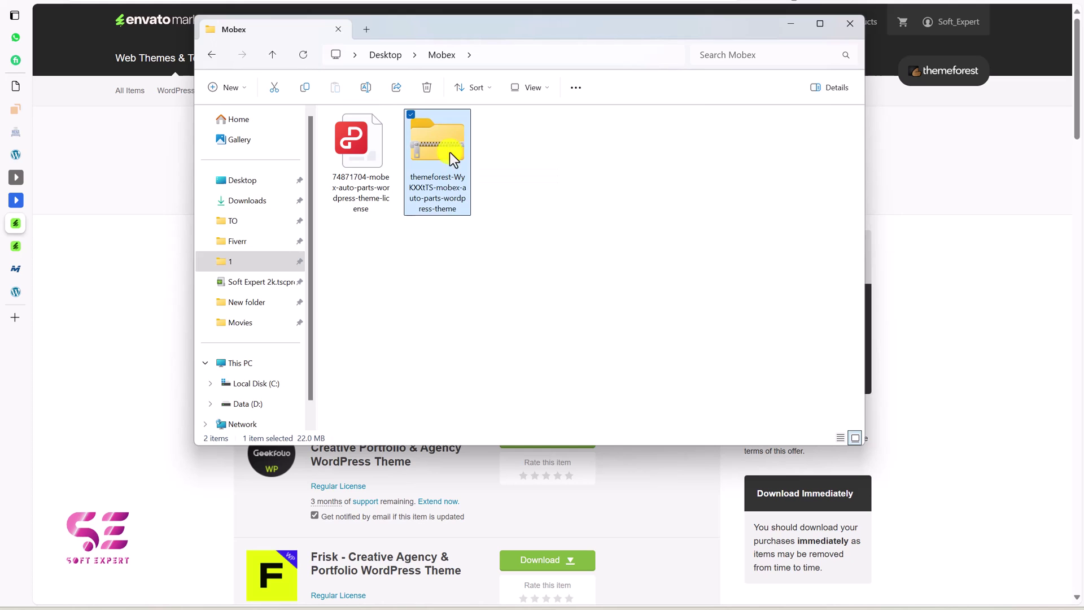
left_click(479, 279)
left_click(635, 422)
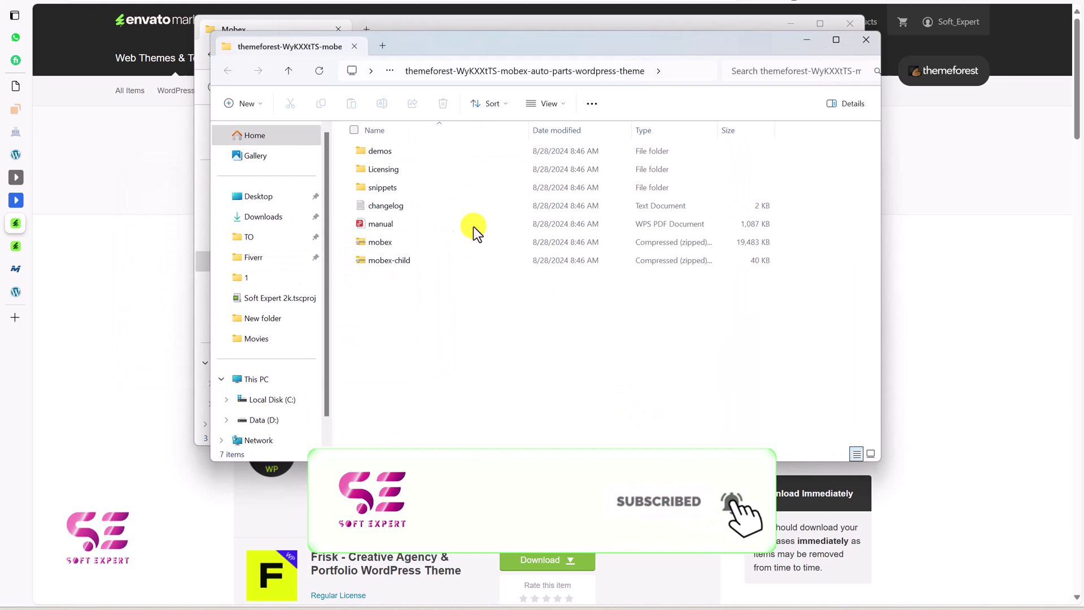
left_click_drag(445, 43, 689, 112)
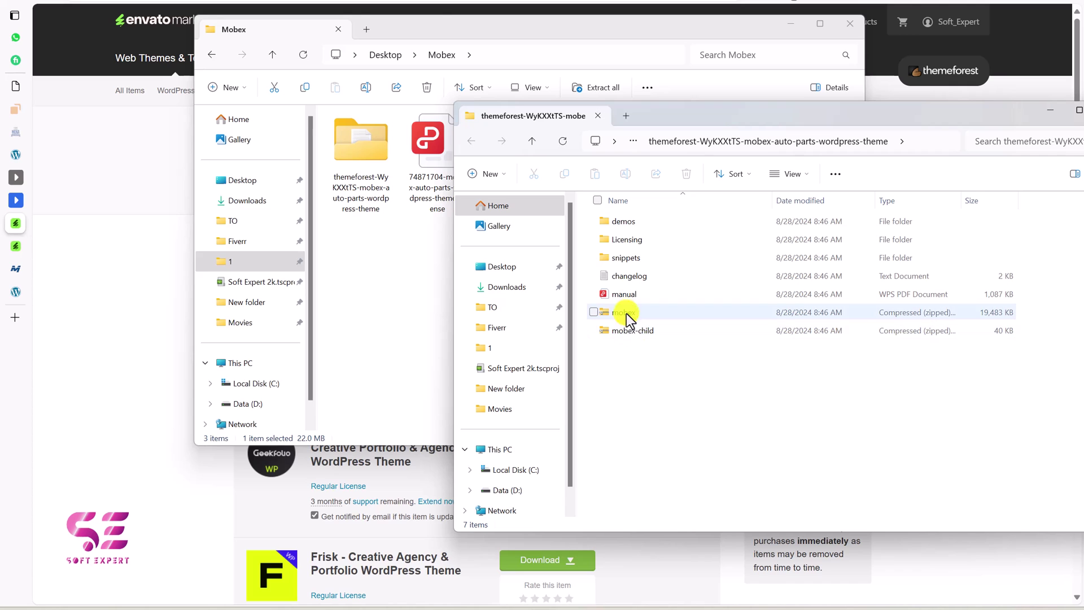
left_click(624, 313)
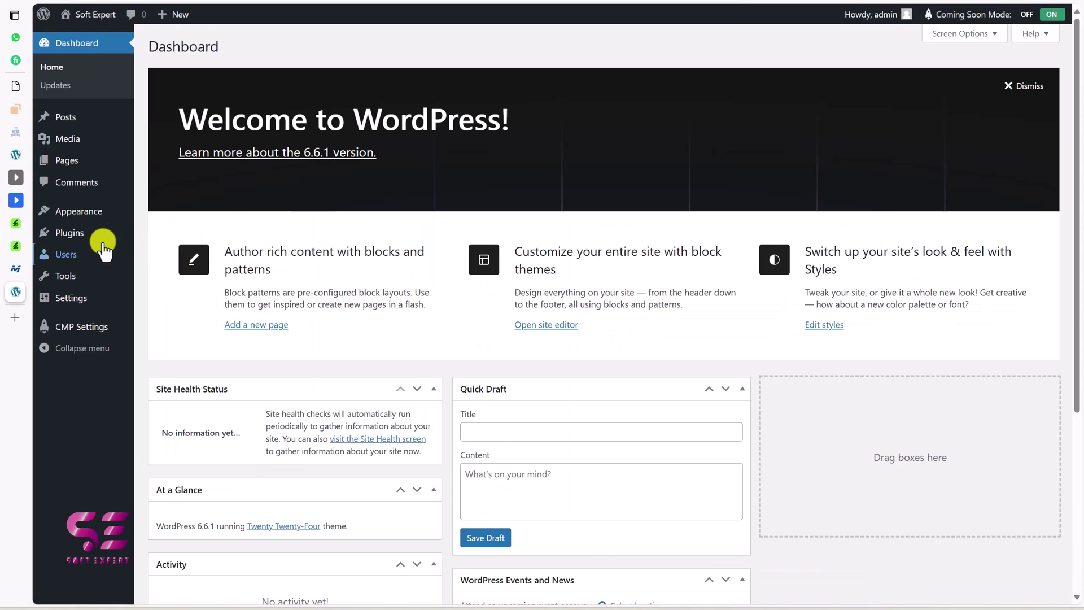
Step: Upload mobex.zip as a new theme in the WordPress dashboard and install it
mouse_move(97, 212)
left_click(142, 213)
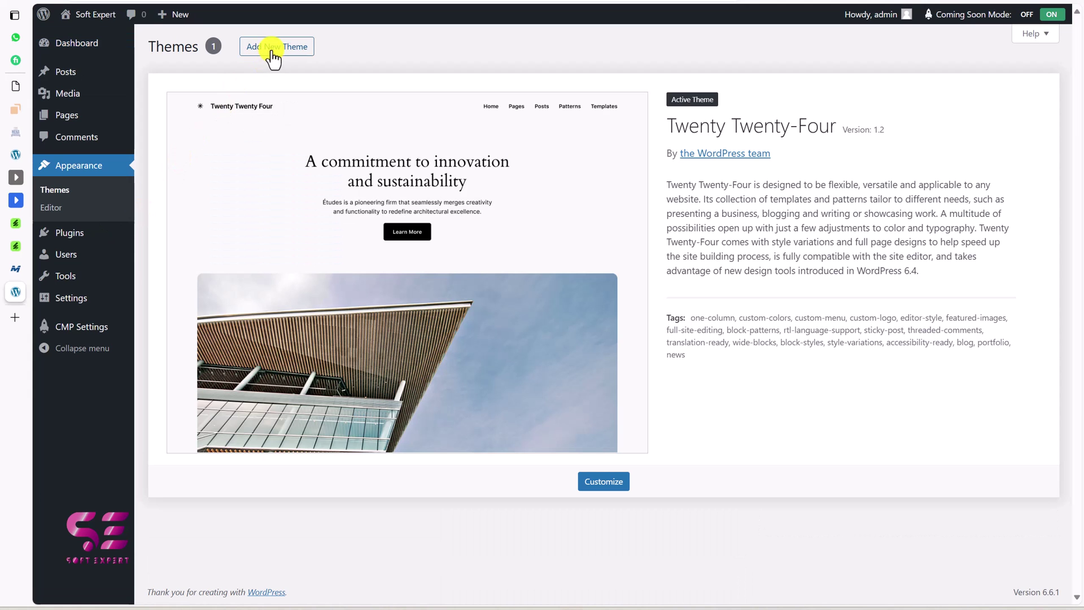
left_click(272, 52)
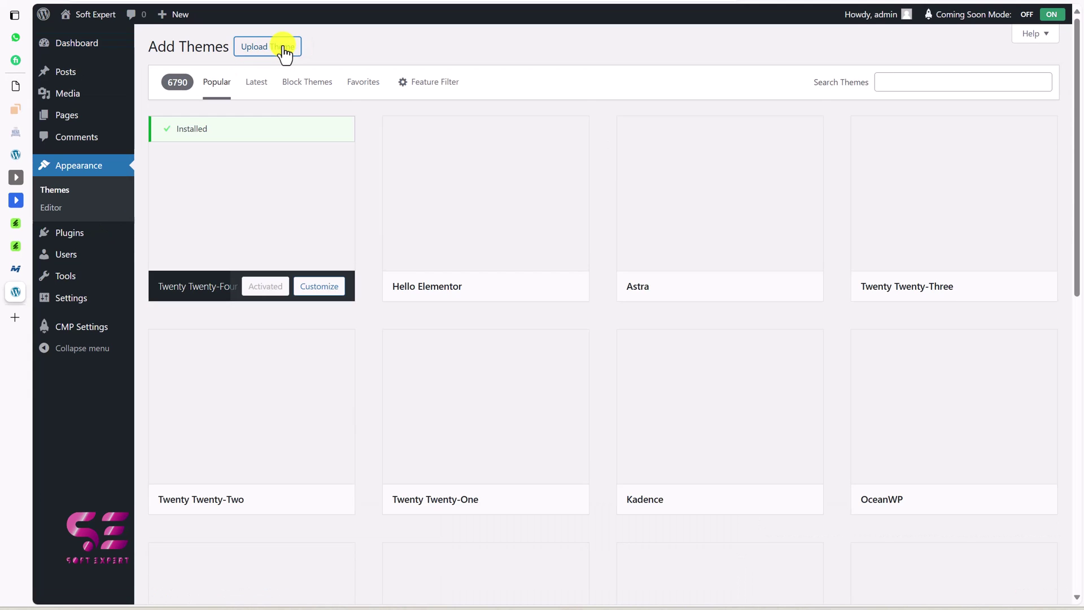
left_click(281, 45)
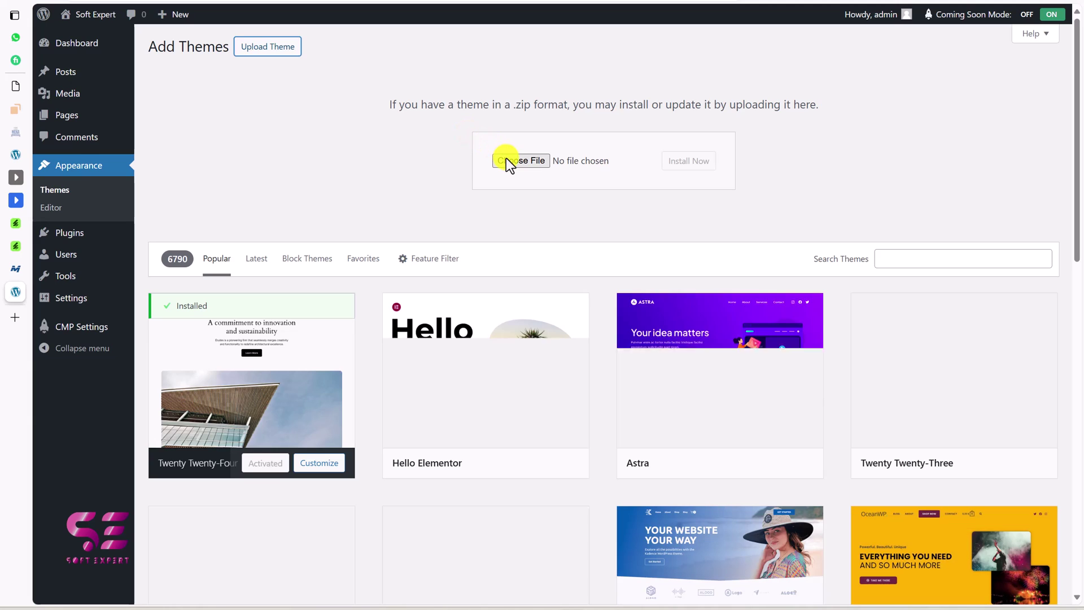
left_click(506, 160)
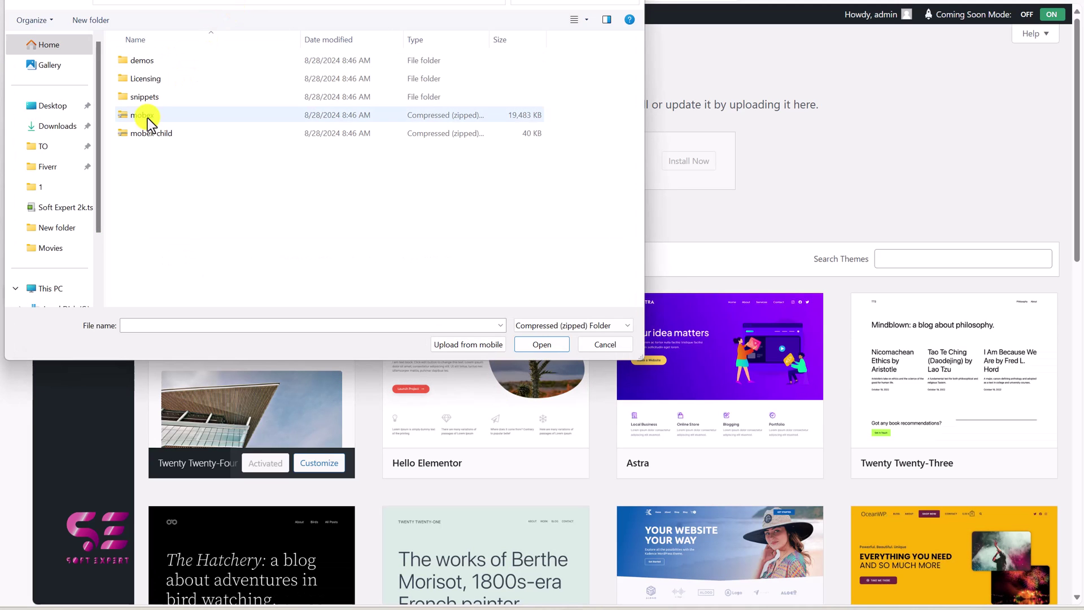
double_click(137, 120)
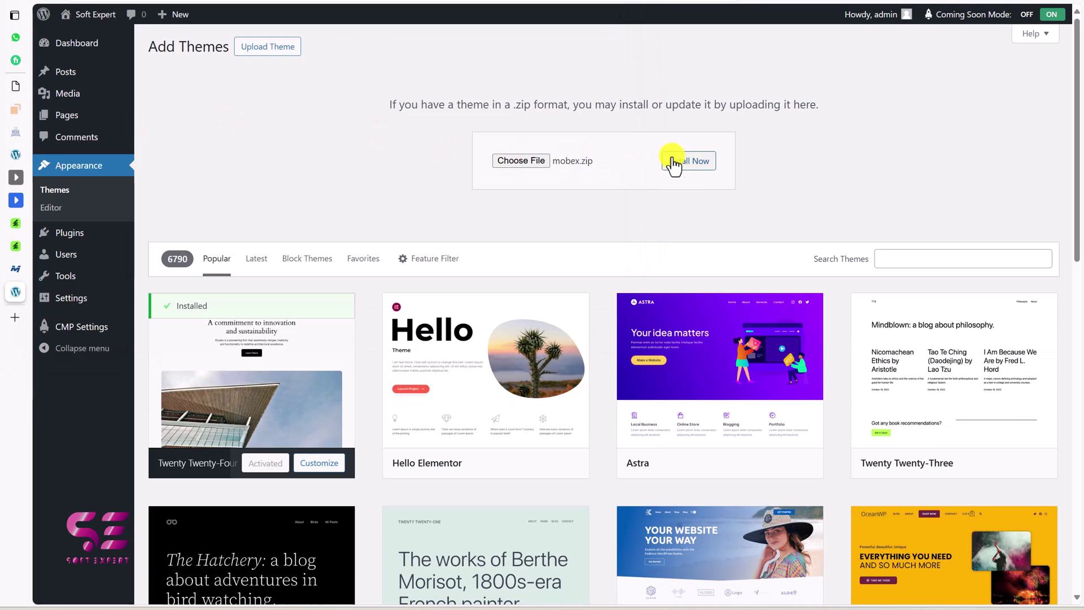
left_click(673, 163)
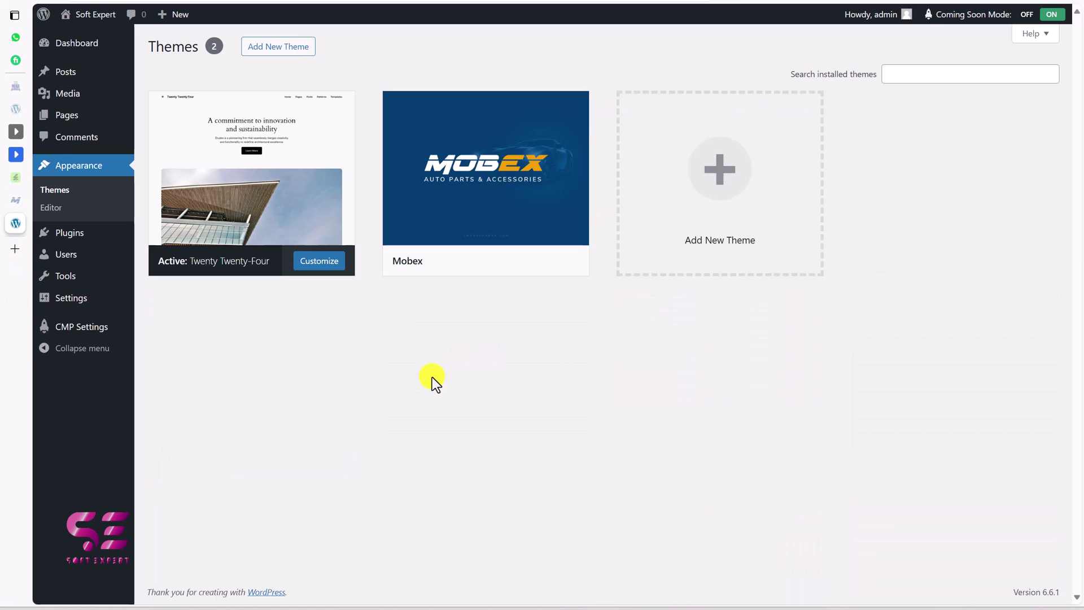
Step: Upload and install mobex-child.zip as a new theme, and activate the Mobex Child theme
mouse_move(501, 186)
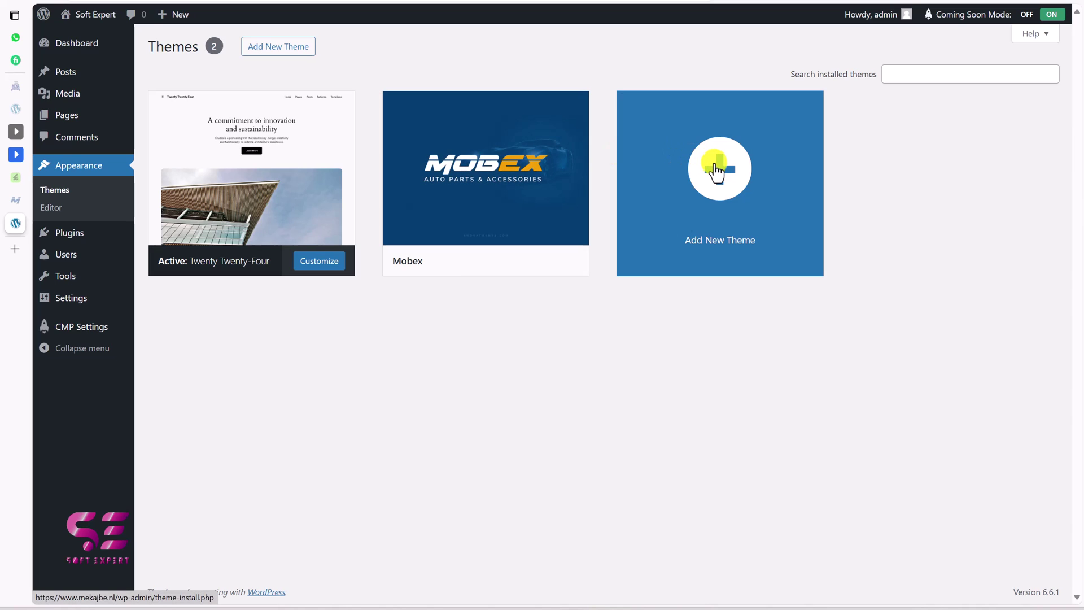
left_click(291, 50)
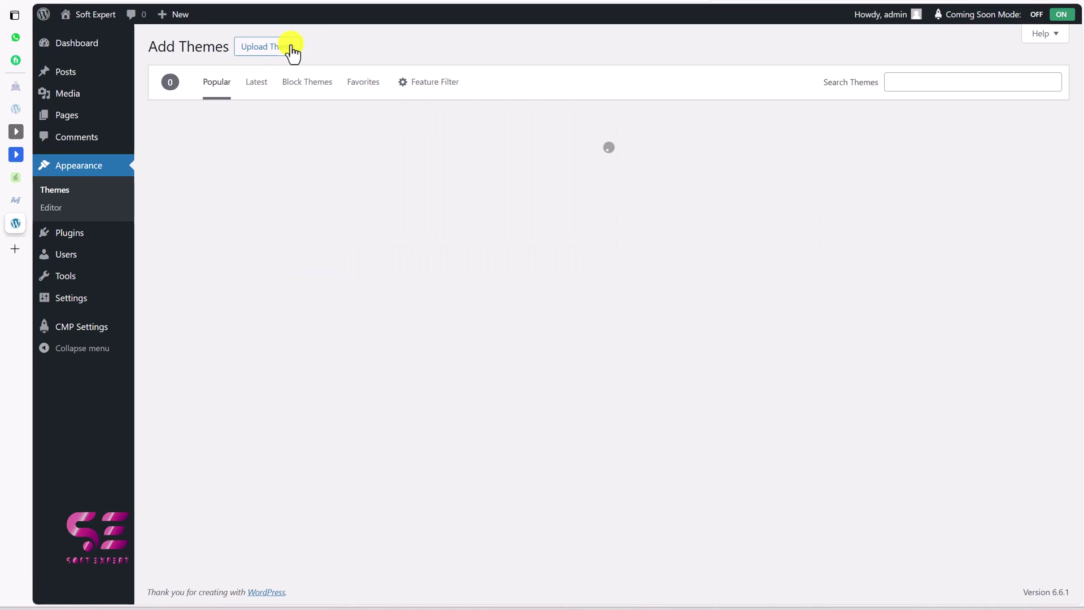
left_click(292, 50)
left_click(545, 164)
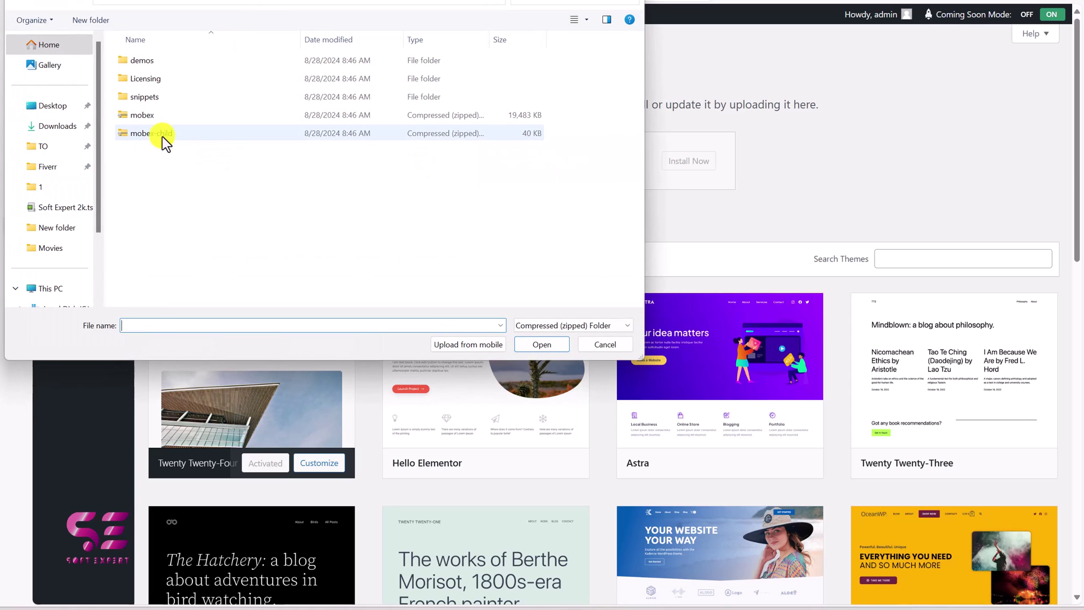
left_click(169, 135)
left_click(525, 345)
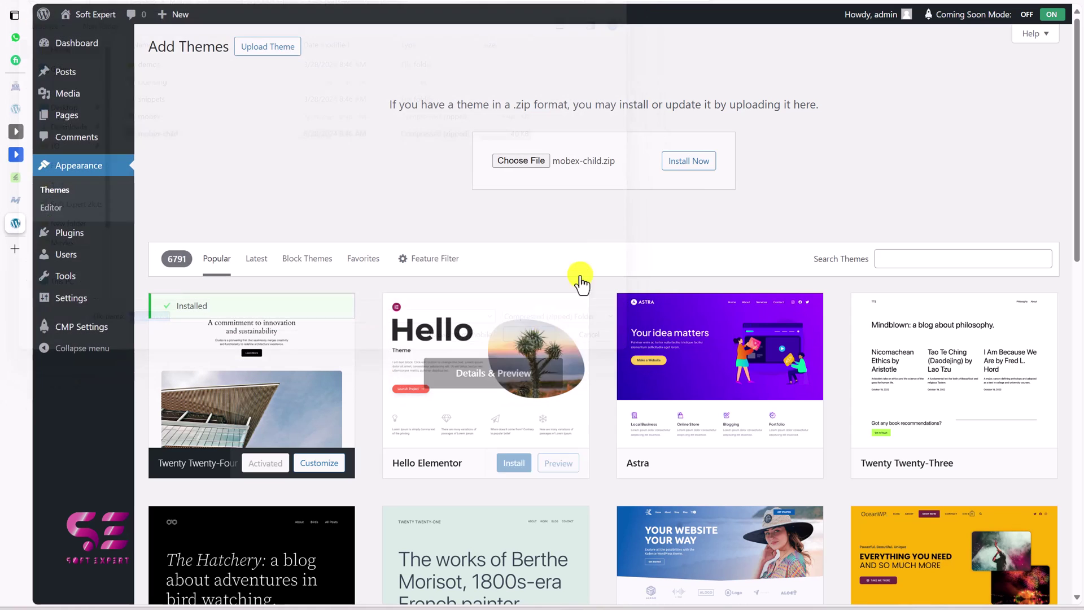
left_click(690, 162)
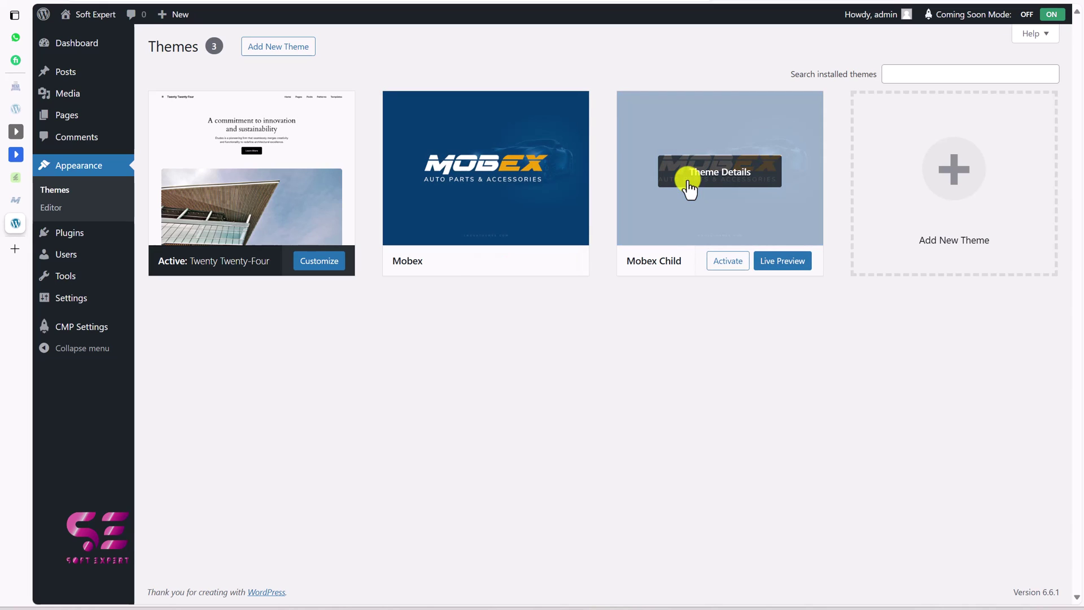
left_click(727, 261)
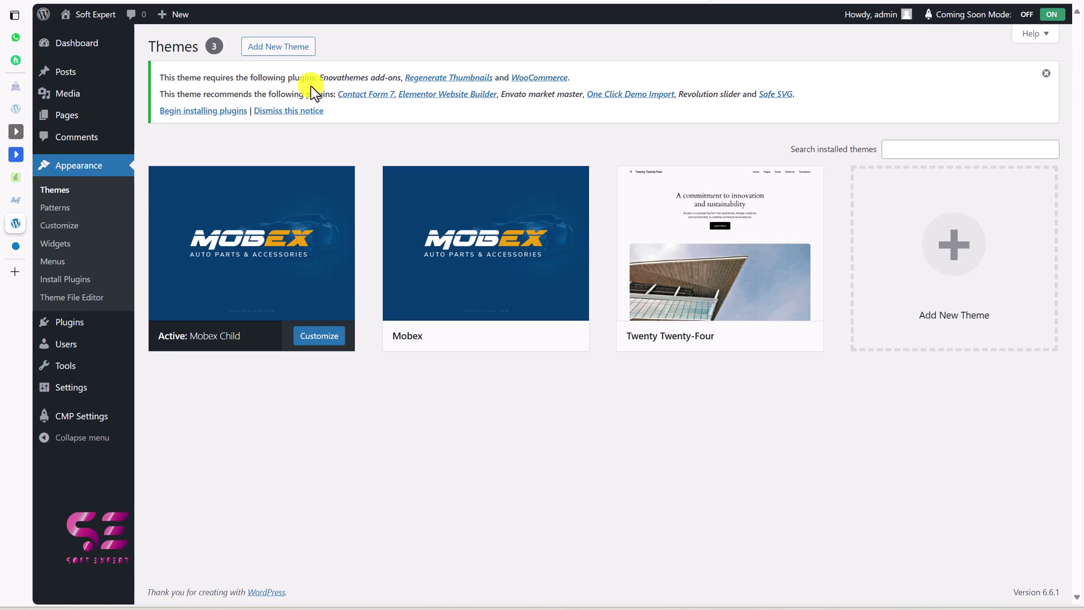
Step: Install all the plugins the Mobex theme requires and recommends in one bulk action
left_click(197, 116)
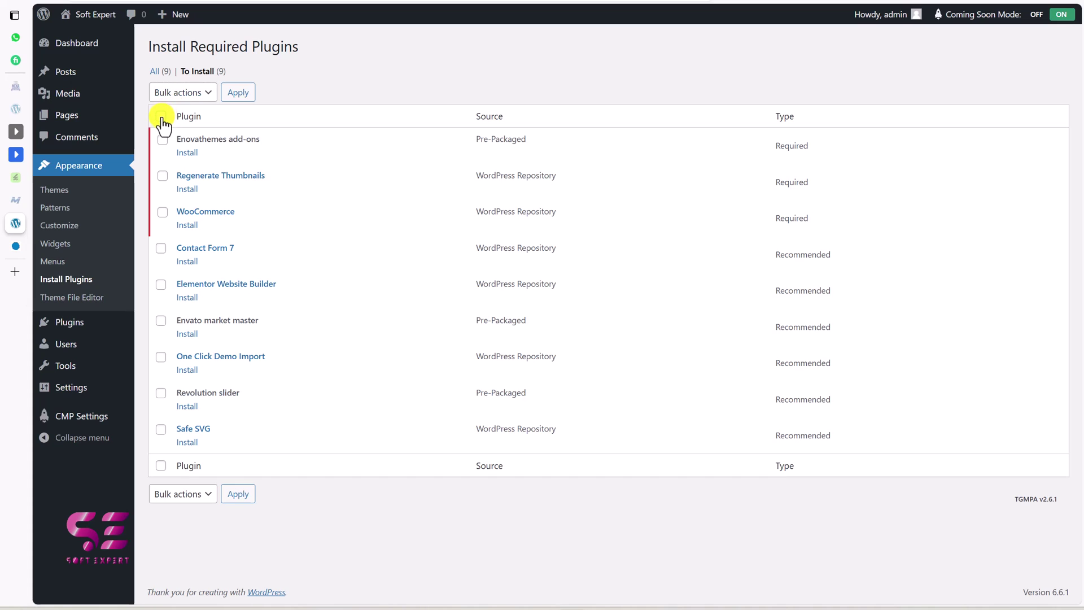
left_click(185, 100)
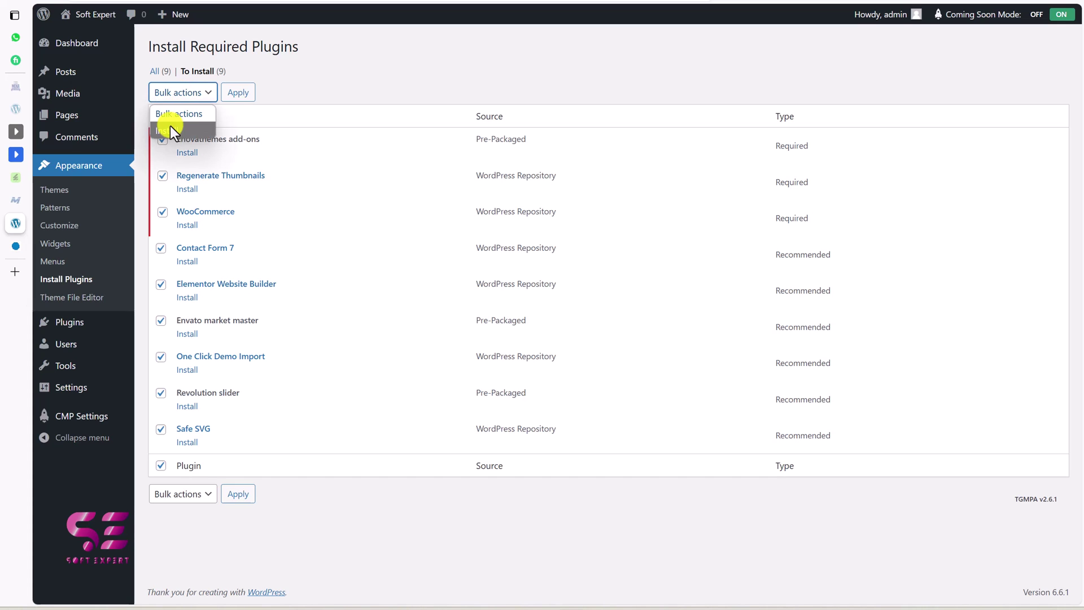
left_click(171, 125)
left_click(236, 100)
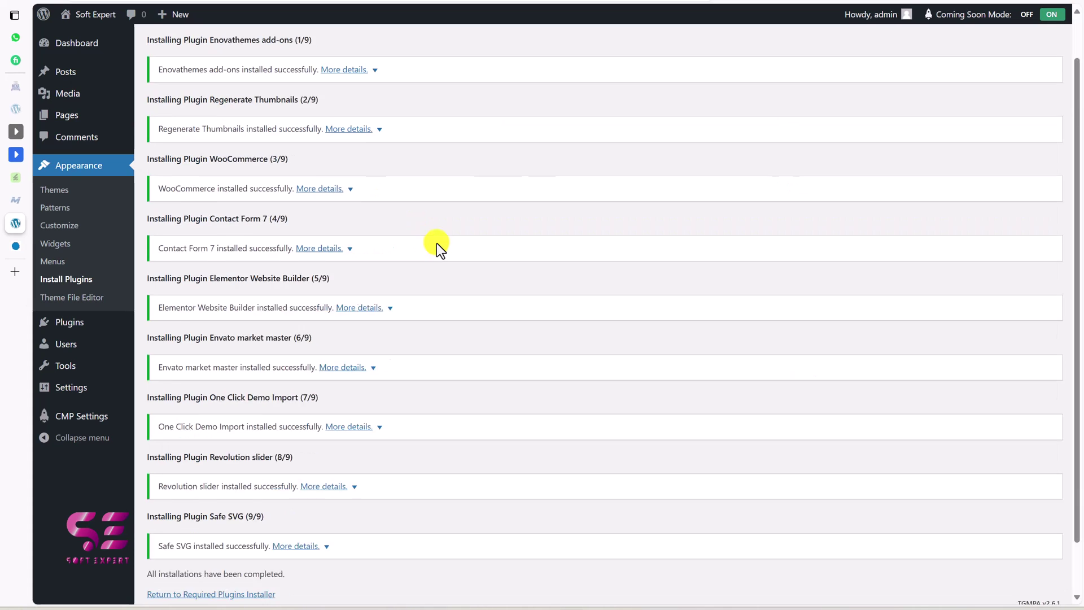
Step: Bulk-activate all the installed theme plugins and return to the dashboard, closing the Elementor account setup
scroll(435, 245, "down", 1)
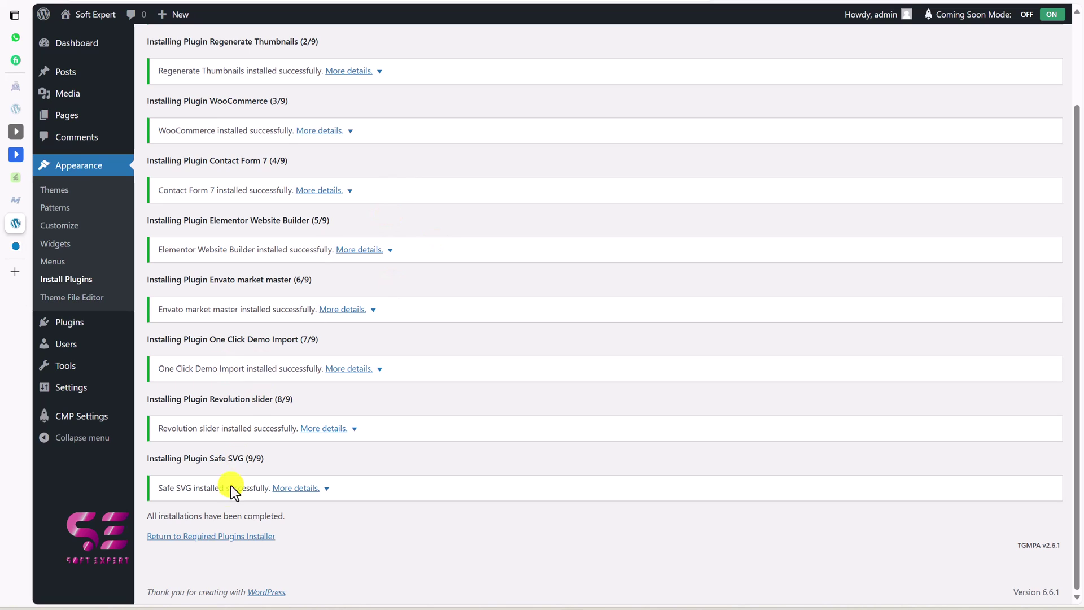
left_click(208, 537)
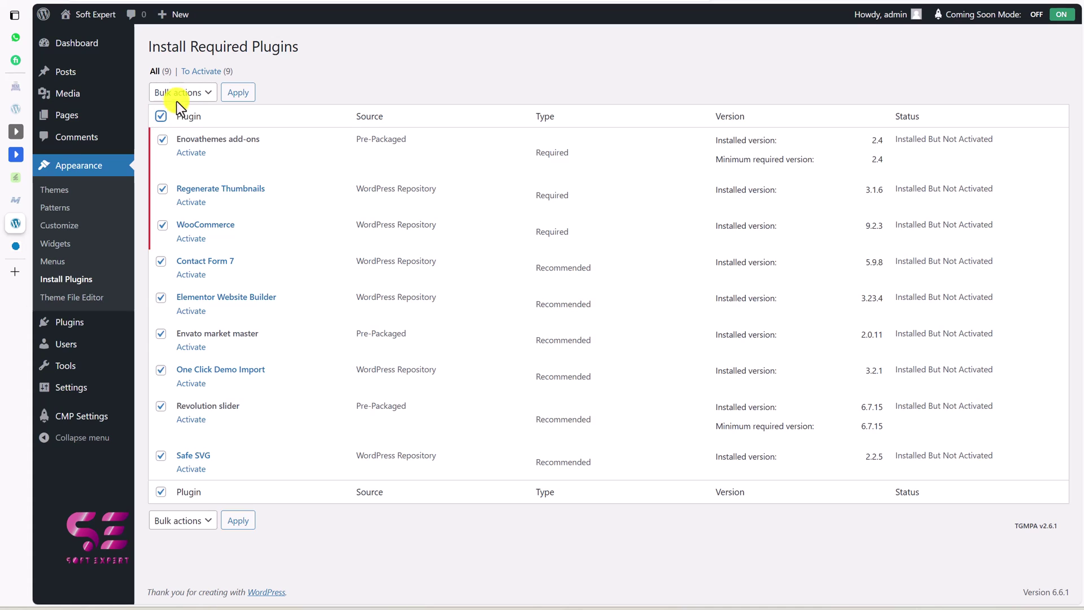
left_click(177, 96)
left_click(171, 163)
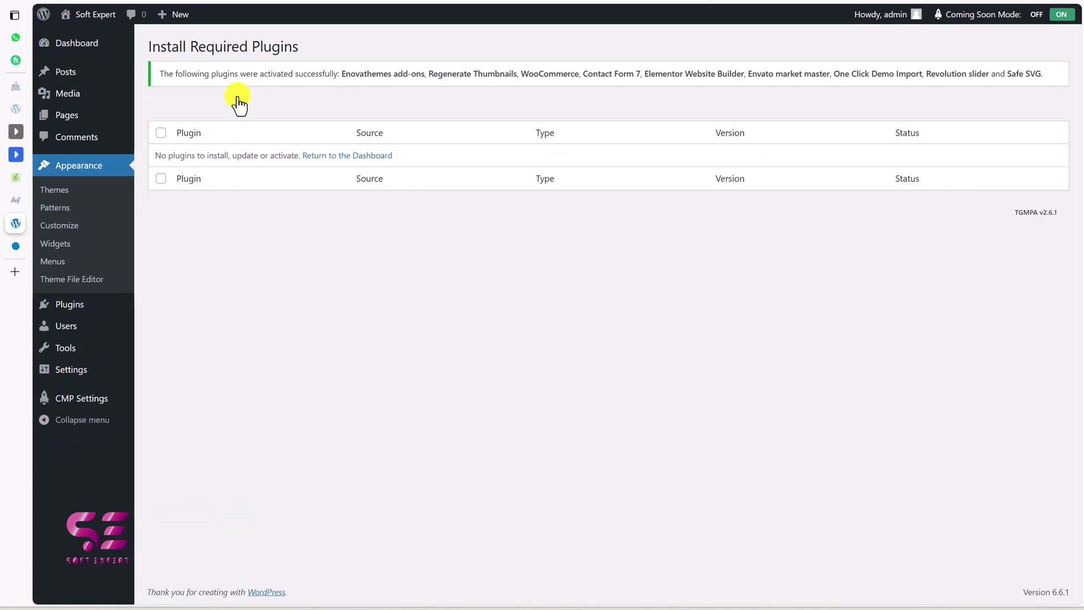
left_click(329, 161)
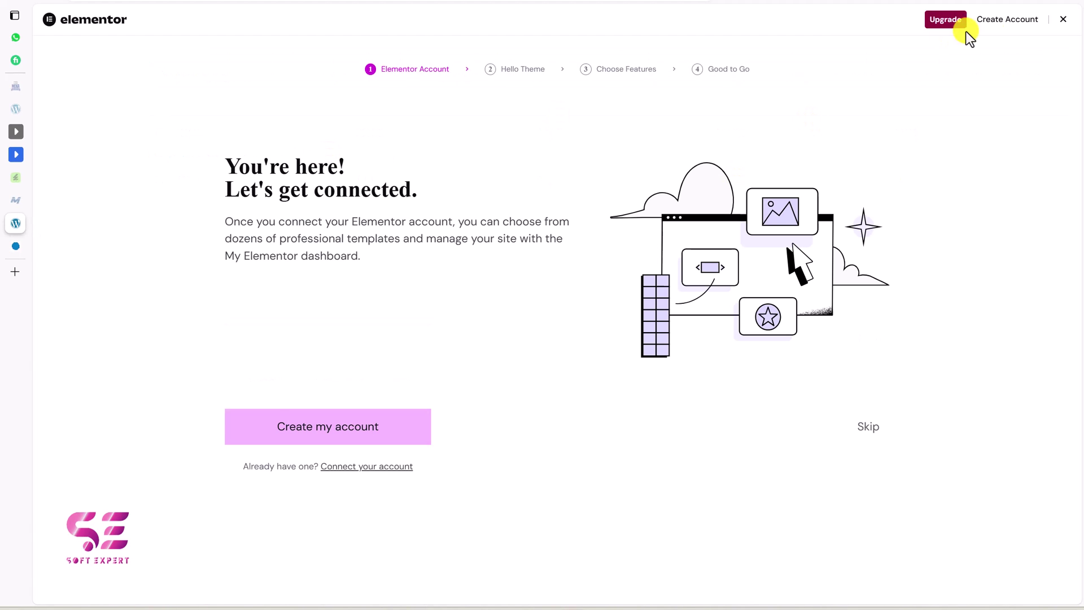
left_click(1057, 20)
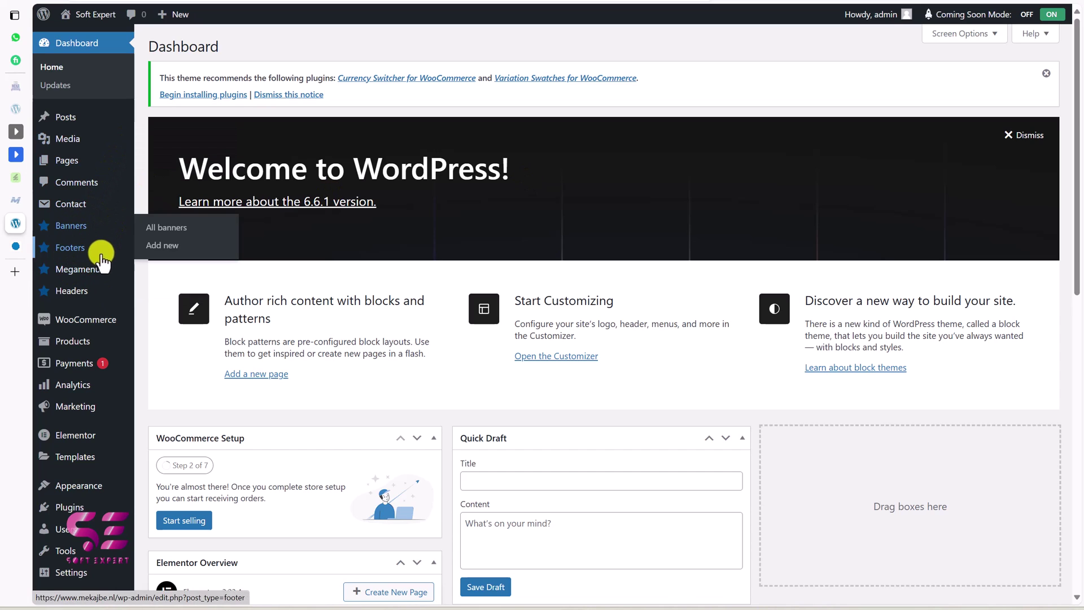
Step: Look through the extended admin menu and open the site's front end in a new tab
scroll(82, 347, "down", 5)
scroll(84, 350, "up", 5)
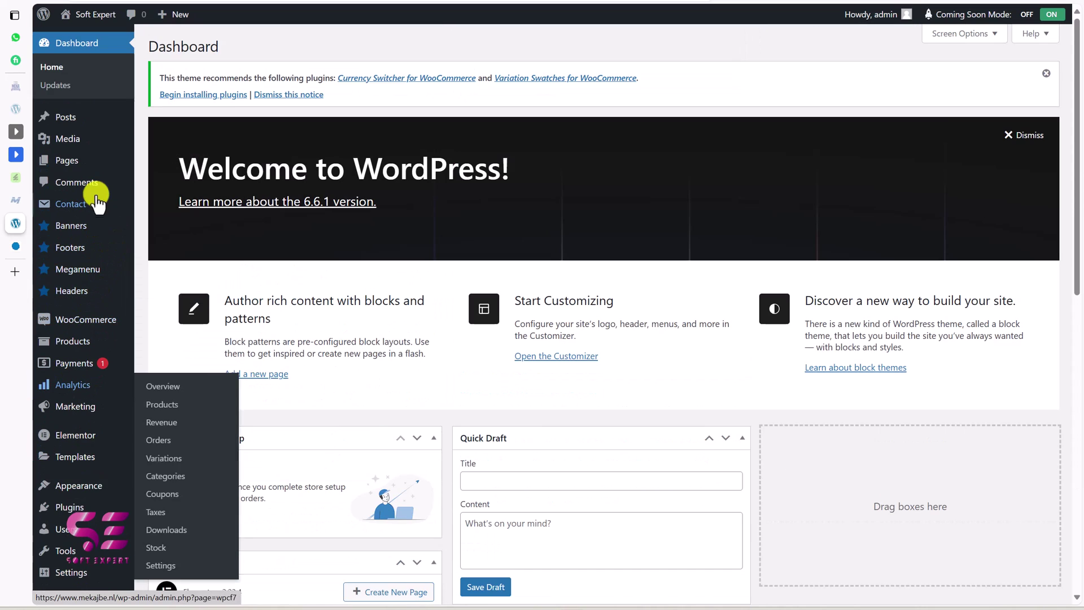
right_click(100, 16)
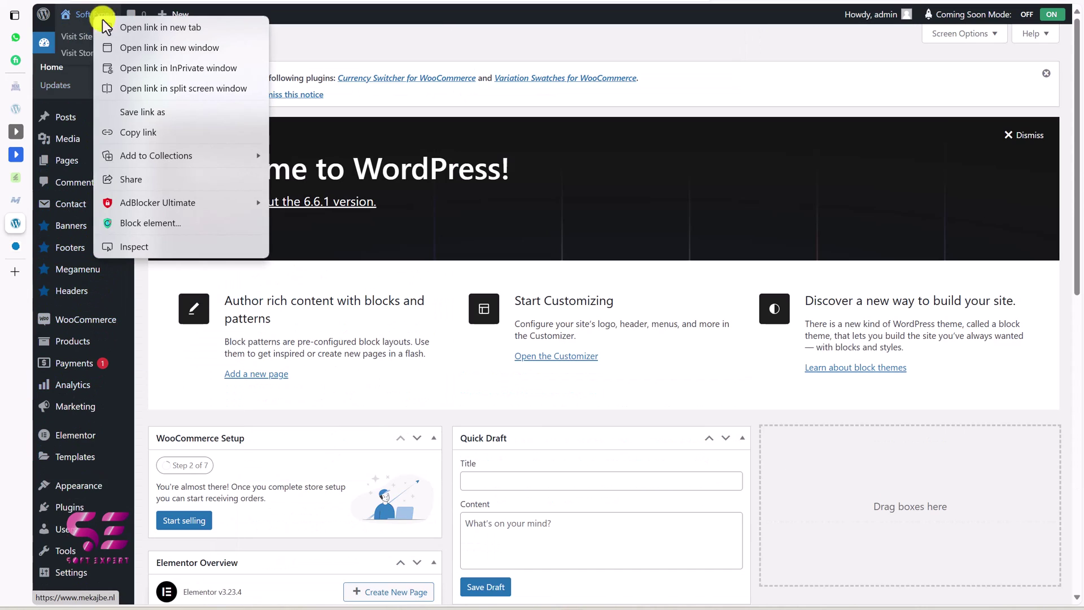
left_click(117, 25)
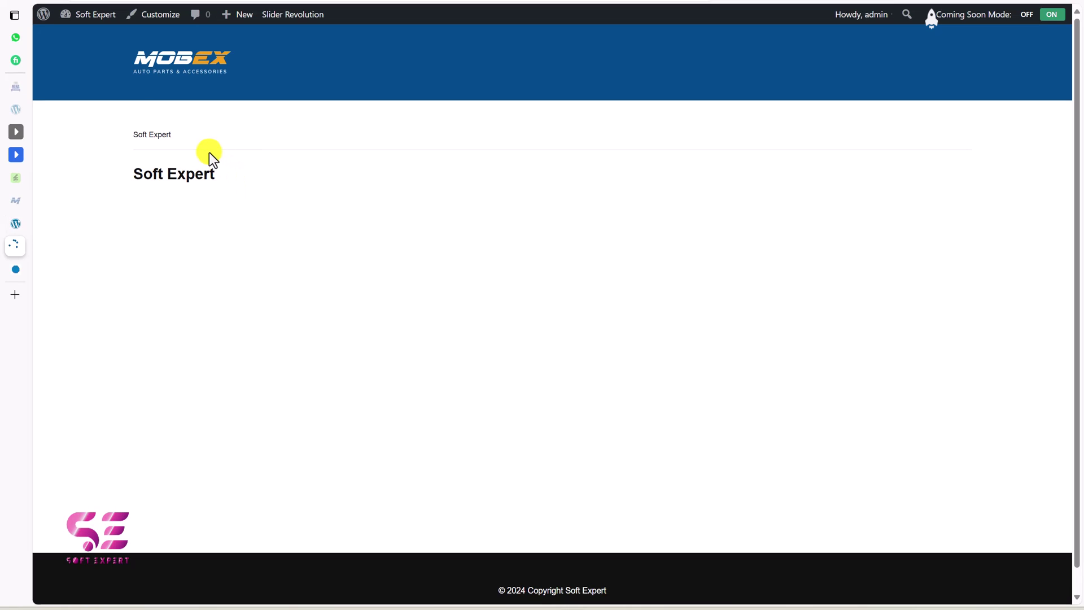
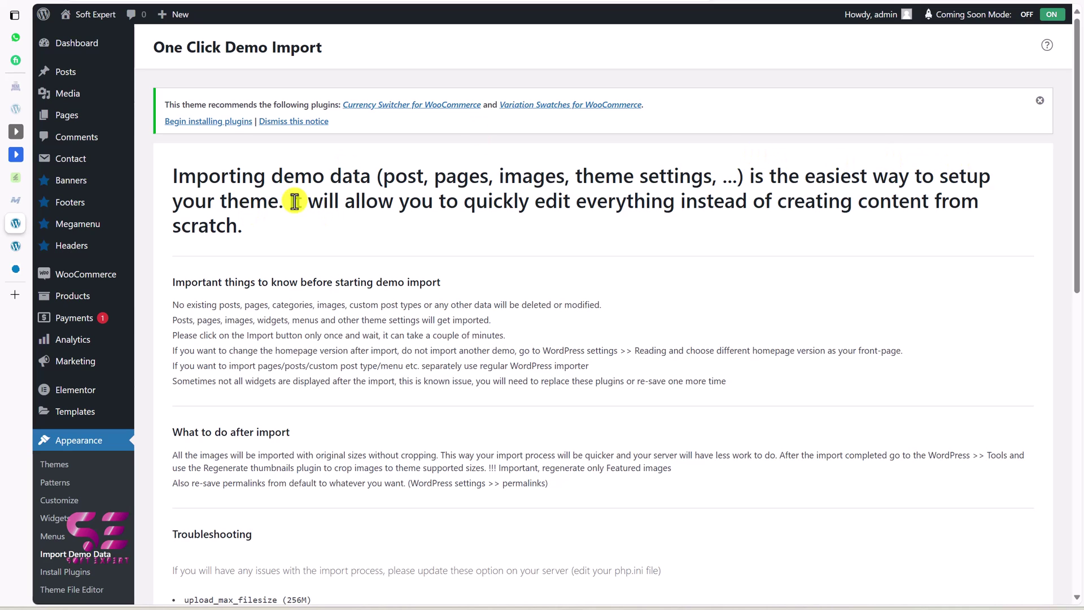
Step: Install the recommended Currency Switcher for WooCommerce and Variation Swatches for WooCommerce plugins in one bulk action
left_click(208, 121)
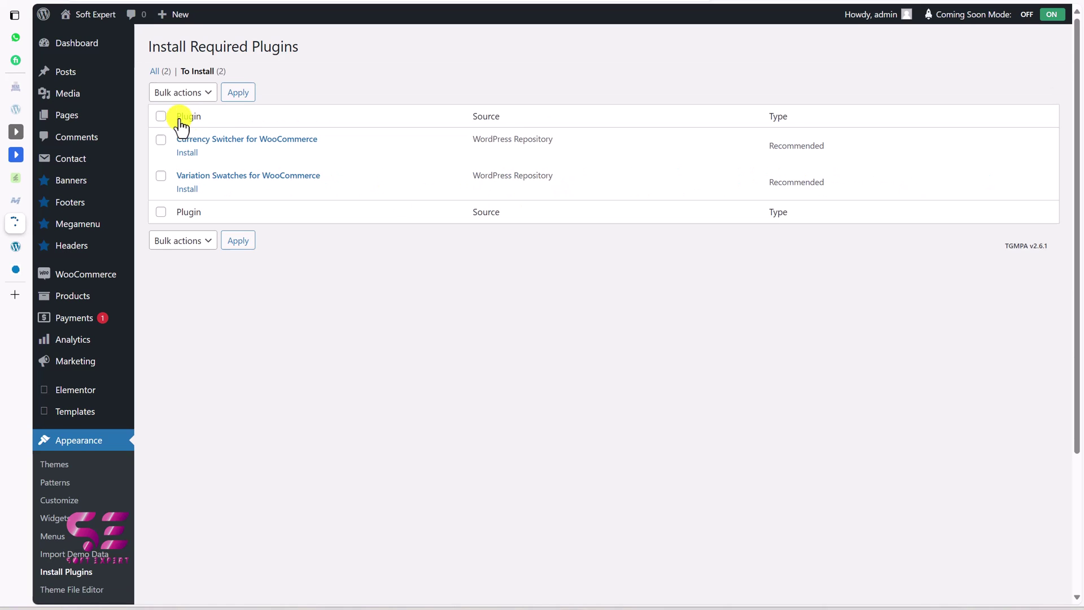
left_click(161, 115)
left_click(175, 92)
left_click(172, 125)
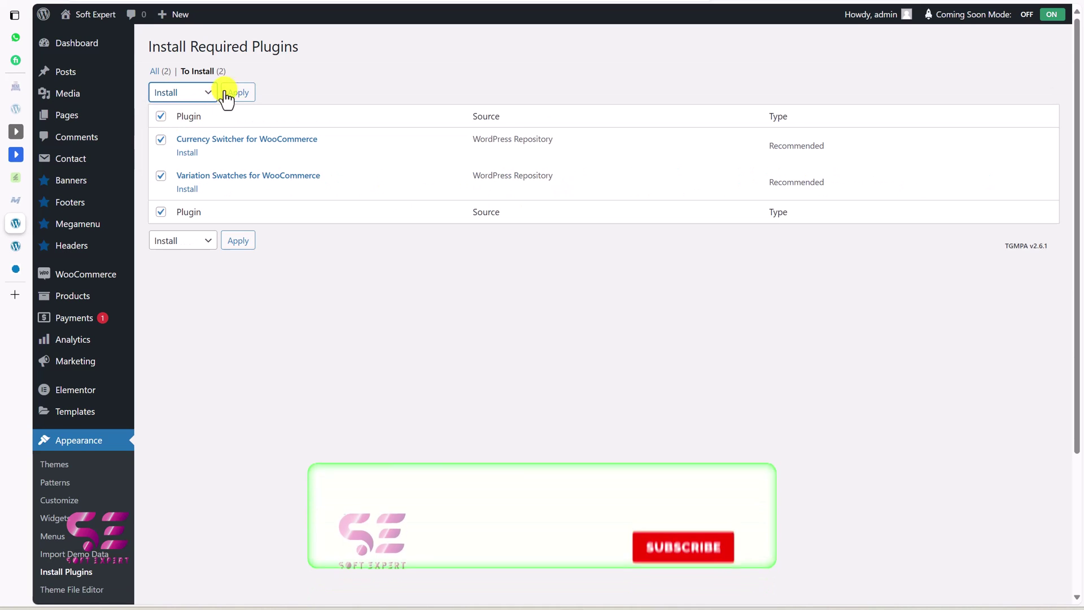
left_click(233, 92)
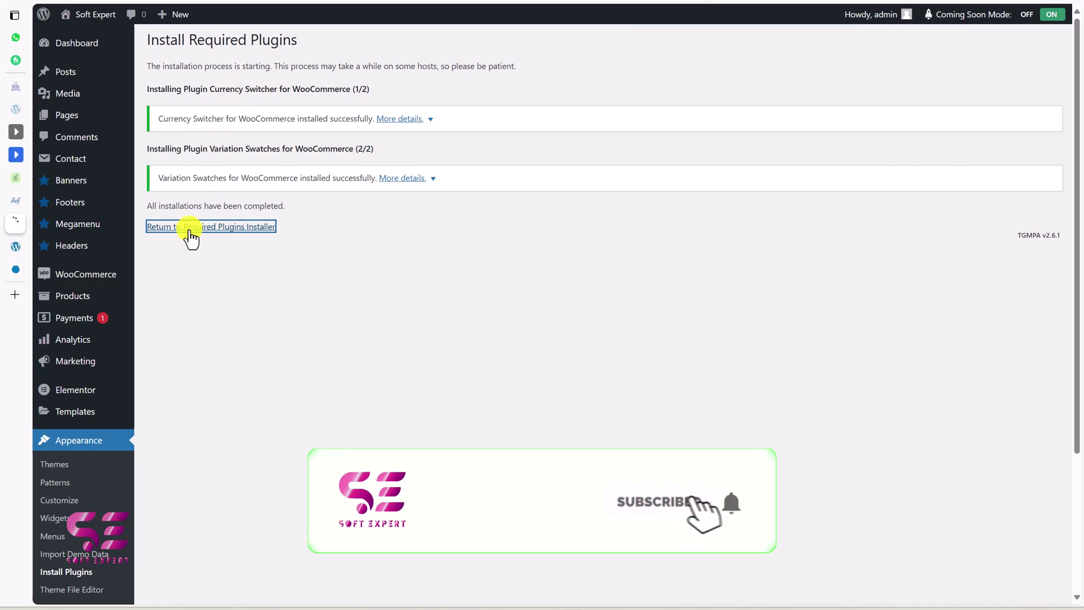
Step: Bulk-activate the Currency Switcher for WooCommerce and Variation Swatches for WooCommerce plugins
left_click(191, 231)
left_click(161, 116)
left_click(172, 95)
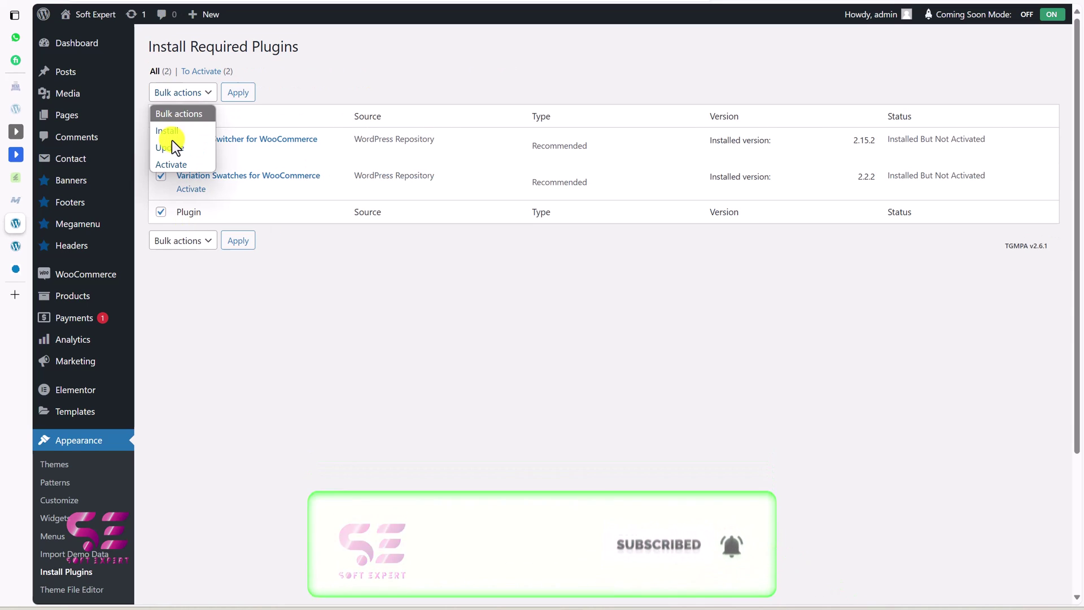
left_click(171, 164)
left_click(236, 95)
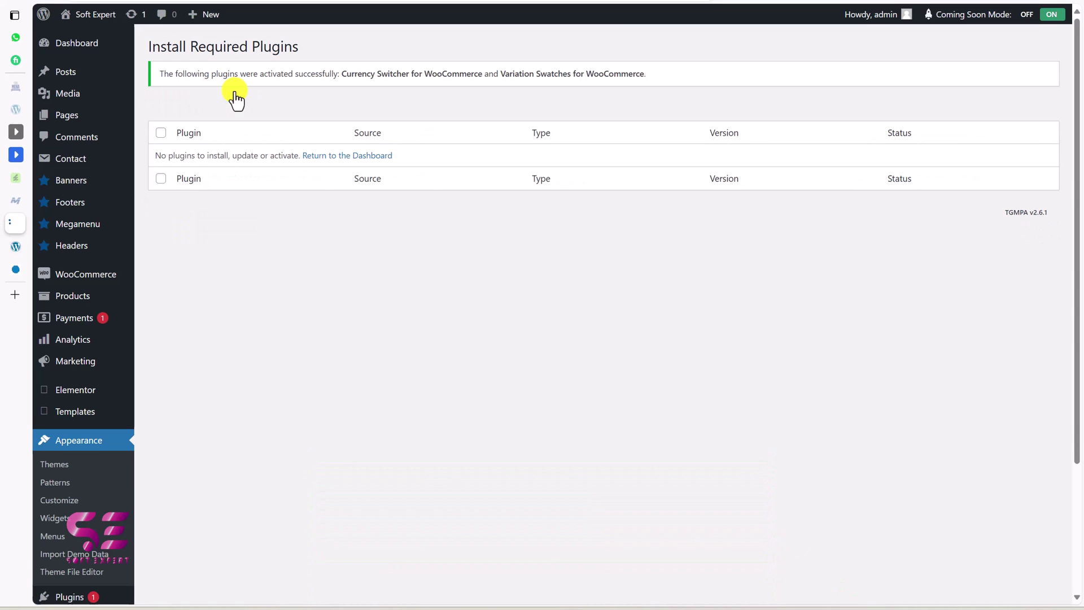
Step: Open the theme's demo data import page and read its import notes and recommended server settings
left_click(71, 561)
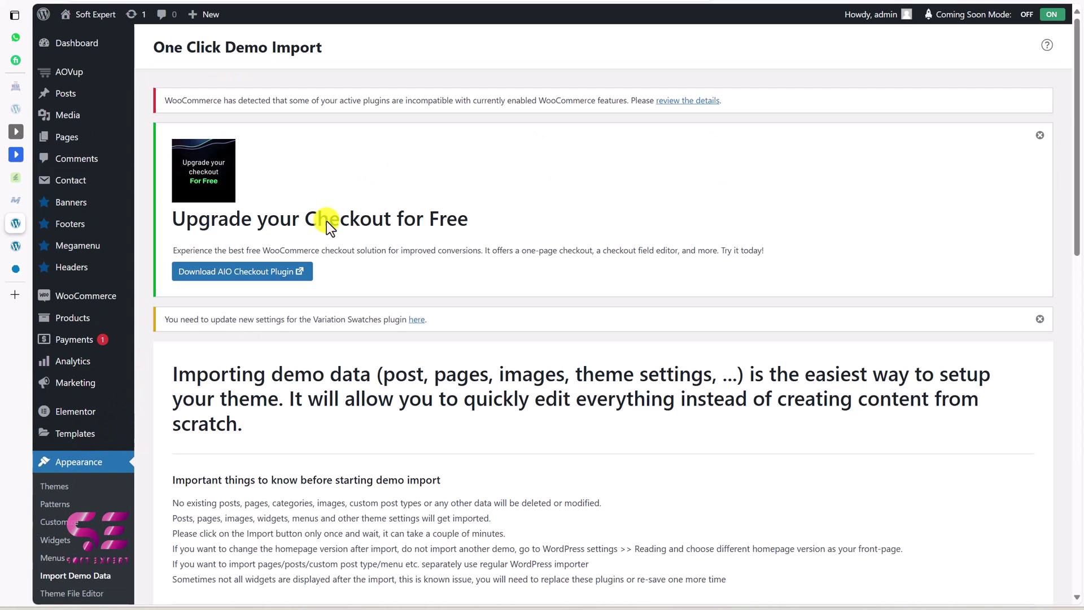
scroll(326, 221, "down", 5)
scroll(326, 221, "down", 5)
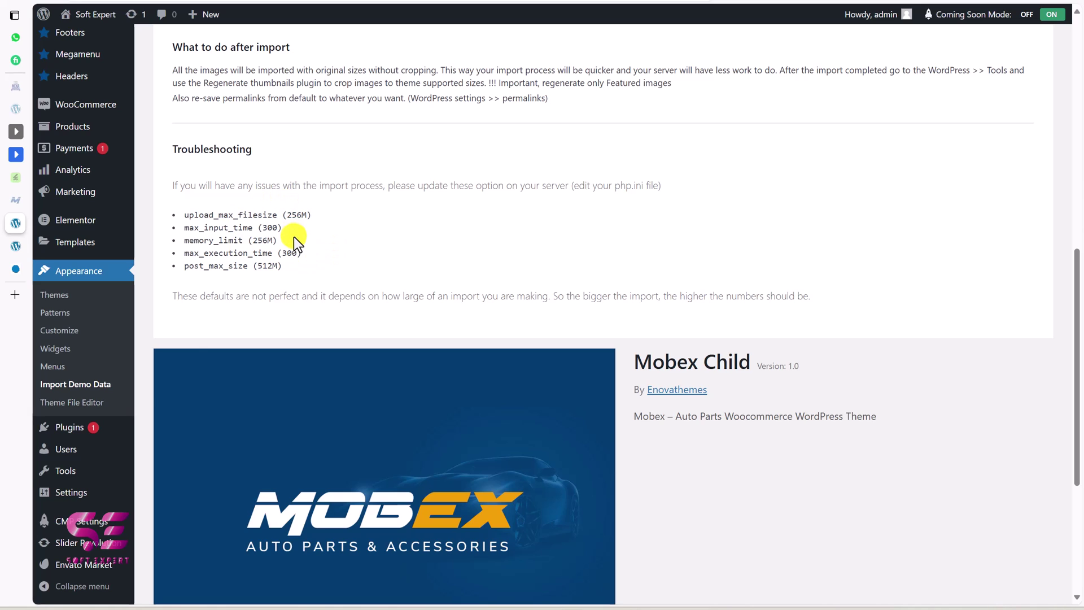
Step: Check the server's PHP memory, time, input and upload limits in the Site Health information
mouse_move(79, 473)
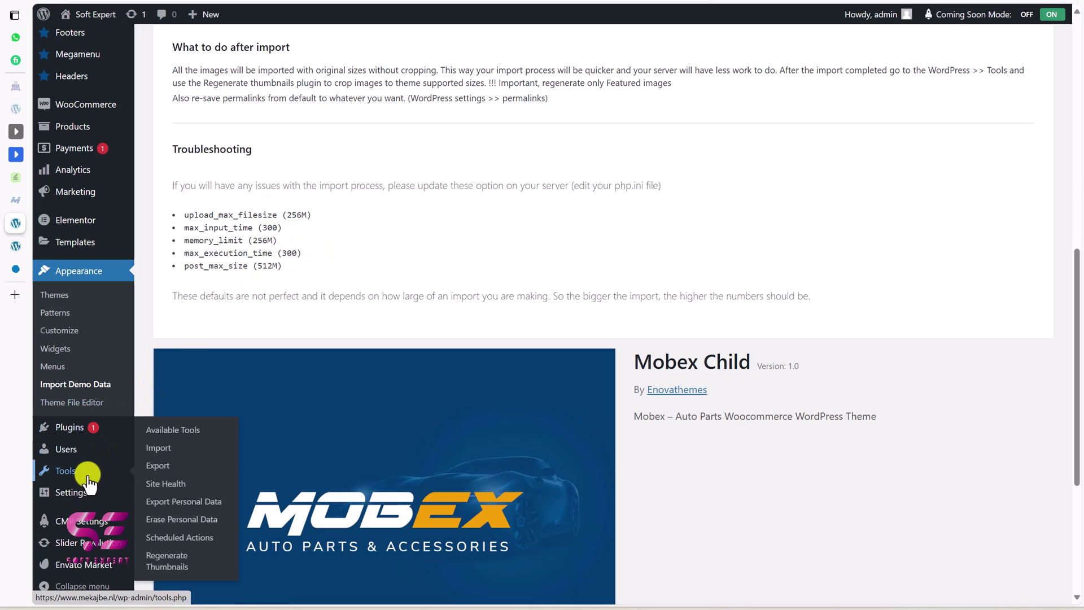
left_click(165, 489)
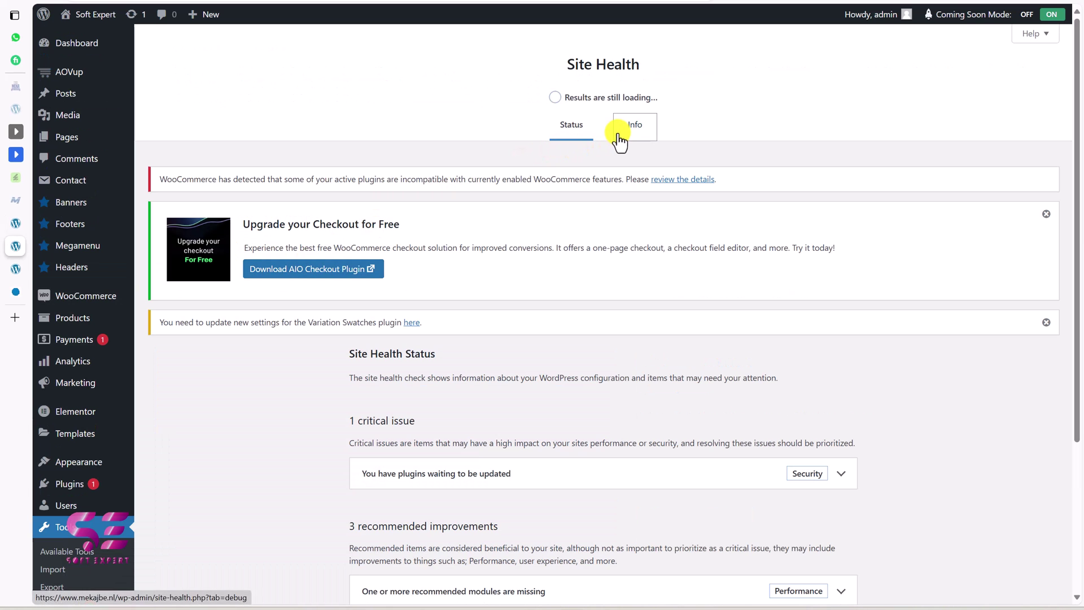
left_click(619, 135)
scroll(569, 401, "down", 5)
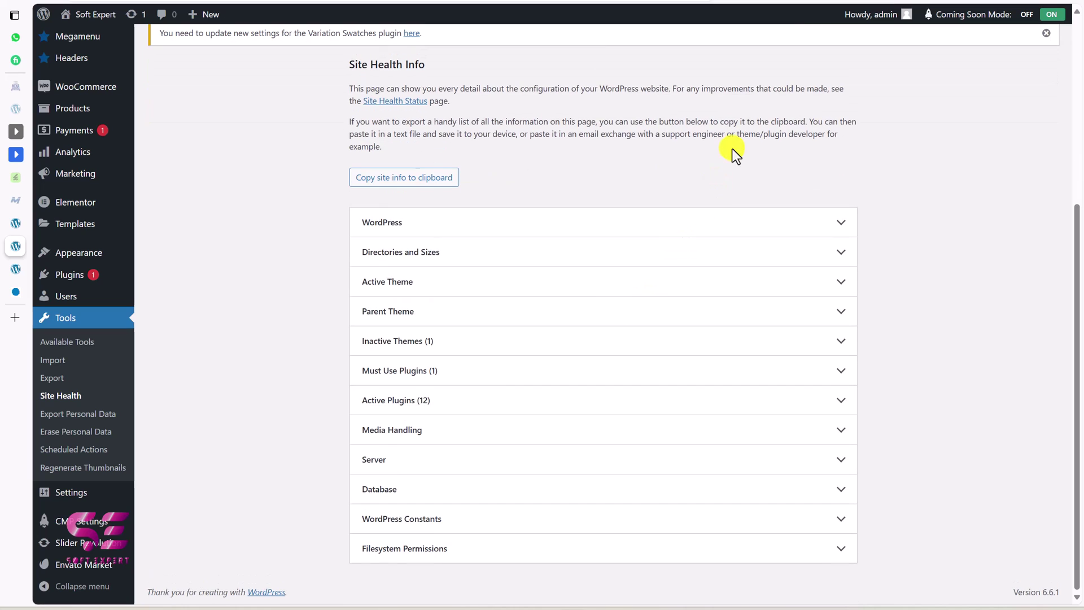
left_click(404, 466)
scroll(404, 464, "down", 2)
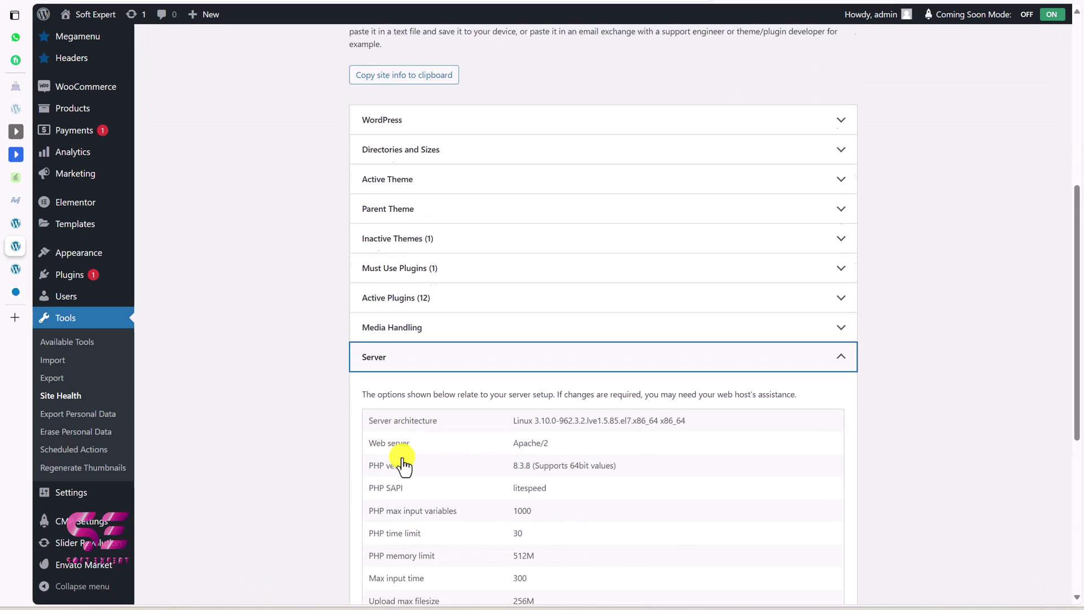
scroll(405, 461, "down", 4)
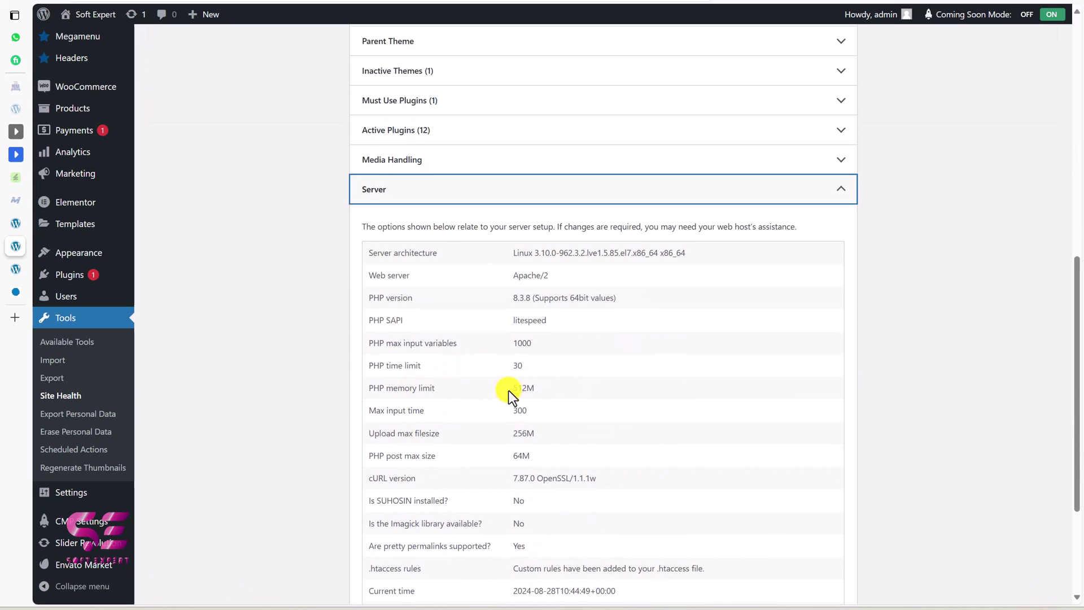
left_click(542, 381)
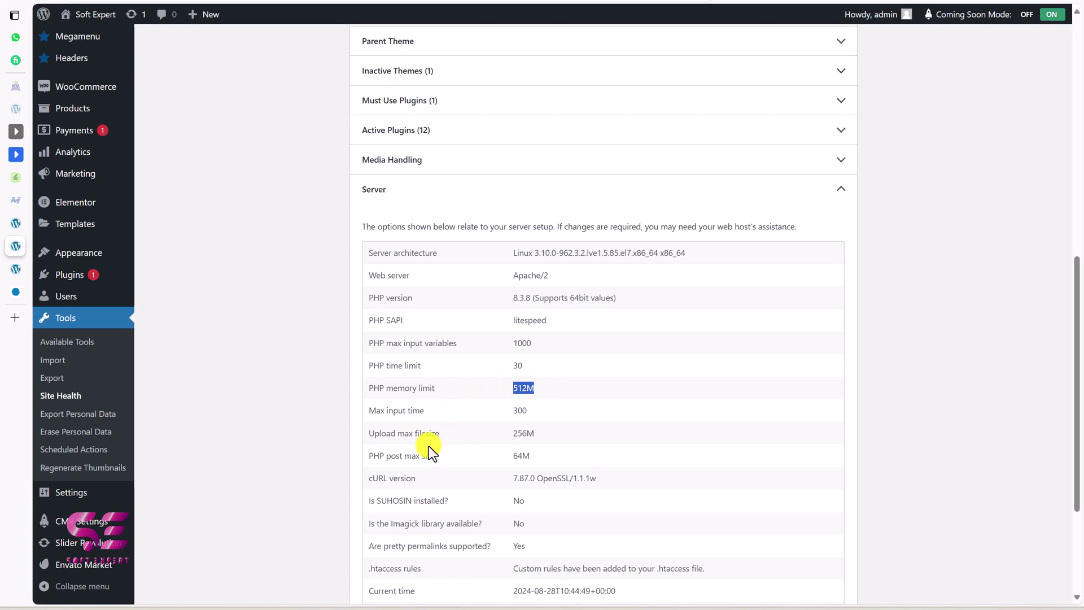
left_click(514, 369)
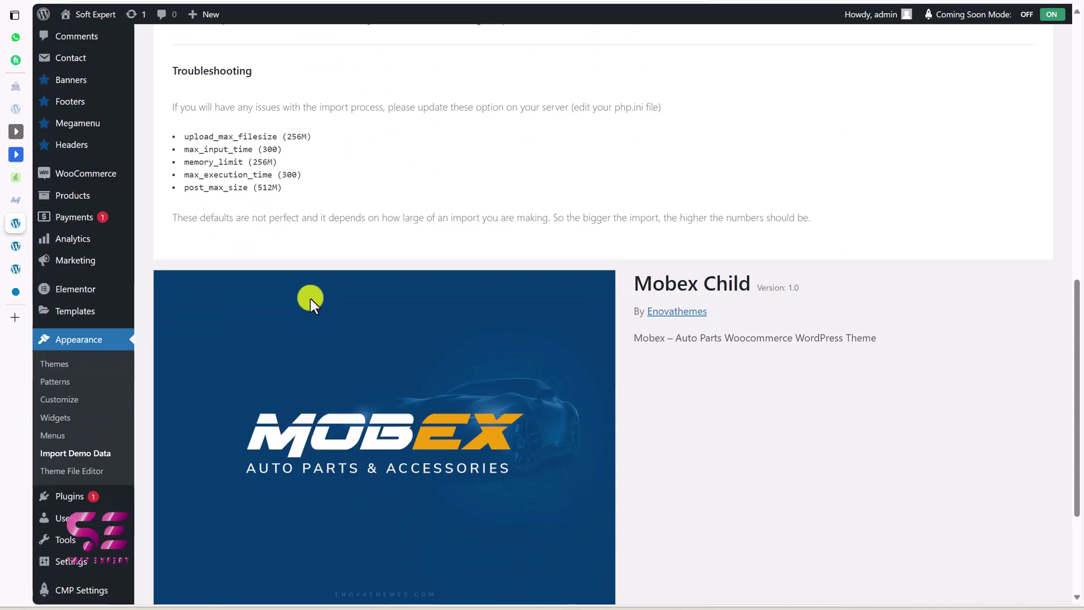
Step: Activate the demo data import by pasting the item purchase code copied from the license certificate PDF in the Mobex folder
scroll(408, 302, "down", 1)
scroll(408, 301, "down", 3)
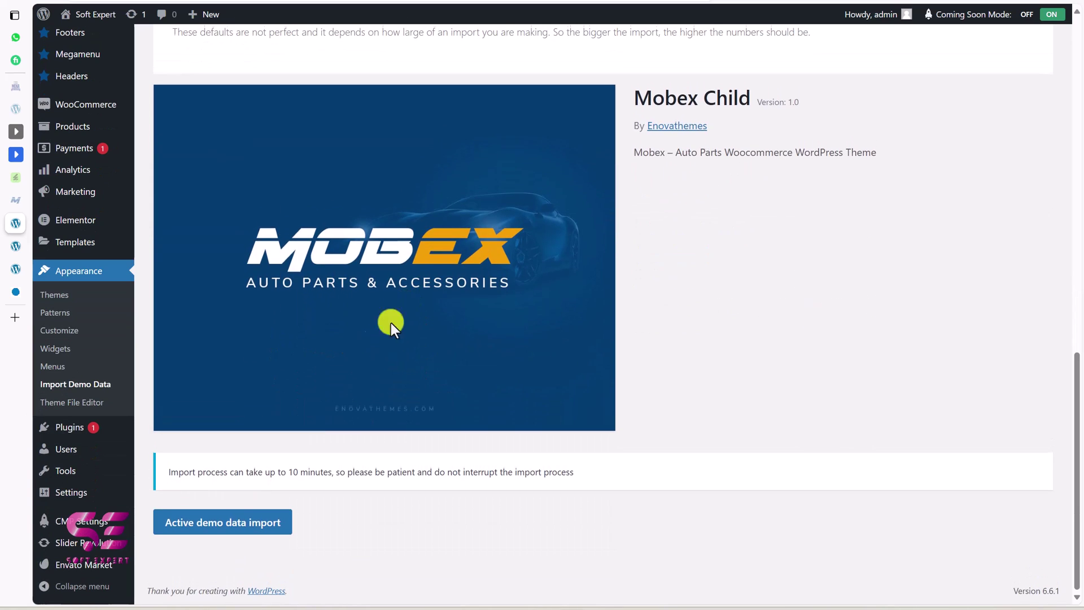
left_click(241, 525)
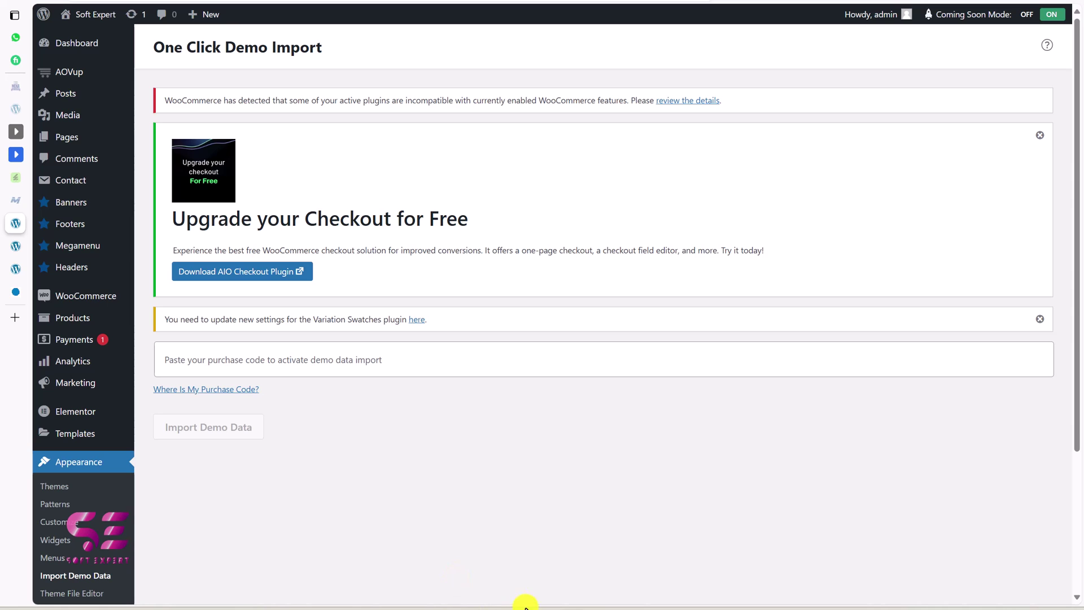
key("alt+Tab")
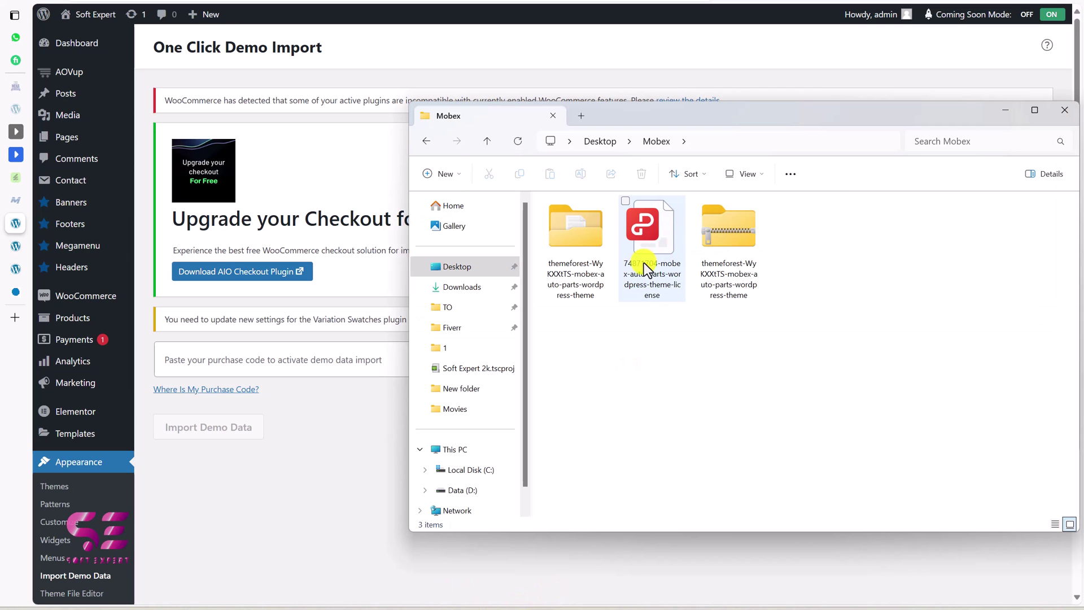
double_click(651, 225)
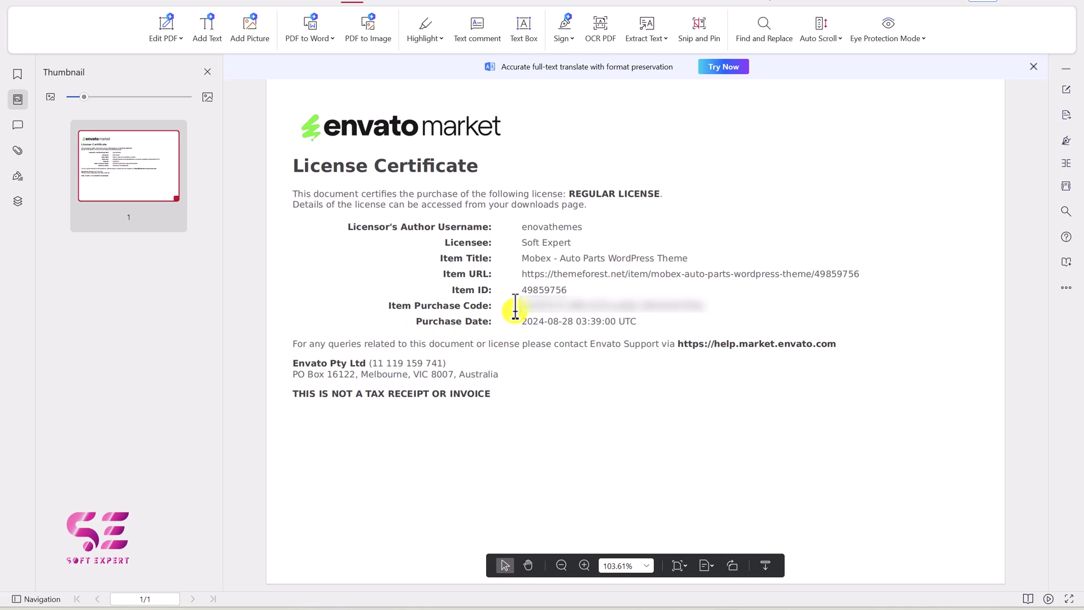
left_click_drag(515, 308, 711, 308)
key("ctrl+c")
key("alt+Tab")
left_click(400, 369)
key("ctrl+v")
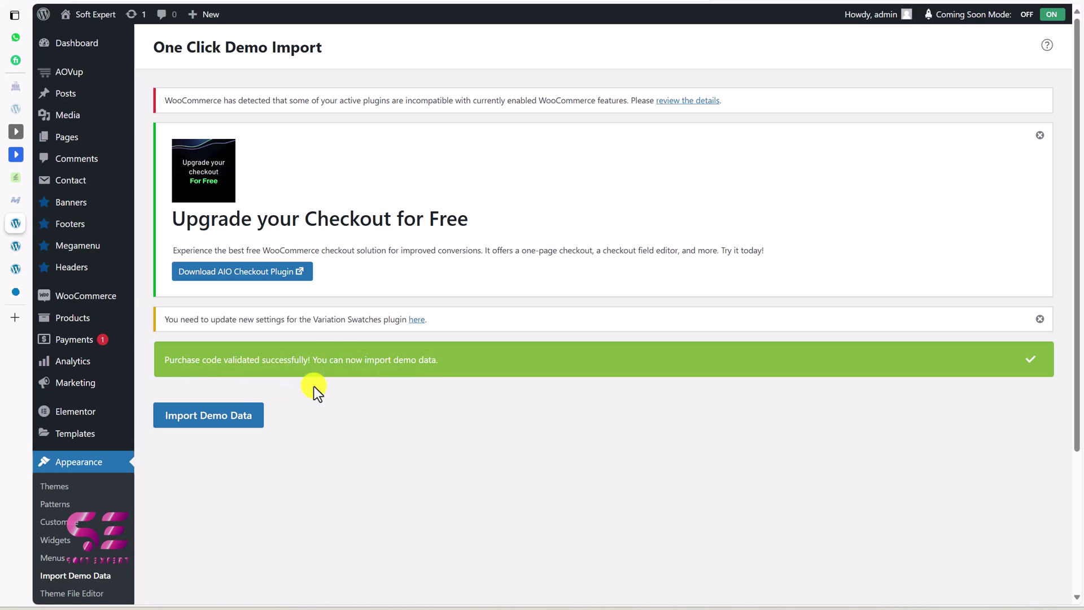
Step: Import the full Mobex demo without the recommended extra plugins, and reload the site's front page
left_click(218, 416)
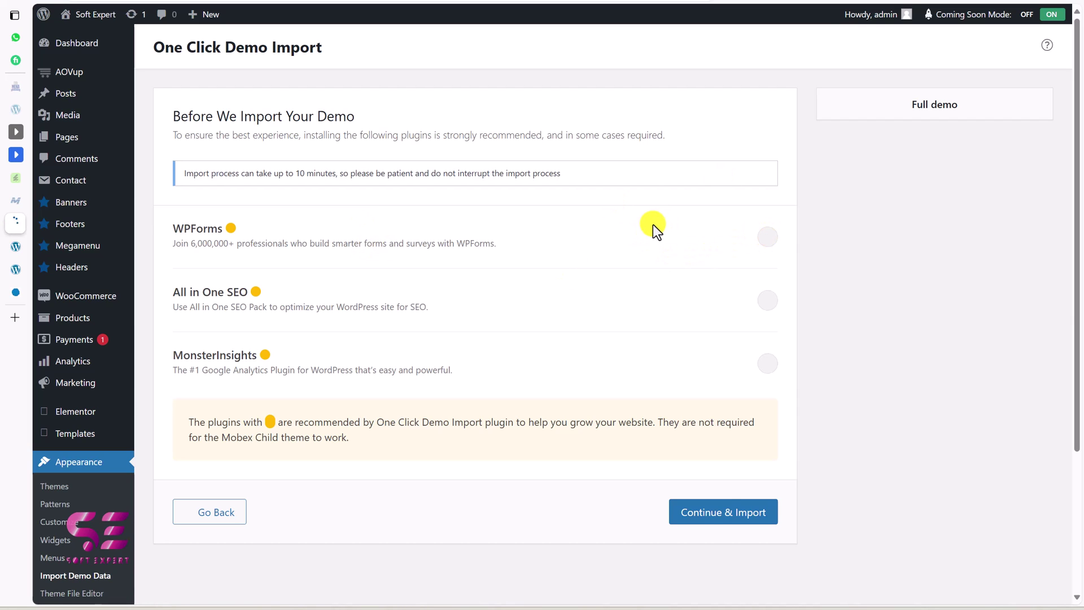
left_click(716, 518)
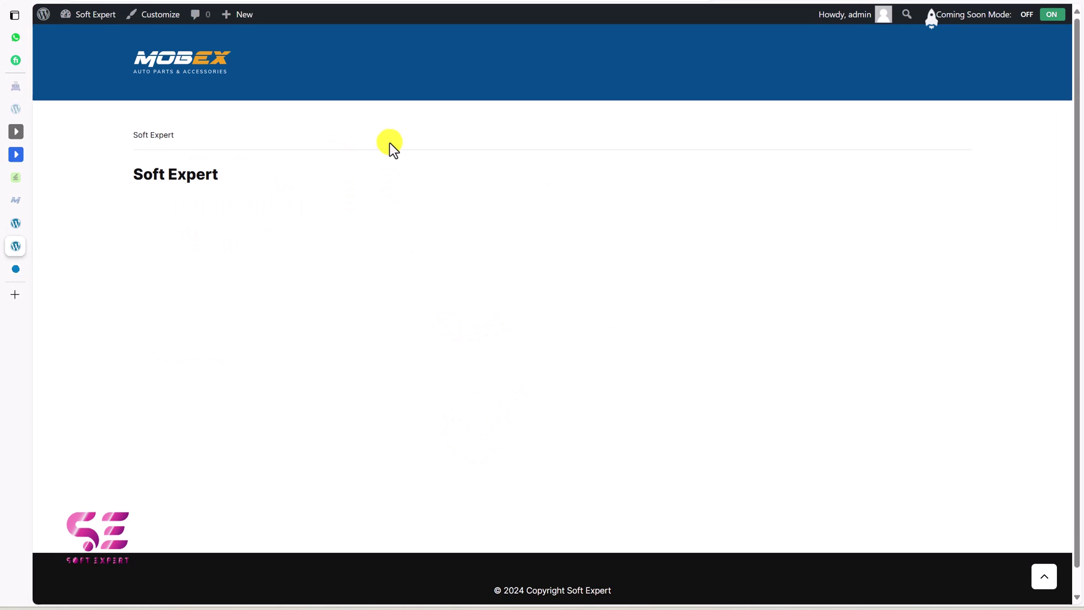
right_click(397, 153)
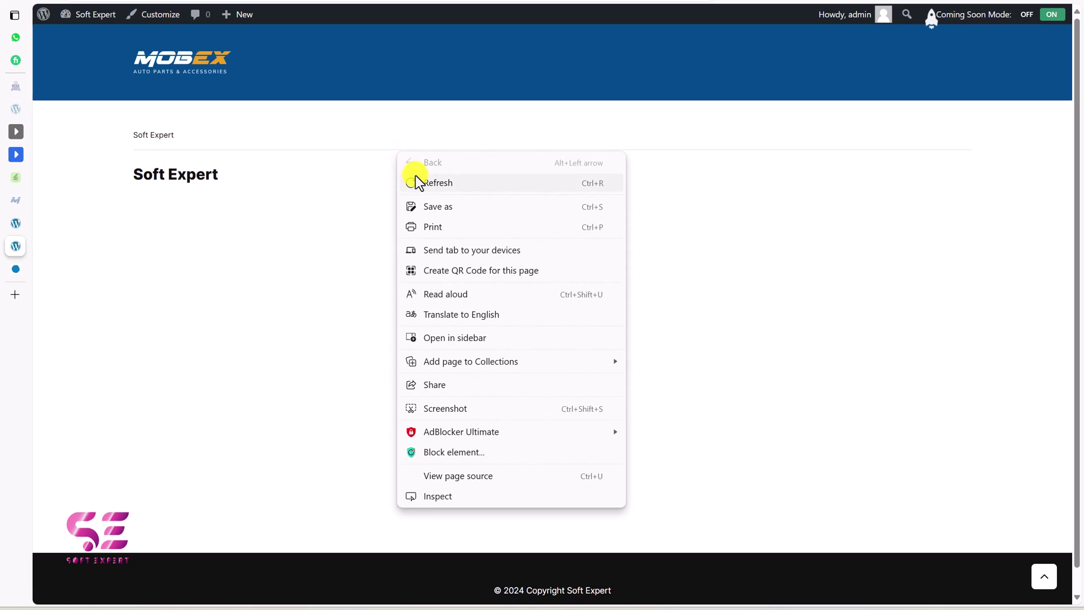
left_click(418, 179)
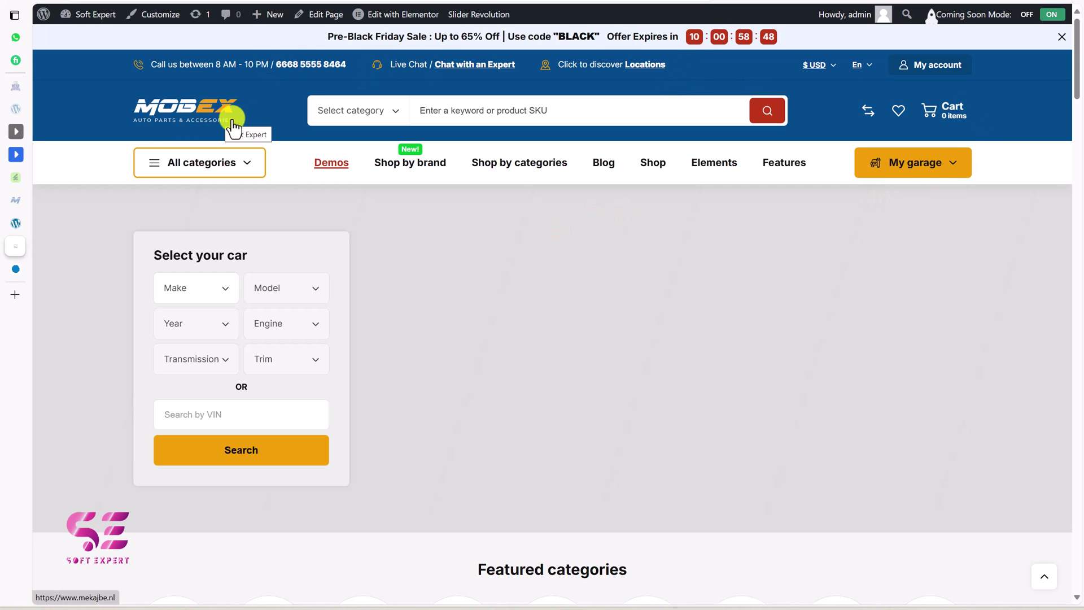
Step: Look through the imported home page, from the header search and category menu down to the featured products, brands and articles
left_click(399, 116)
left_click(636, 114)
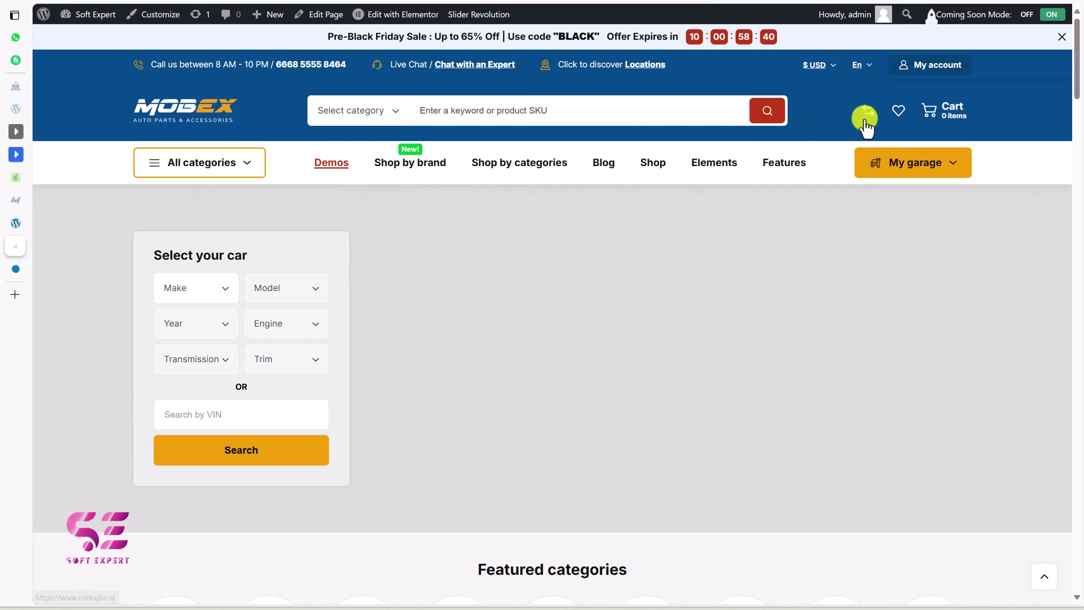
left_click(220, 171)
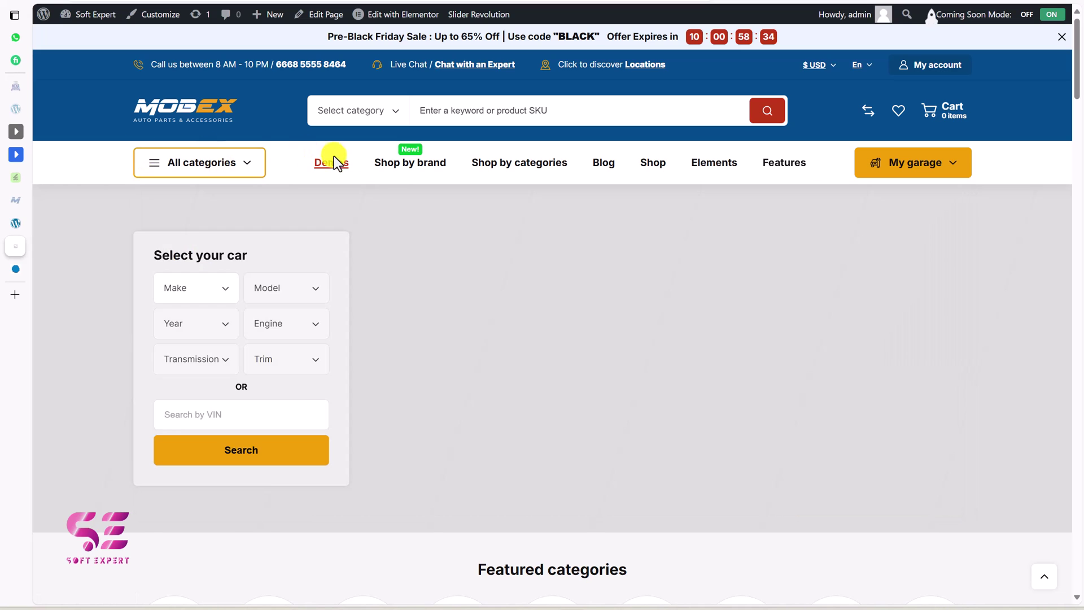
mouse_move(404, 169)
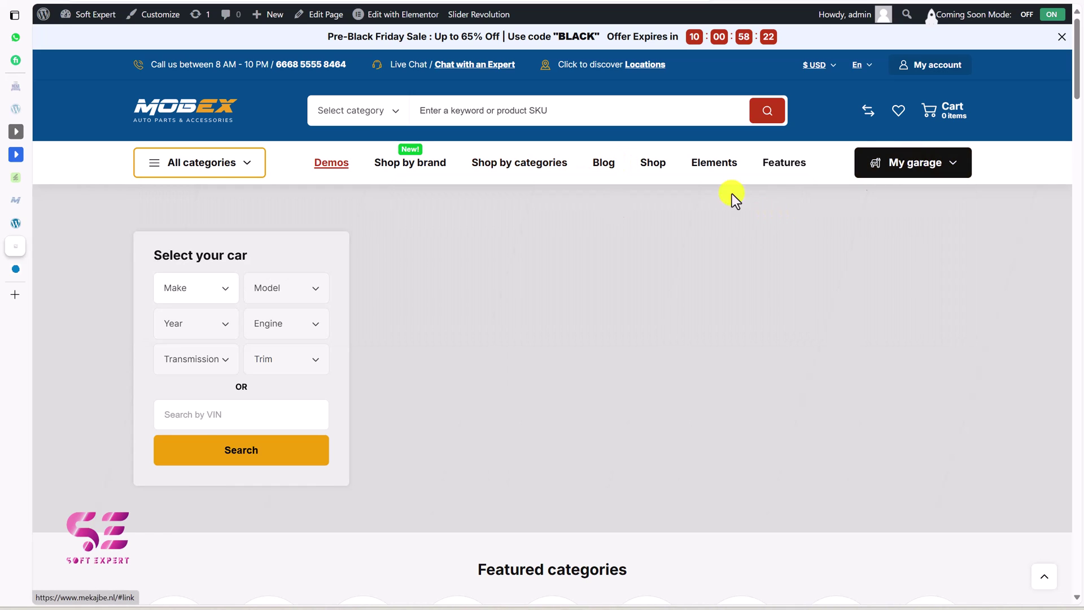
scroll(549, 323, "down", 8)
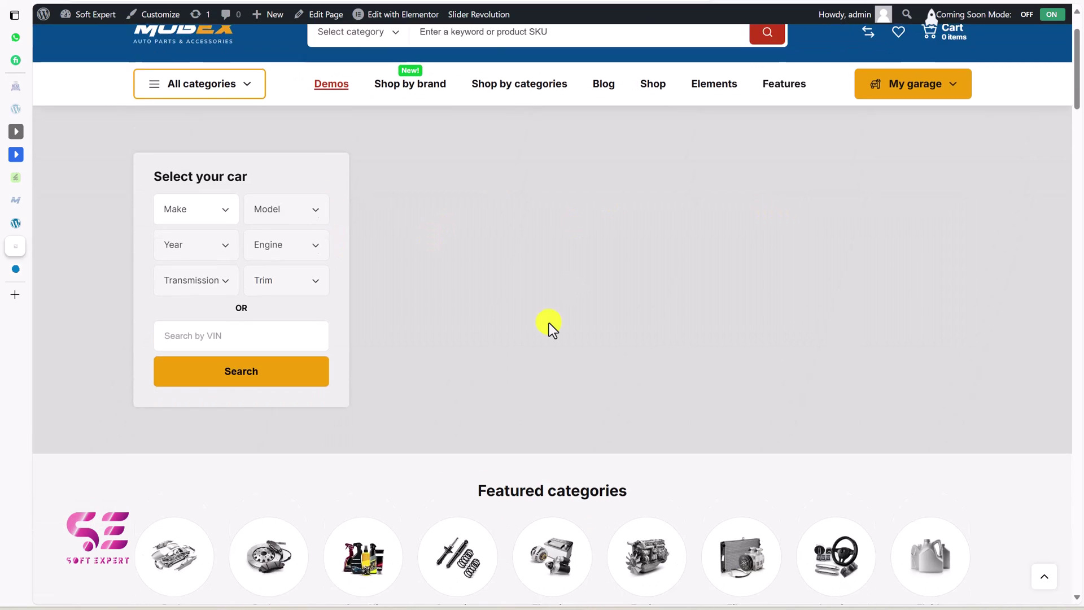
scroll(549, 323, "down", 12)
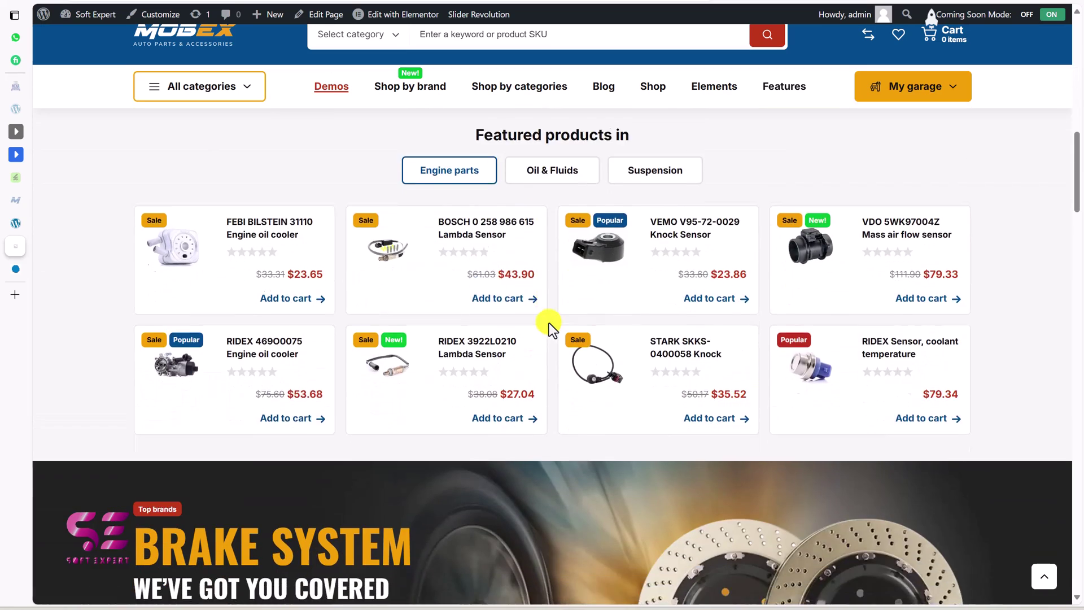
scroll(549, 323, "down", 7)
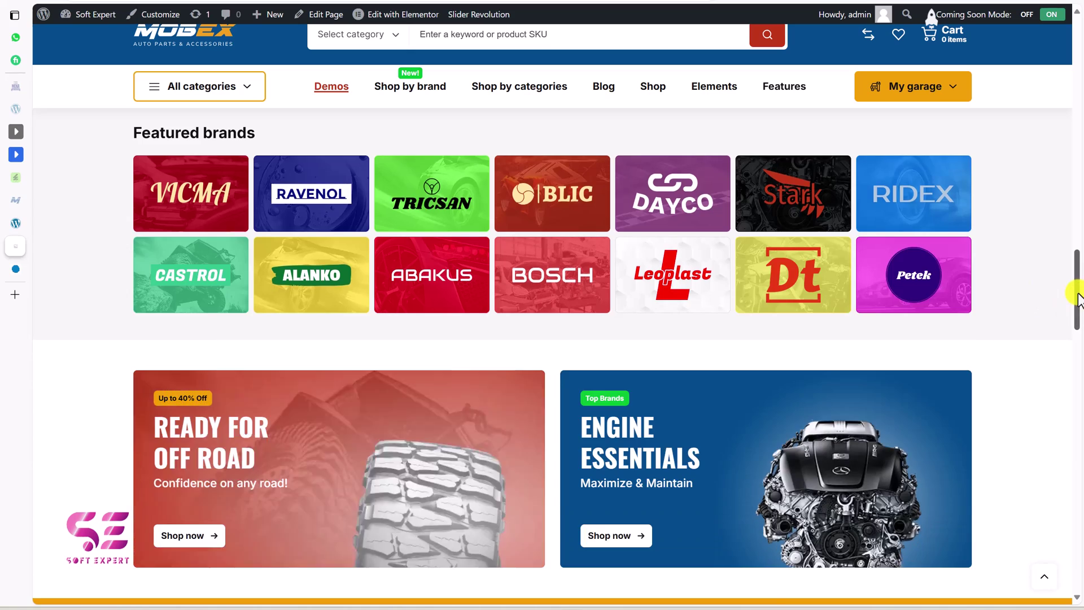
left_click_drag(1077, 307, 1076, 529)
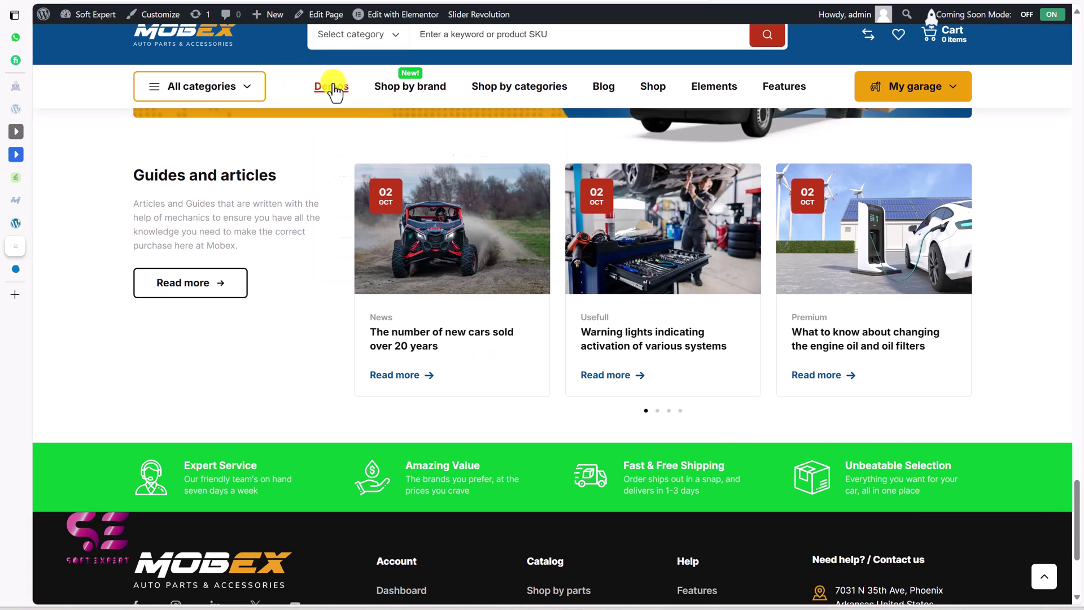
Step: Open the Home 2 demo page from the site's Demos menu and look through its sections and weekly deals
mouse_move(331, 86)
left_click(350, 180)
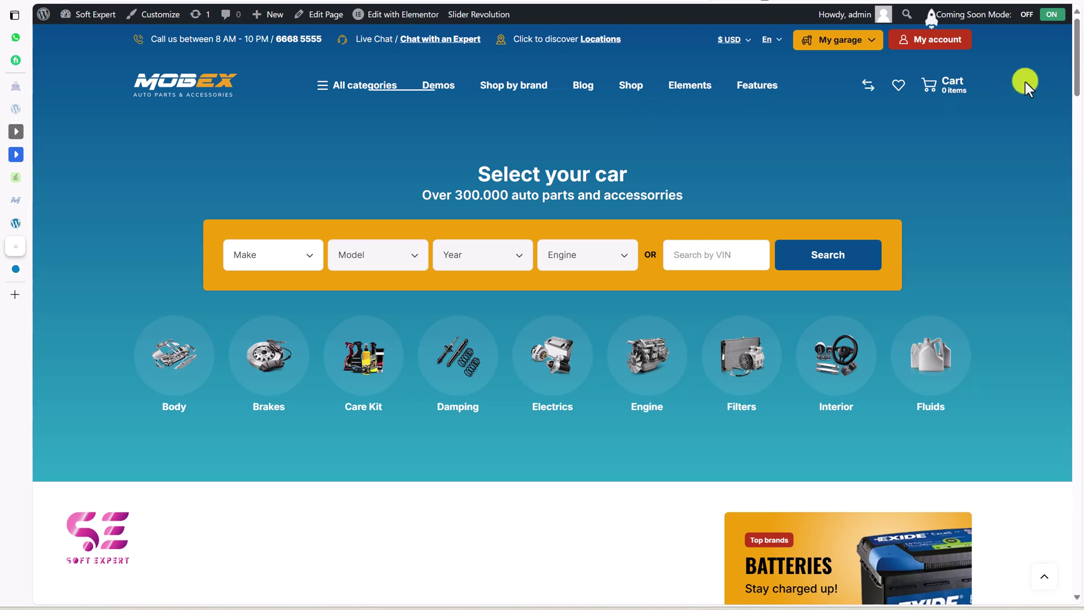
left_click_drag(1075, 59, 1076, 266)
mouse_move(511, 206)
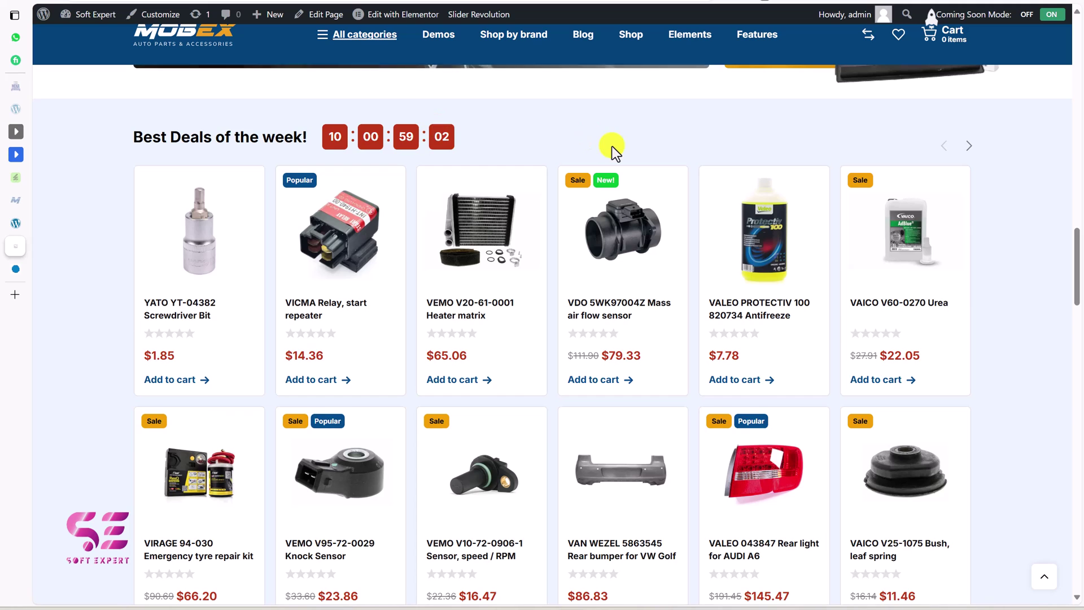
scroll(612, 147, "up", 10)
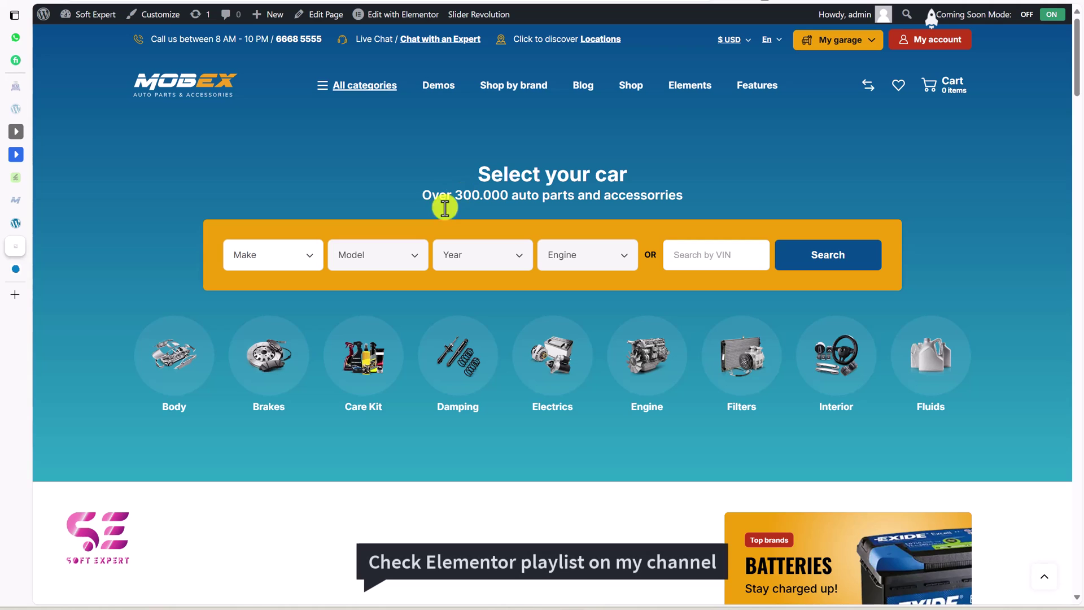
Step: Open the Home 2 page in the Elementor editor and examine the "Select your car" heading's text, alignment and styling options
mouse_move(404, 20)
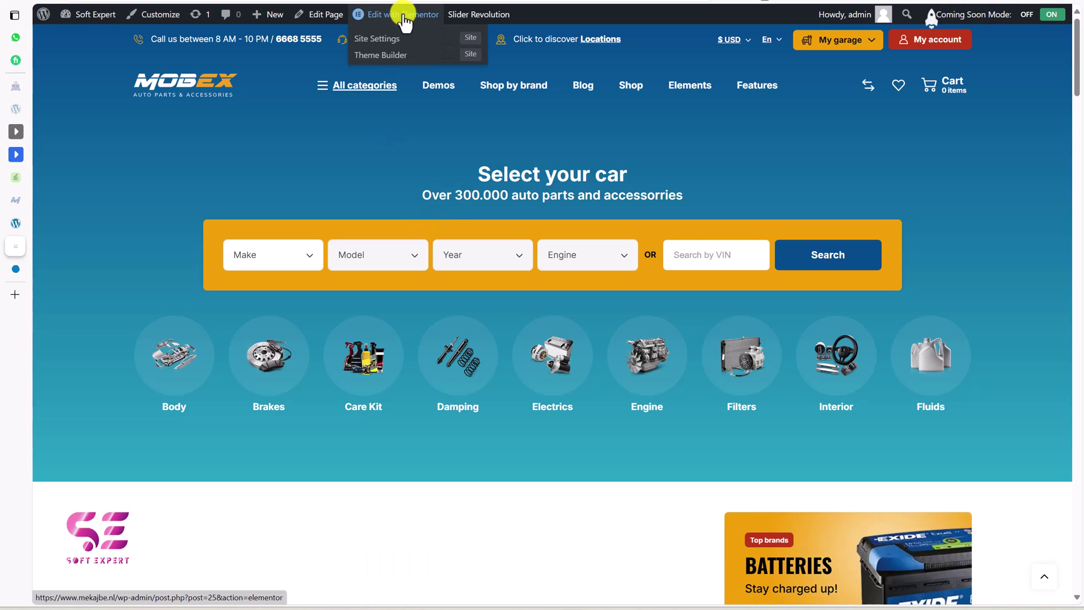
left_click(404, 20)
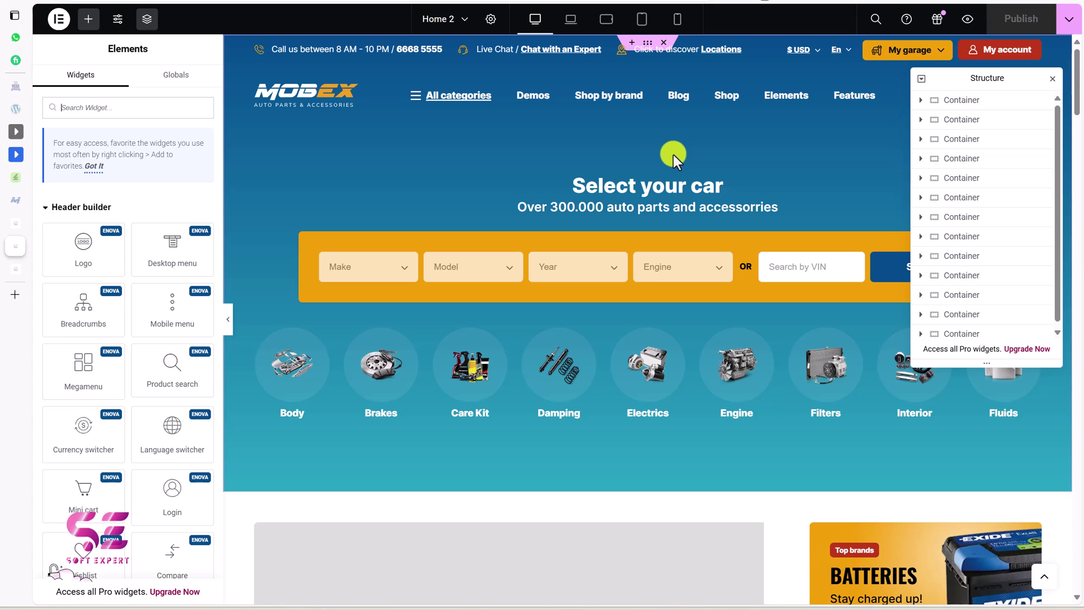
left_click(716, 192)
left_click_drag(147, 201, 53, 202)
left_click(175, 158)
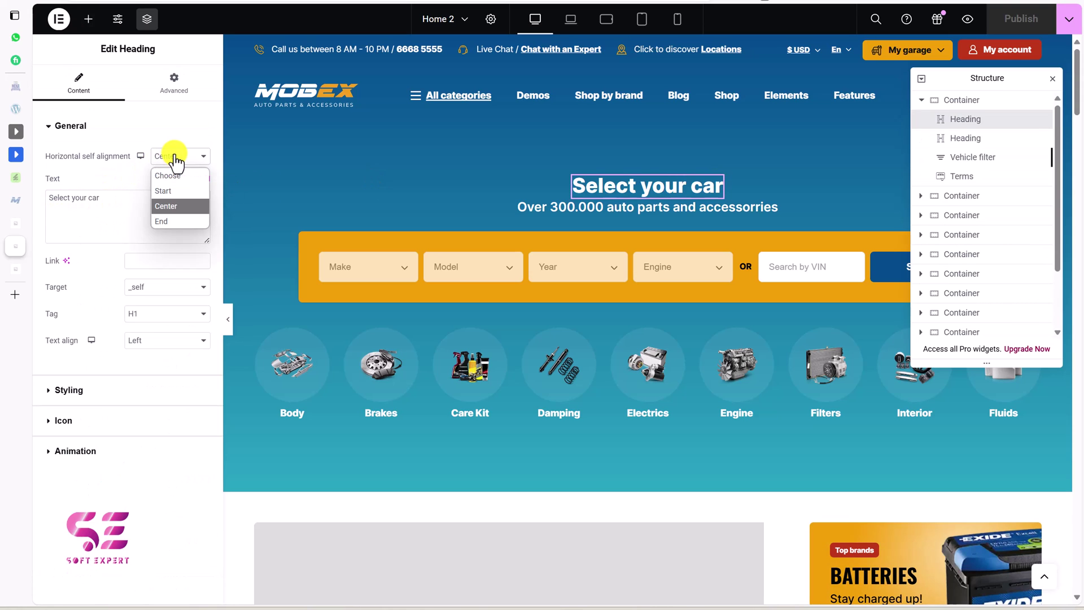
left_click(175, 158)
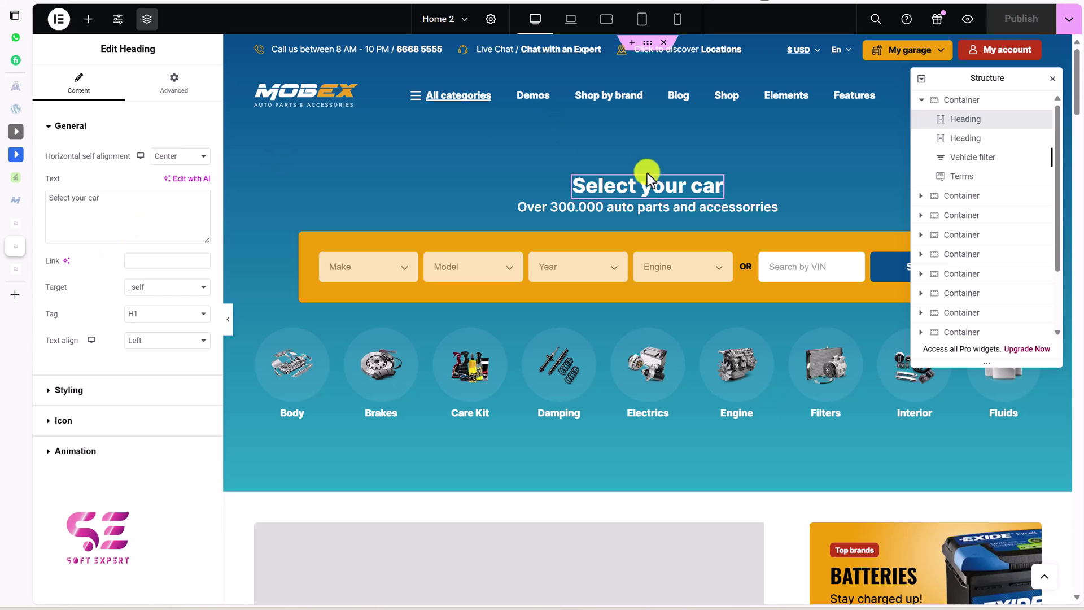
left_click(69, 389)
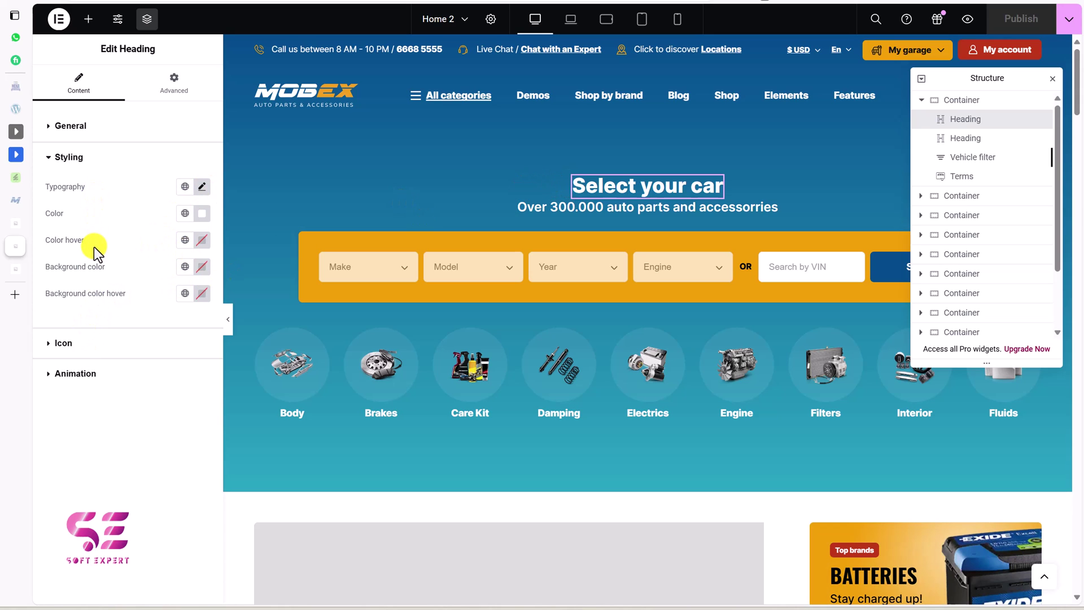
Step: Examine the "Select your car" heading's icon and animation options, and open the settings of the subheading below it
left_click(80, 343)
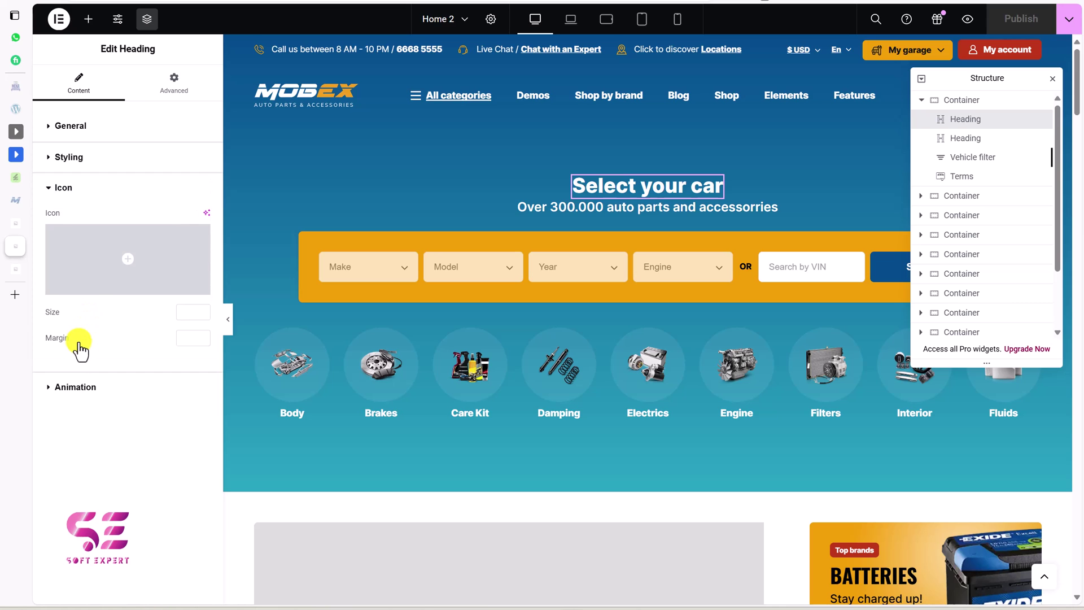
left_click(77, 389)
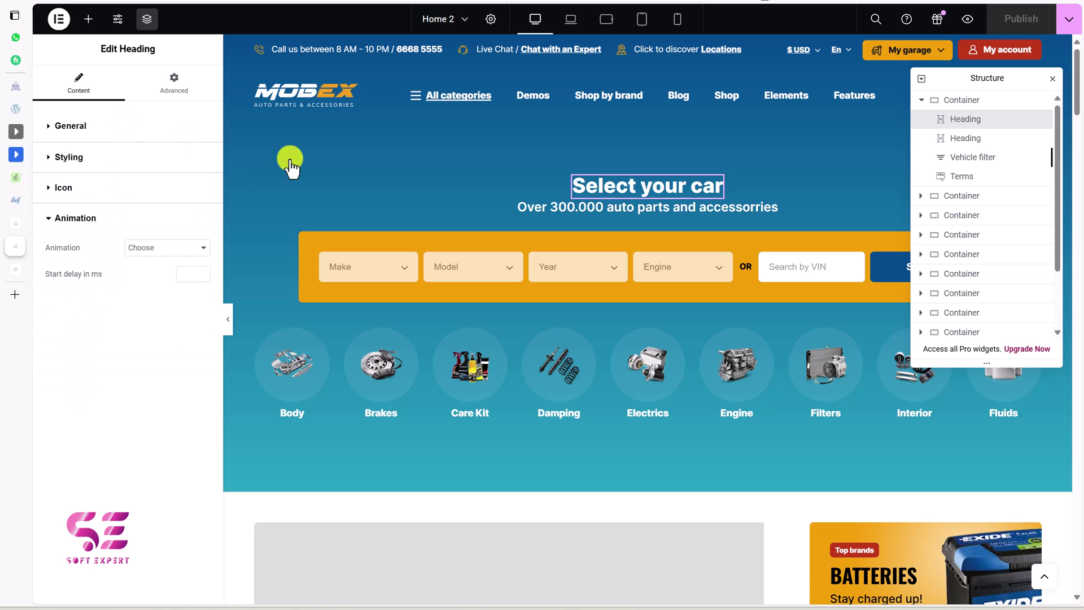
left_click(530, 208)
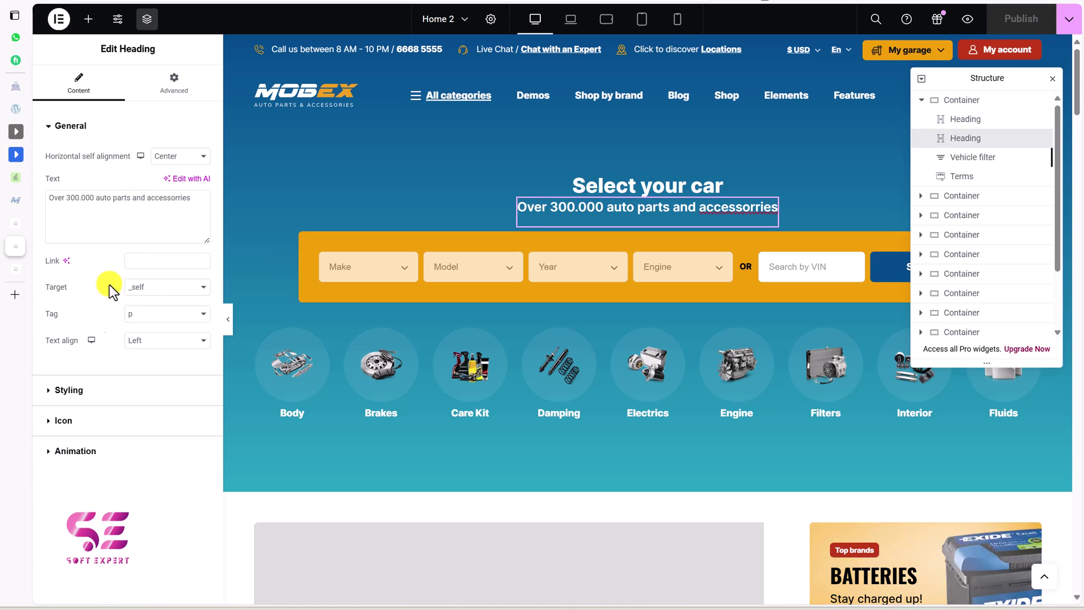
Step: Open the Vehicle filter widget's settings and review its available filter attributes, field labels, VIN search and layout options
left_click(337, 247)
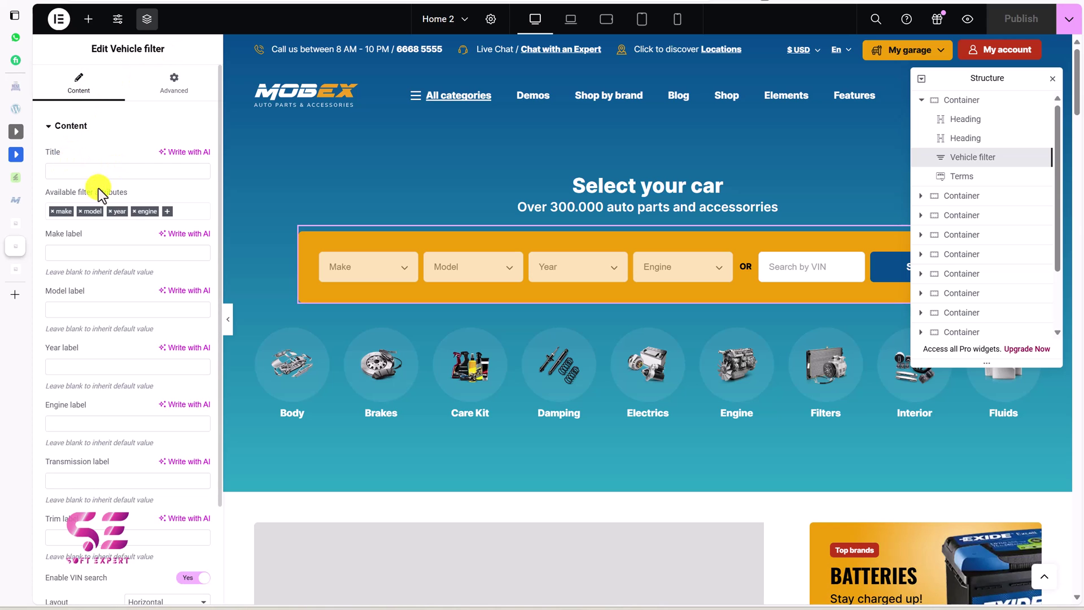
left_click(169, 211)
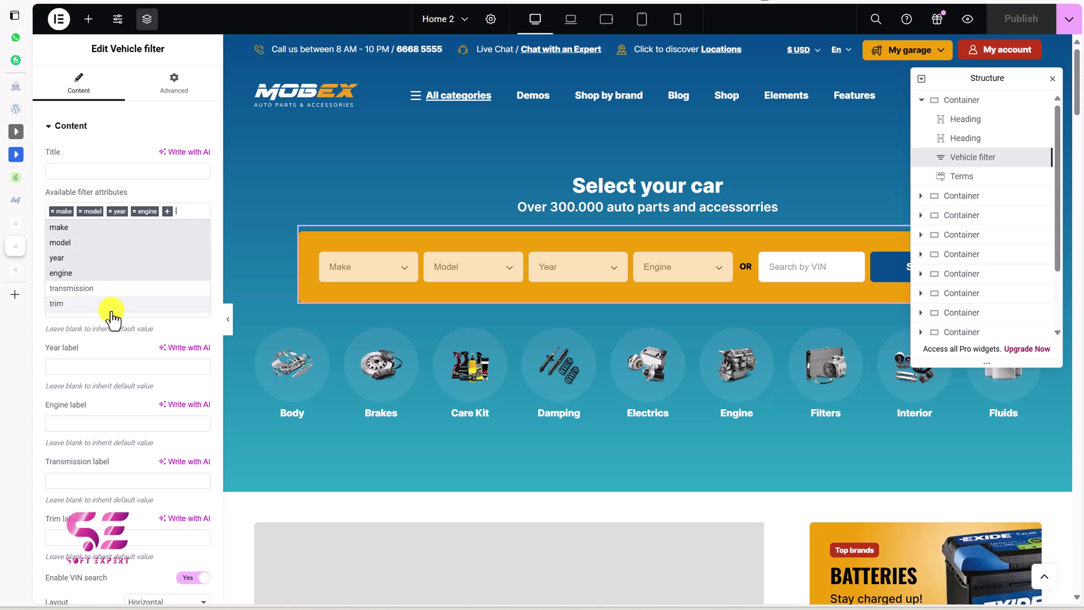
left_click(62, 235)
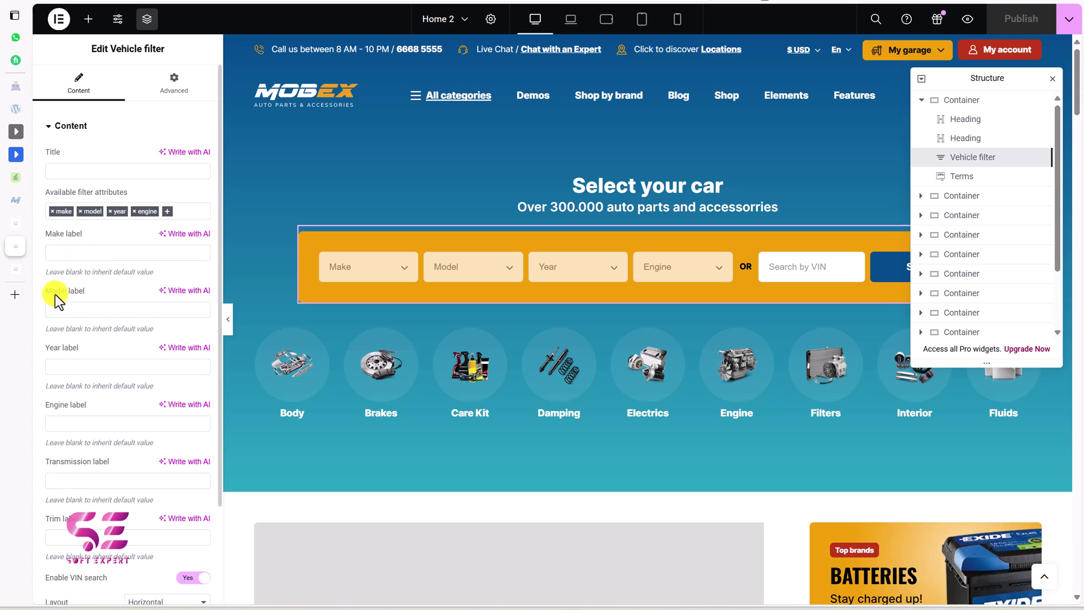
scroll(98, 414, "down", 3)
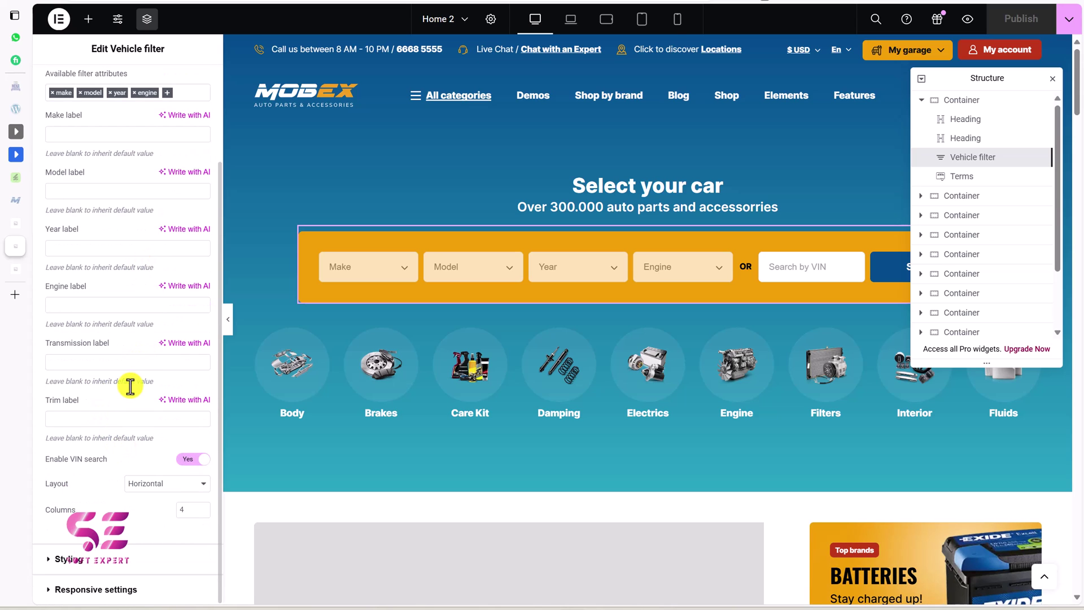
Step: Open the Terms widget's settings, expand the Body item to view its name, link and image, and dismiss the image optimizer notice
left_click(331, 343)
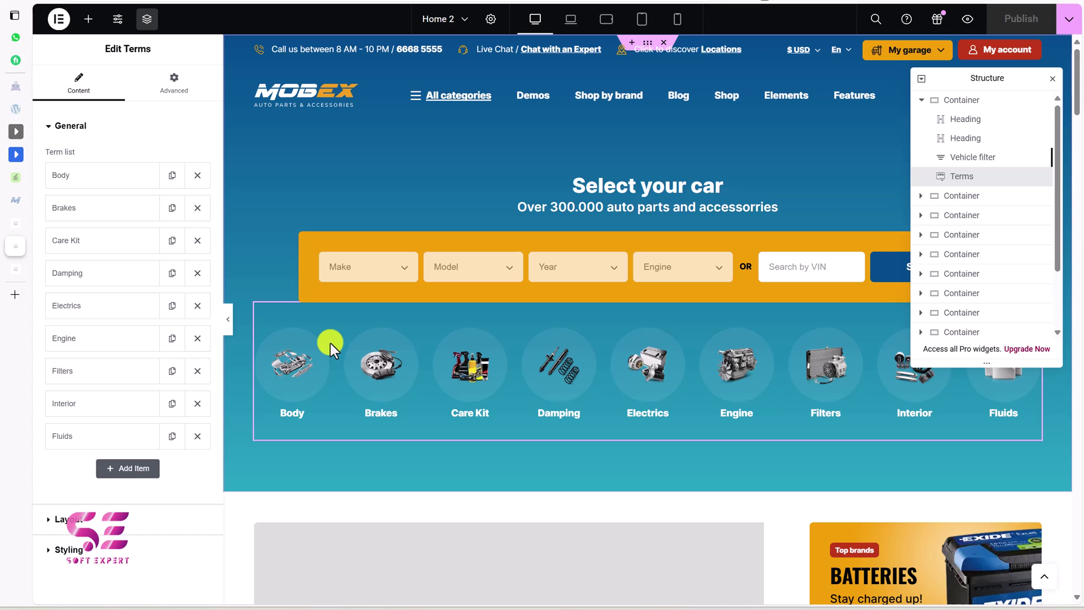
left_click(145, 176)
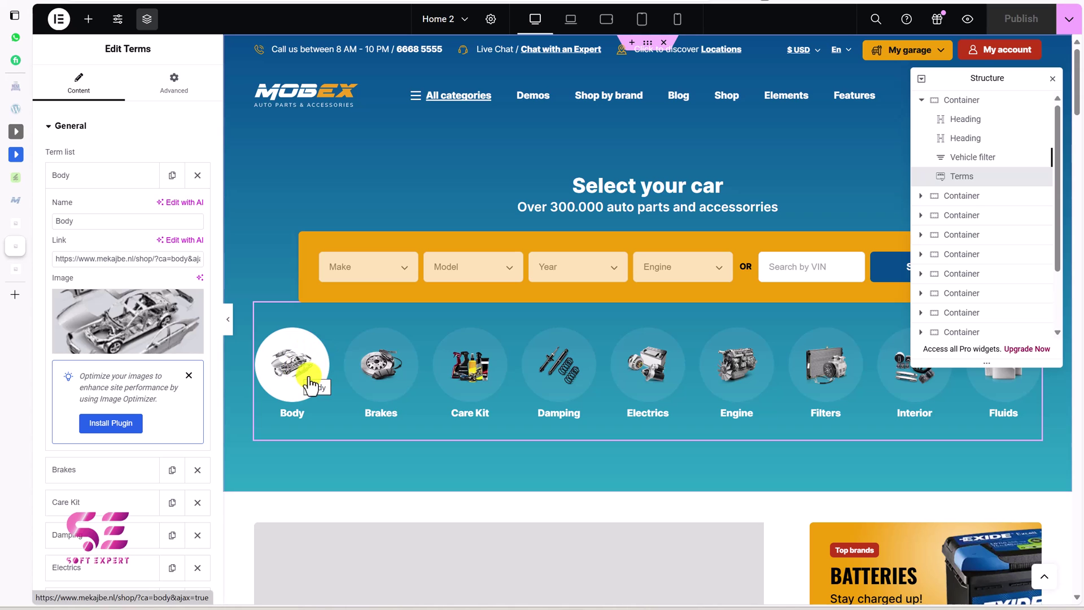
left_click(190, 376)
Step: Open the Slider Revolution 6 widget below the category icons and review its module settings
scroll(406, 390, "down", 4)
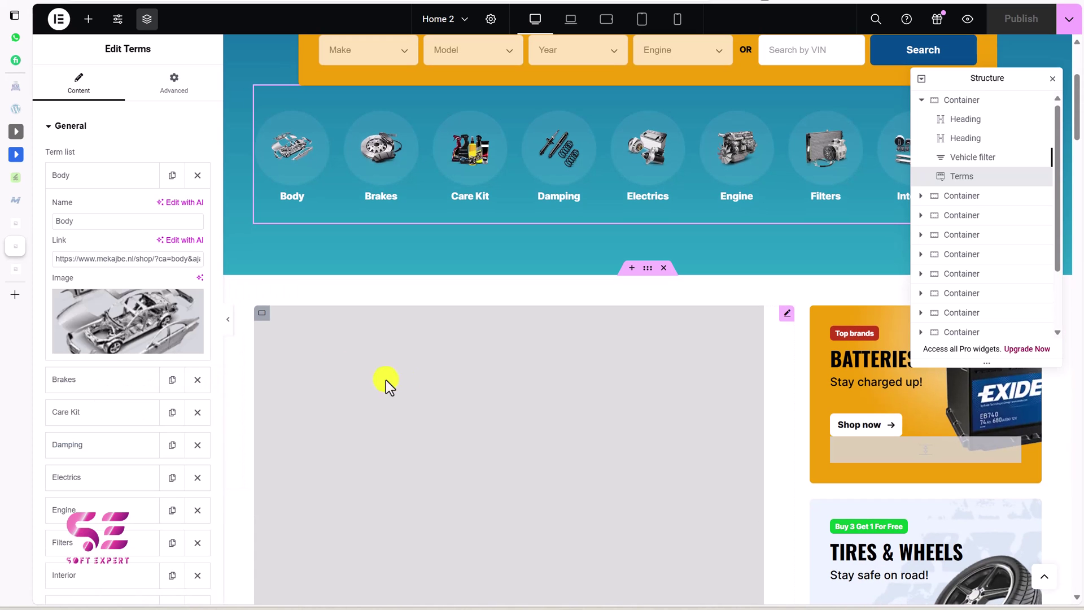
left_click(787, 315)
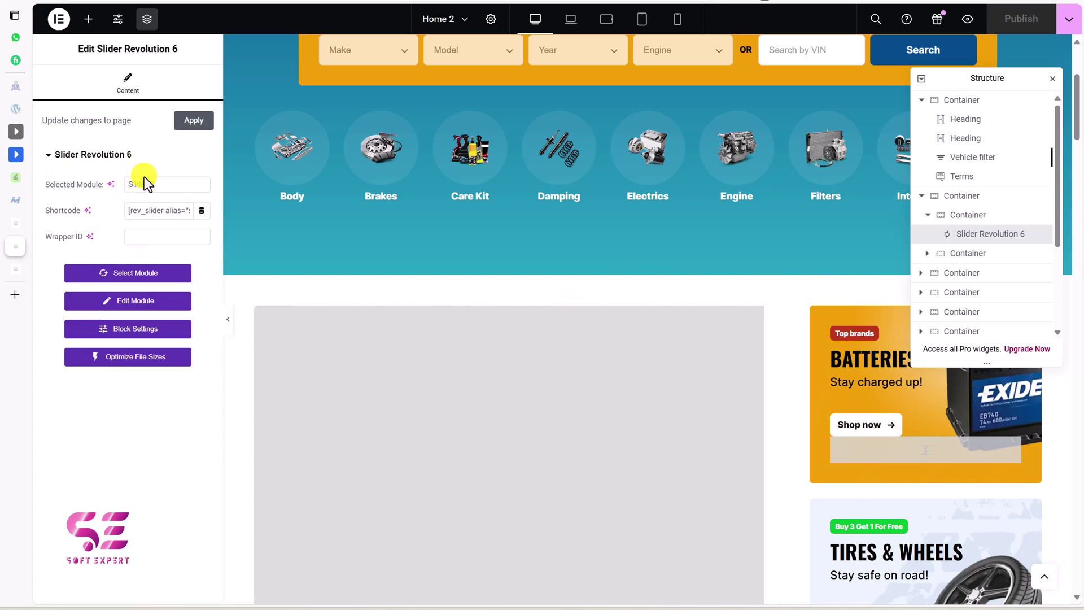
scroll(641, 330, "down", 2)
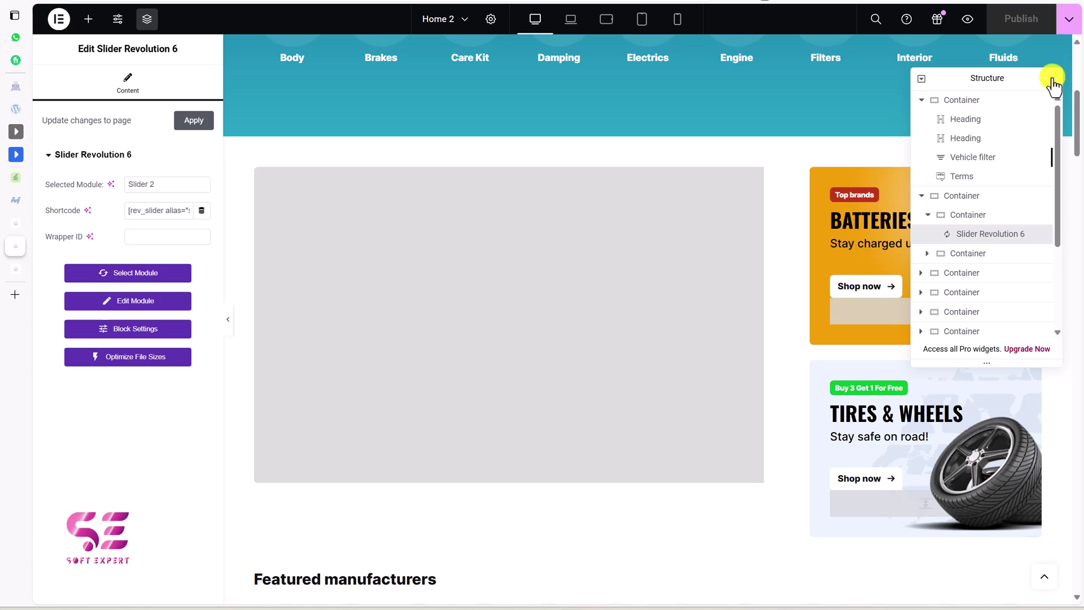
Step: Close the Structure window, then examine the Batteries banner container's background style and its "Shop now" button settings
left_click(1052, 79)
left_click(817, 176)
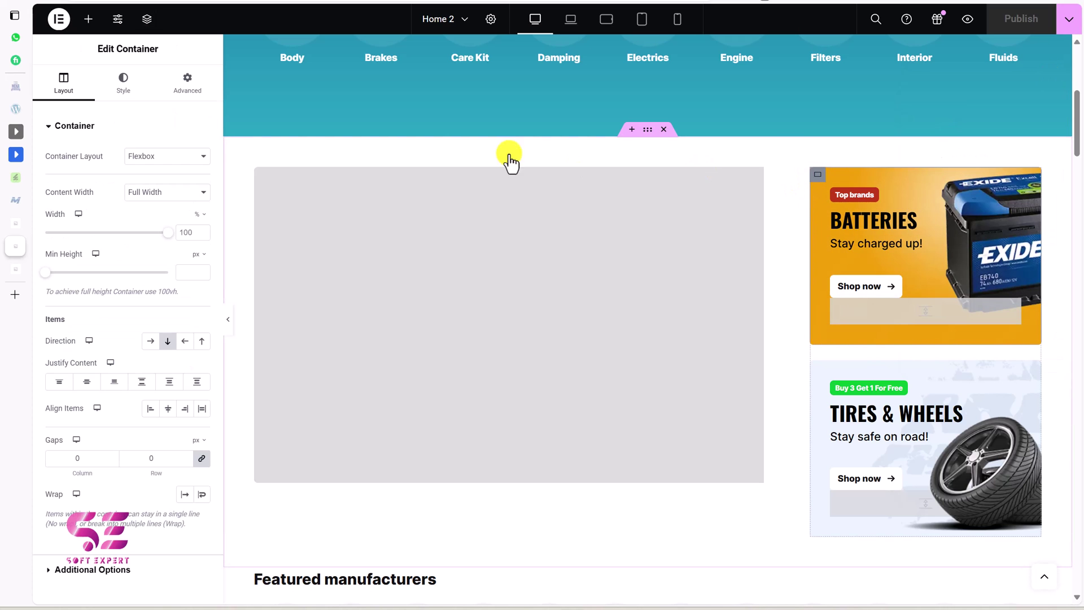
left_click(125, 85)
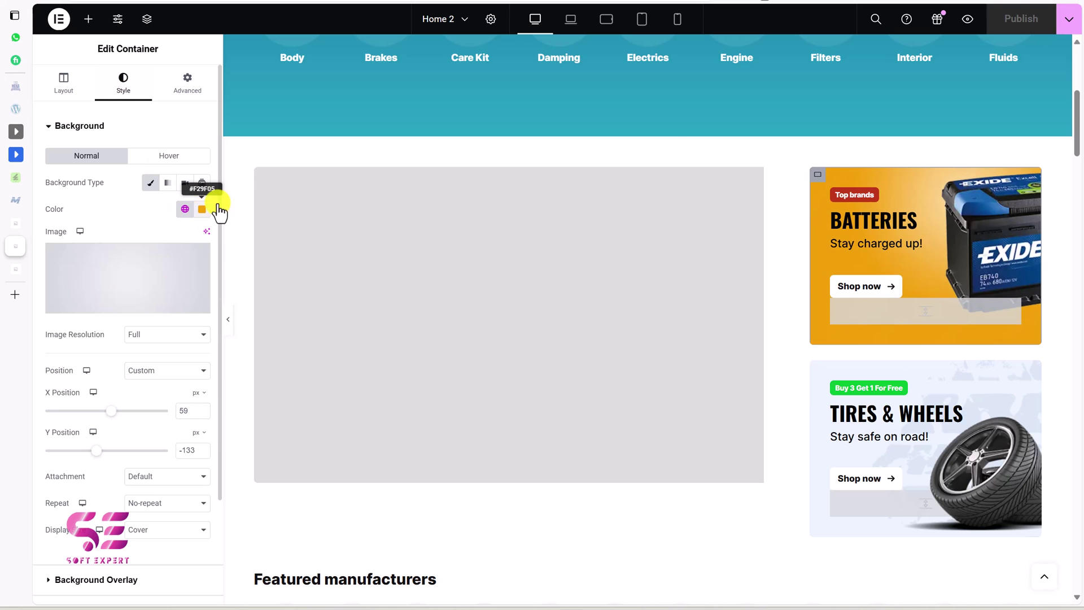
left_click(910, 284)
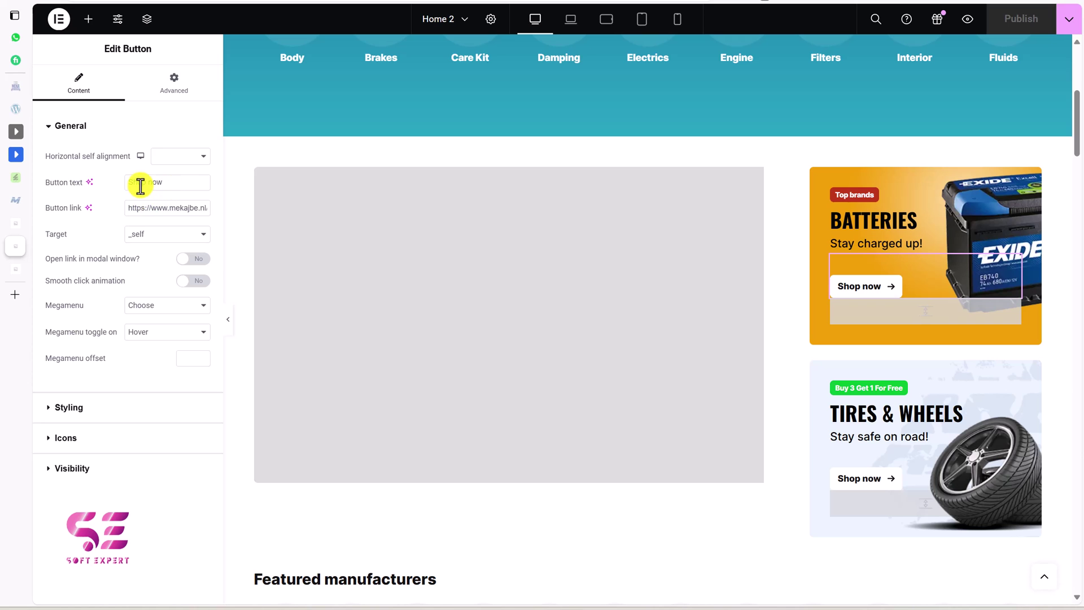
Step: Open the Products widget under "Featured products in", review its carousel and column settings, and view the weekly deals section
scroll(631, 342, "down", 5)
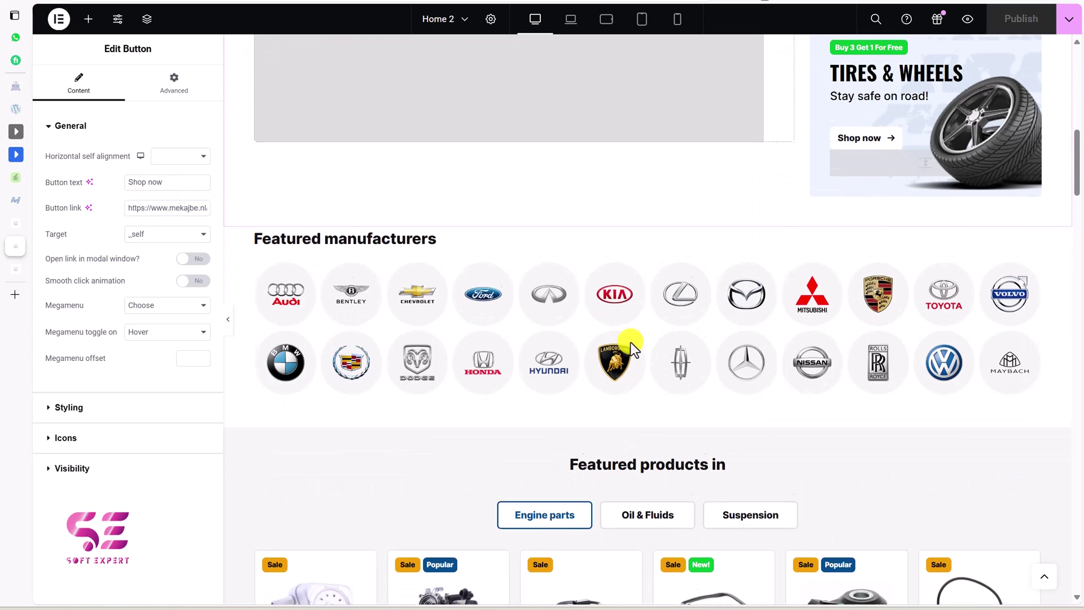
scroll(631, 342, "down", 5)
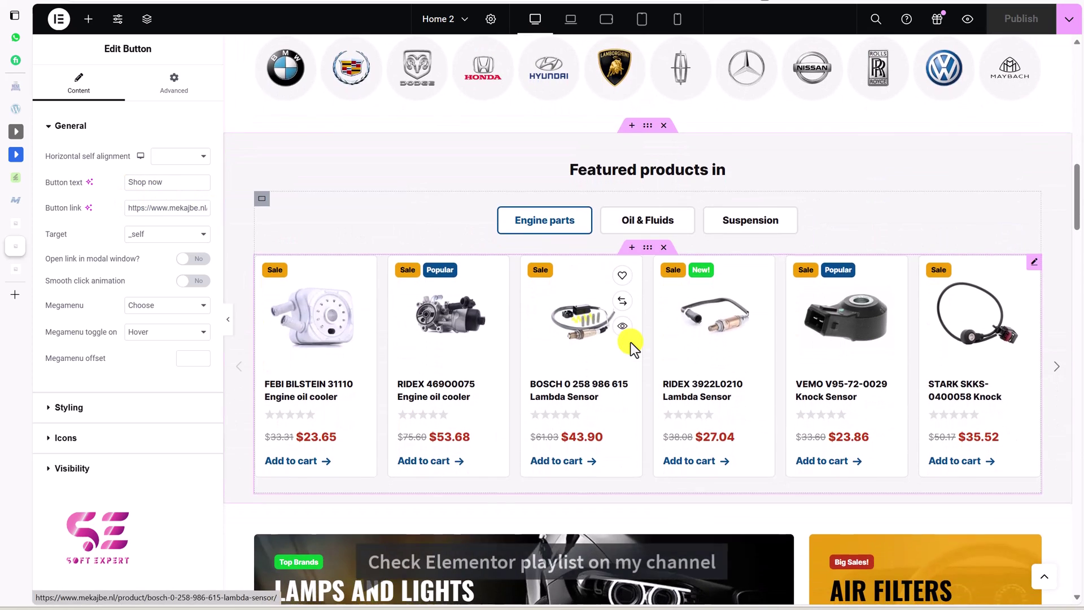
scroll(631, 342, "down", 1)
scroll(631, 342, "down", 1)
scroll(631, 342, "up", 1)
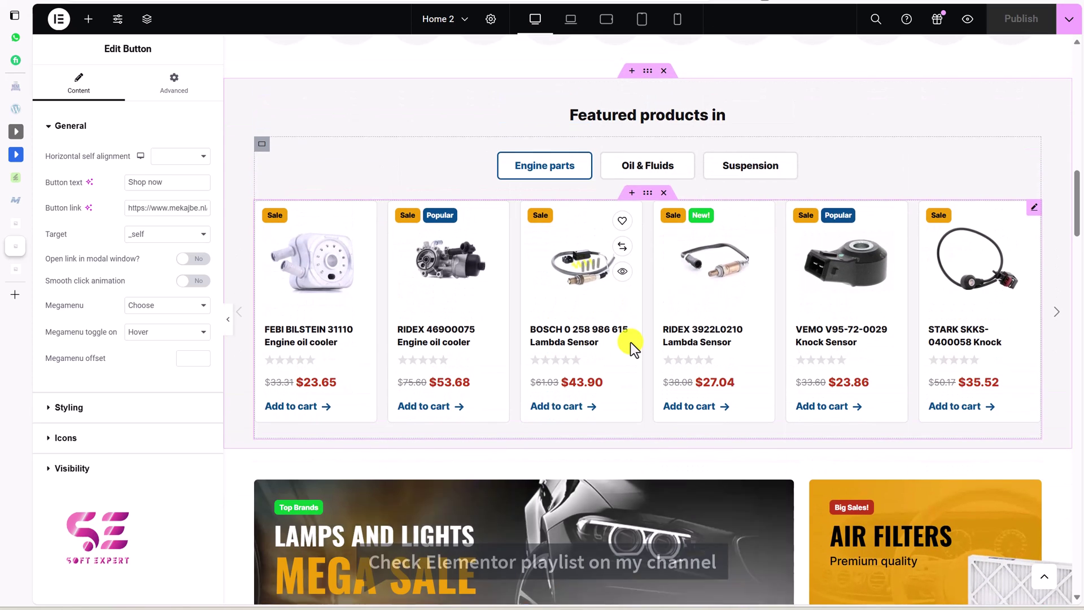
left_click(648, 248)
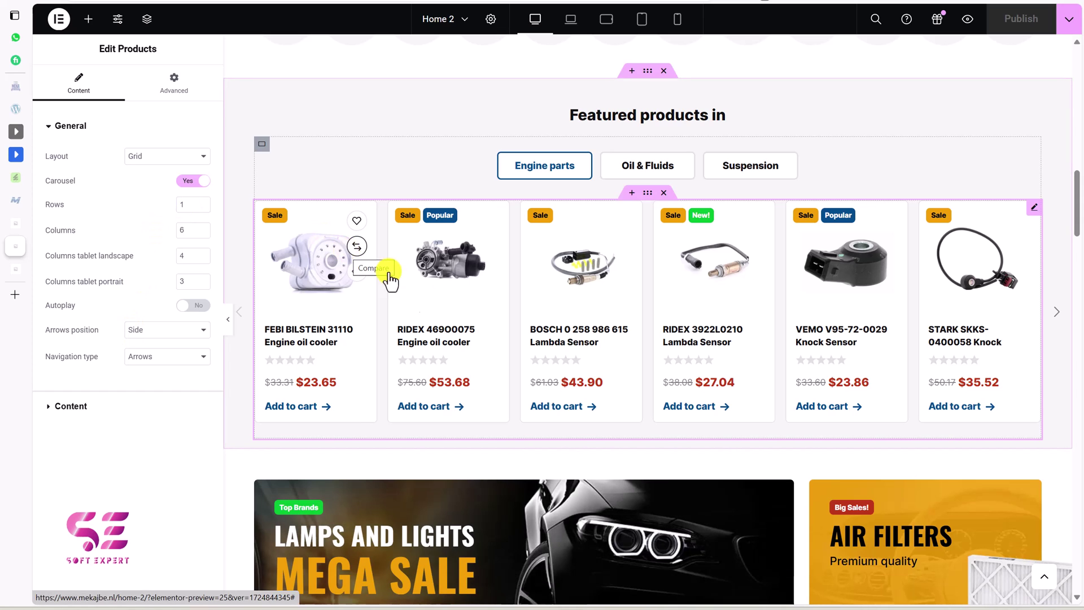
scroll(446, 344, "down", 10)
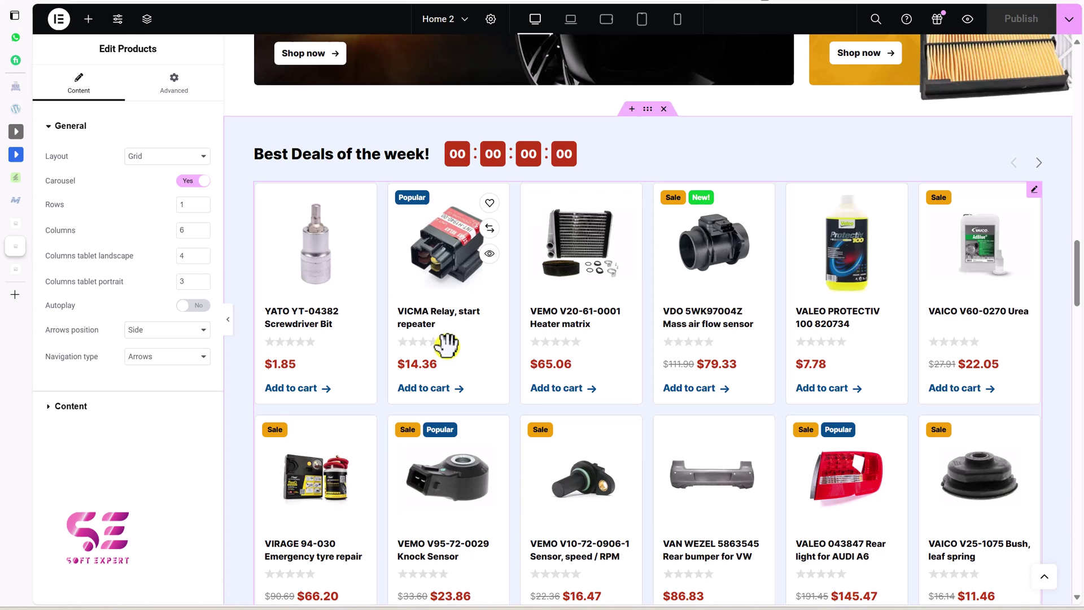
Step: Switch to the WordPress dashboard's Pages list and look through the imported Mobex pages
left_click(16, 223)
scroll(306, 203, "down", 2)
scroll(306, 203, "down", 8)
scroll(306, 203, "up", 1)
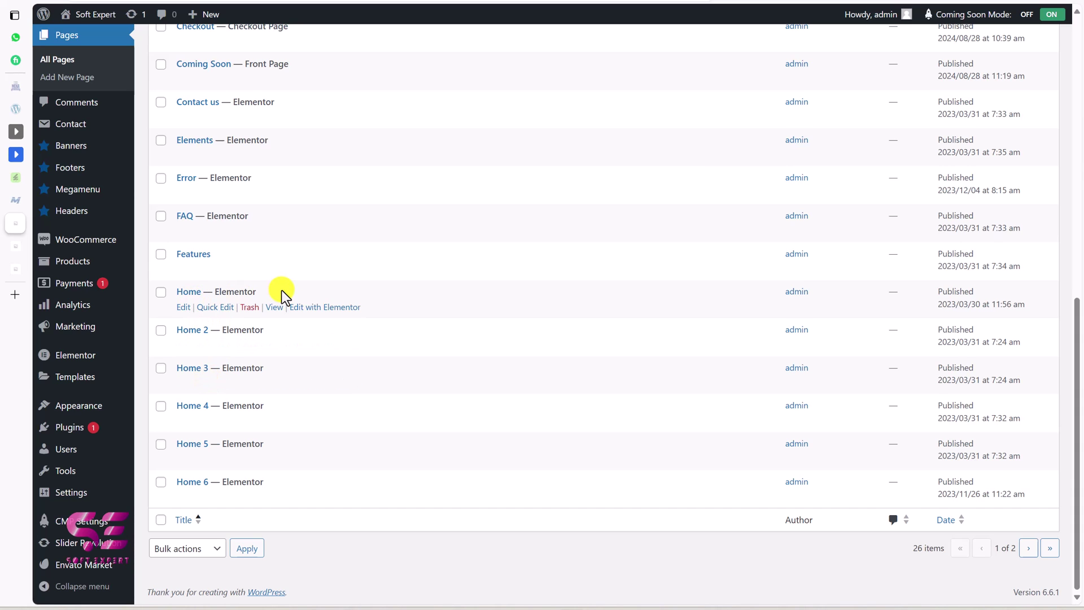
scroll(279, 290, "up", 3)
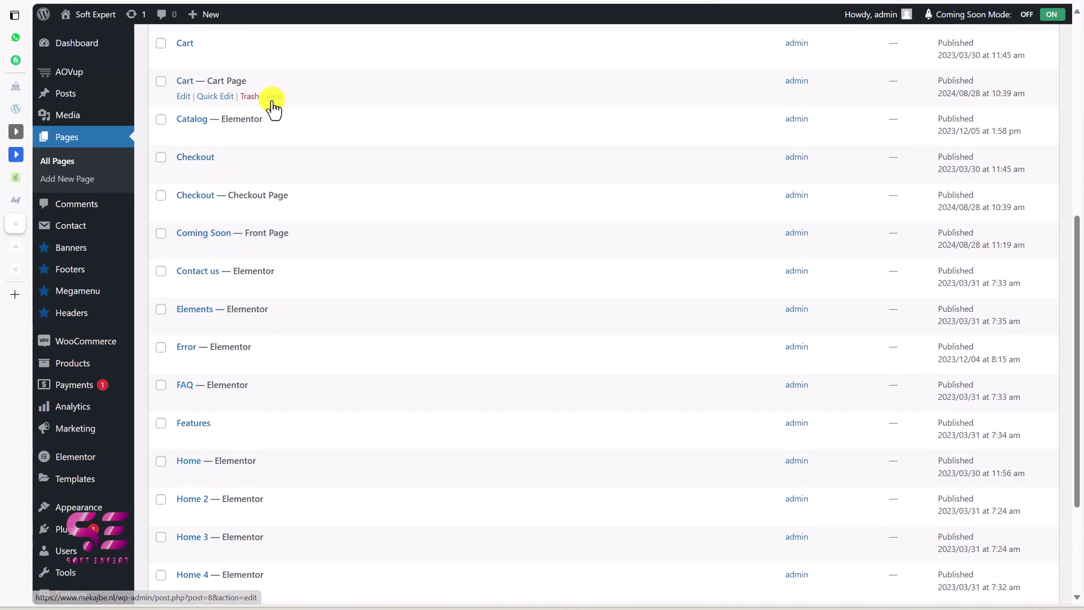
scroll(273, 107, "up", 2)
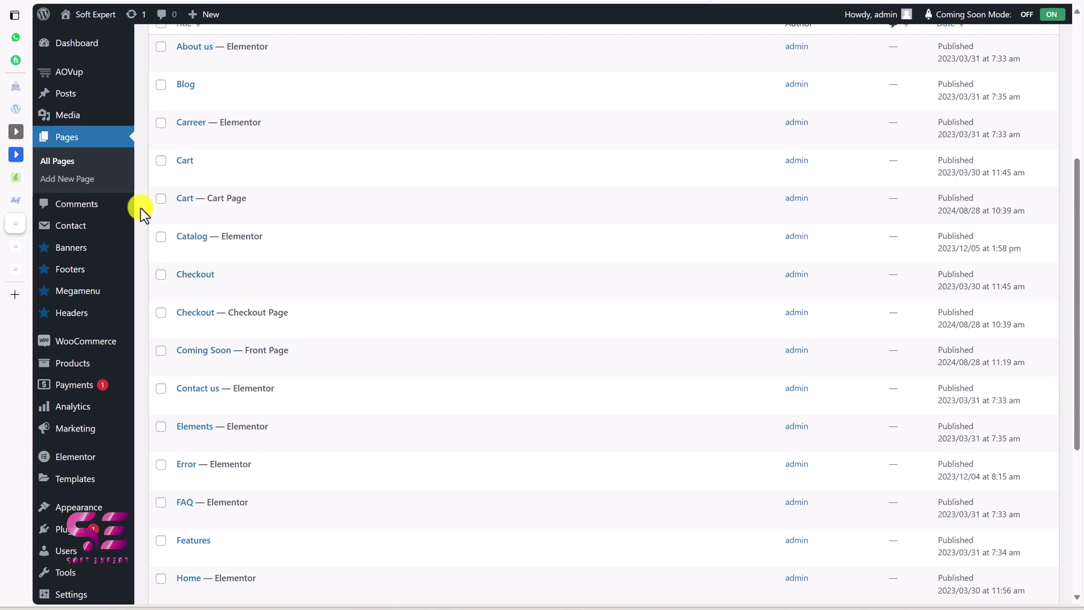
Step: Open the full list of WooCommerce products and look through the imported auto parts
mouse_move(83, 363)
left_click(151, 366)
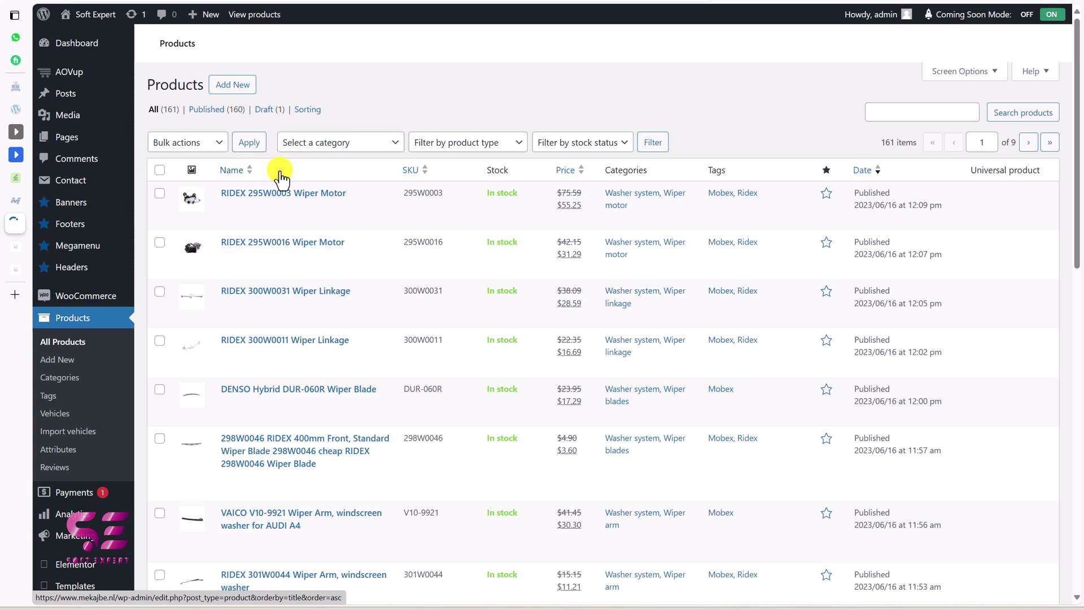
scroll(263, 163, "down", 1)
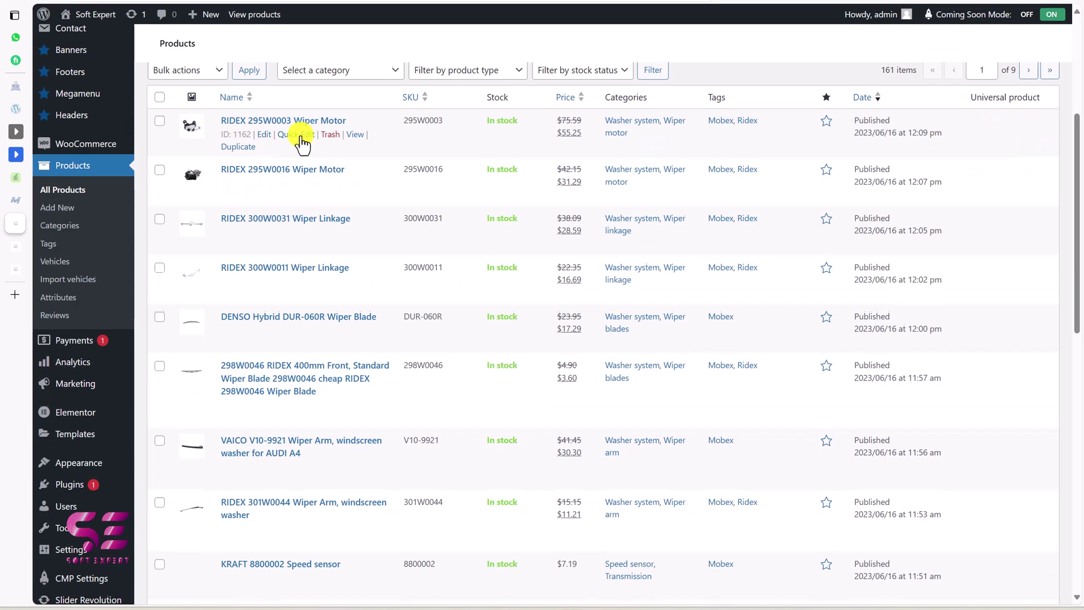
scroll(302, 144, "up", 4)
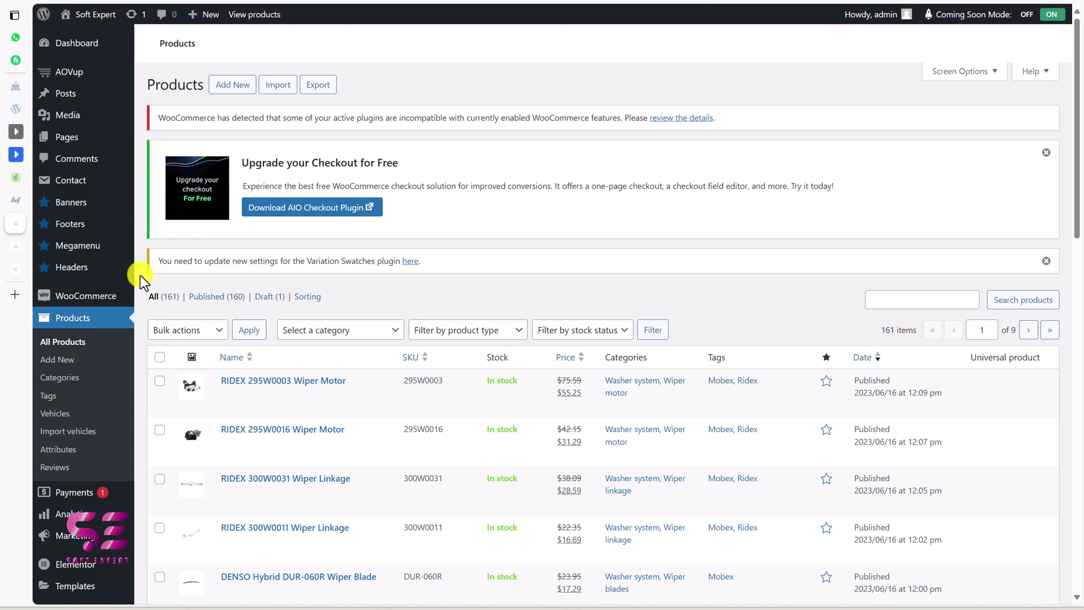
mouse_move(99, 299)
Step: Switch to the Soft Expert YouTube channel and look through its uploaded videos
left_click(15, 246)
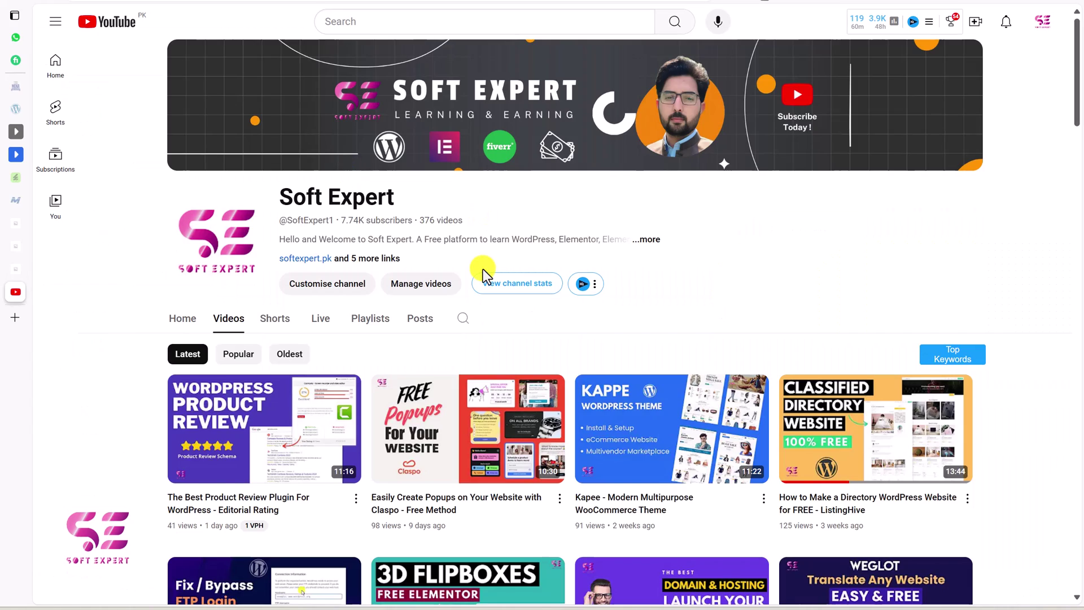
scroll(482, 268, "down", 5)
scroll(483, 270, "down", 10)
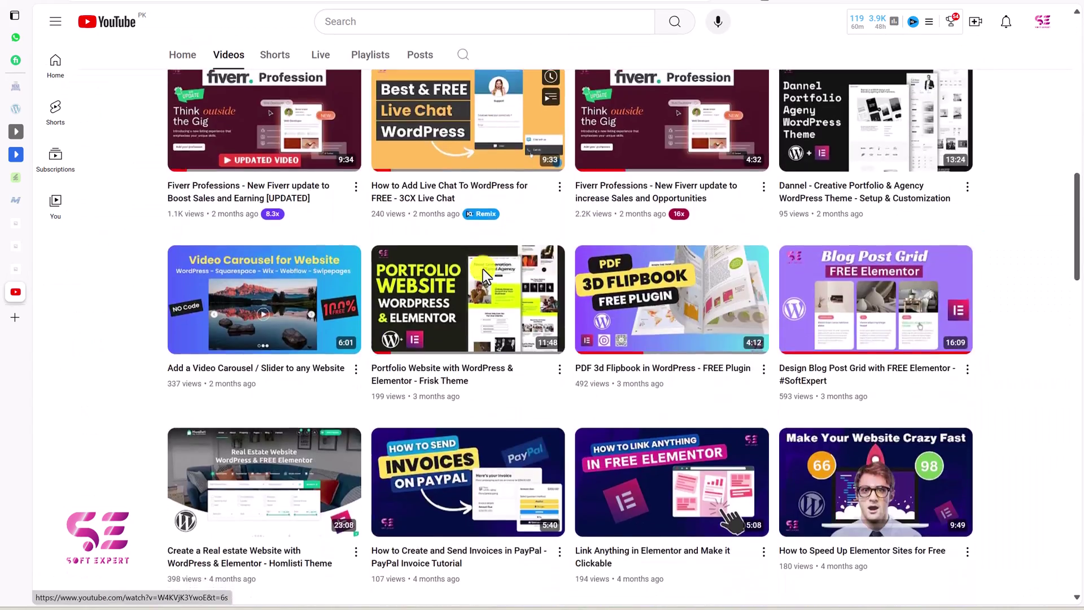
scroll(483, 268, "down", 10)
scroll(483, 269, "down", 10)
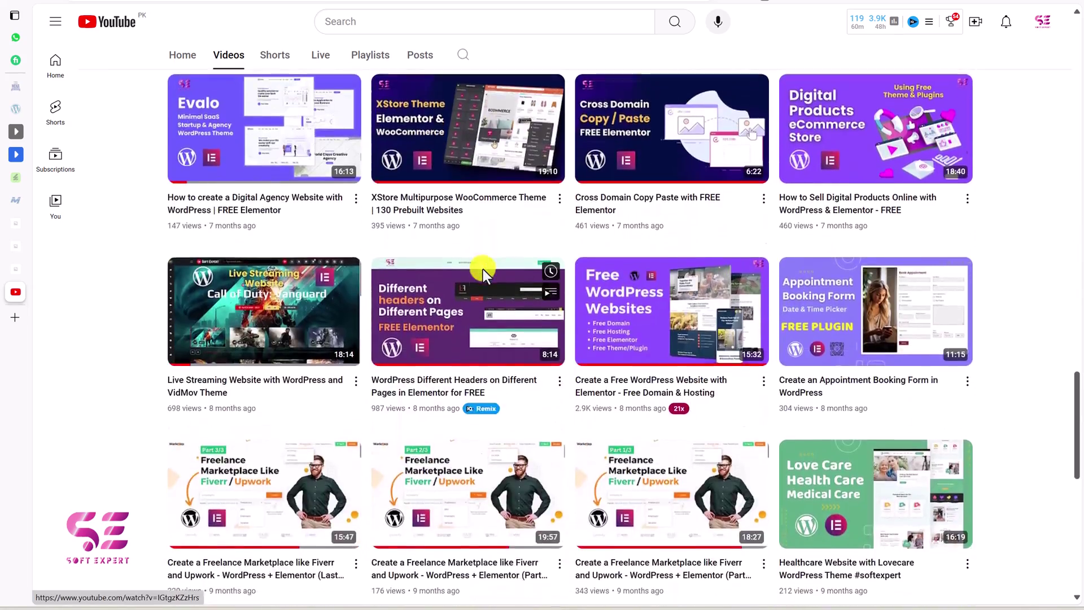
scroll(483, 269, "down", 8)
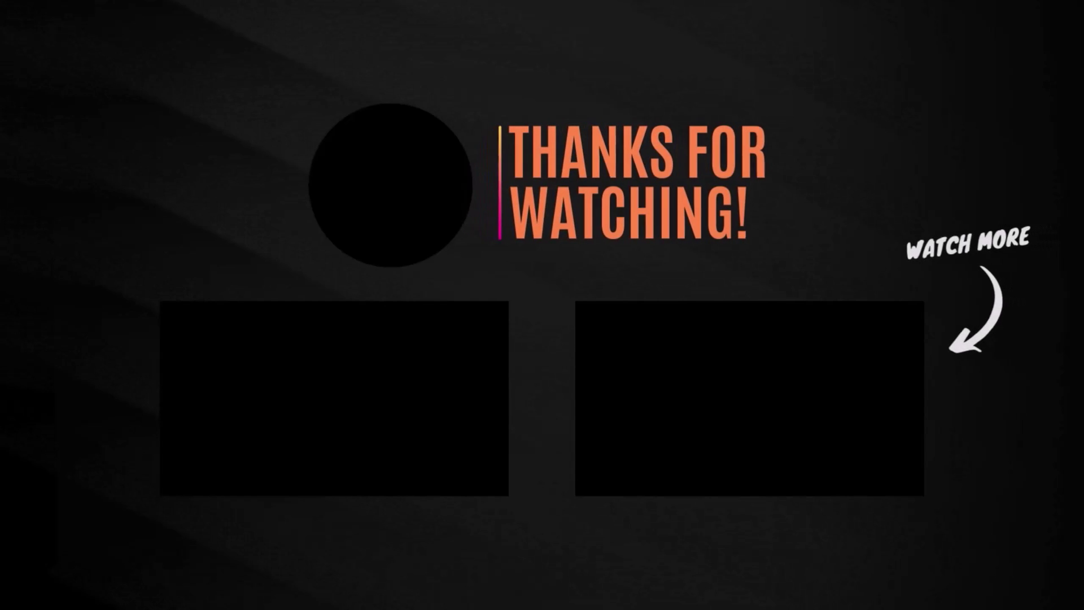